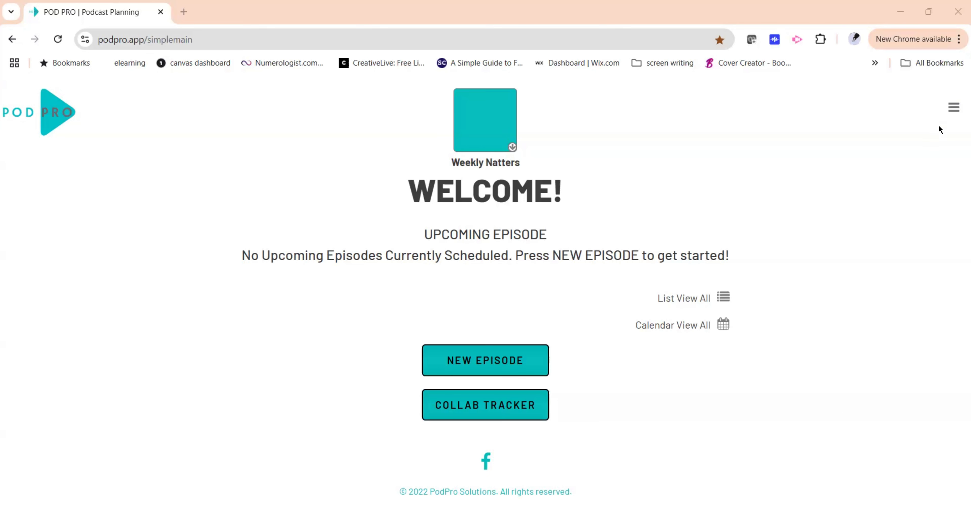
Log out of the Pod Pro account.
{"action": "left_click", "coordinate": [953, 113]}
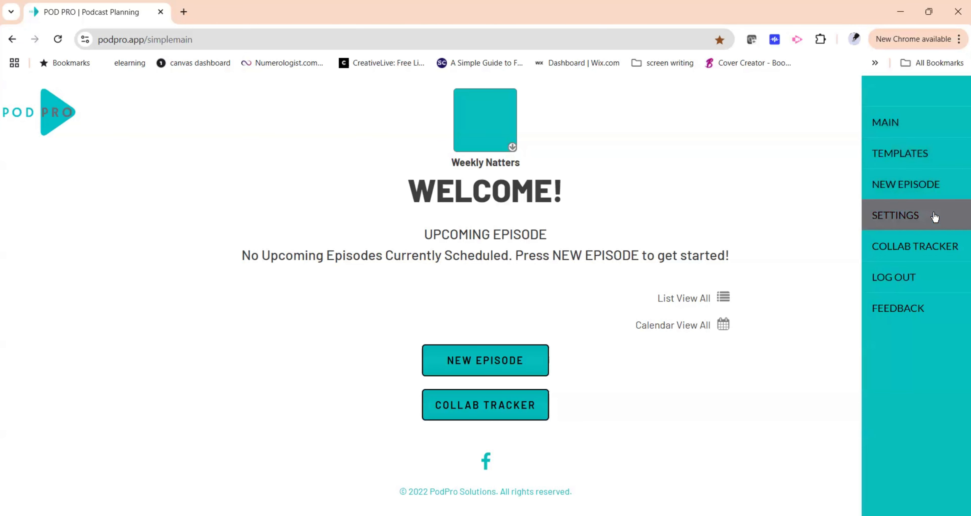
{"action": "left_click", "coordinate": [898, 115]}
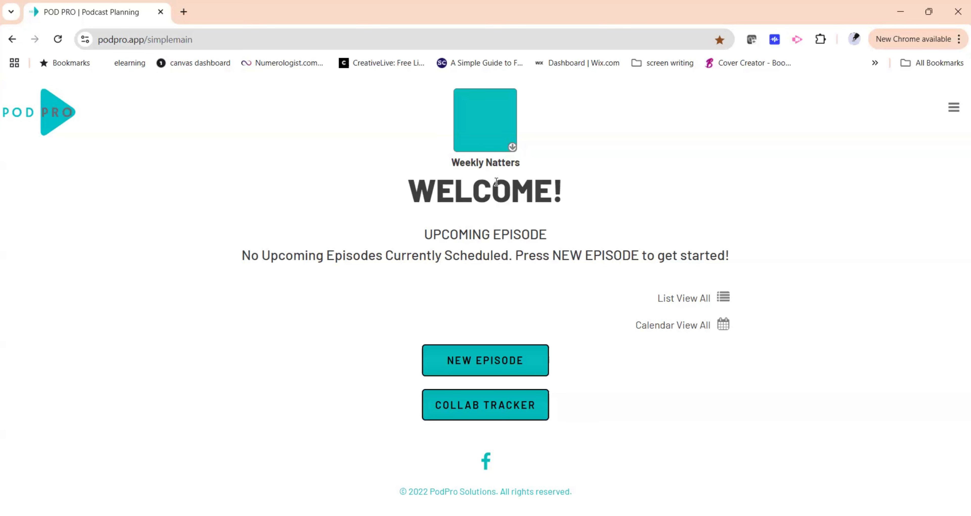
{"action": "left_click", "coordinate": [955, 108]}
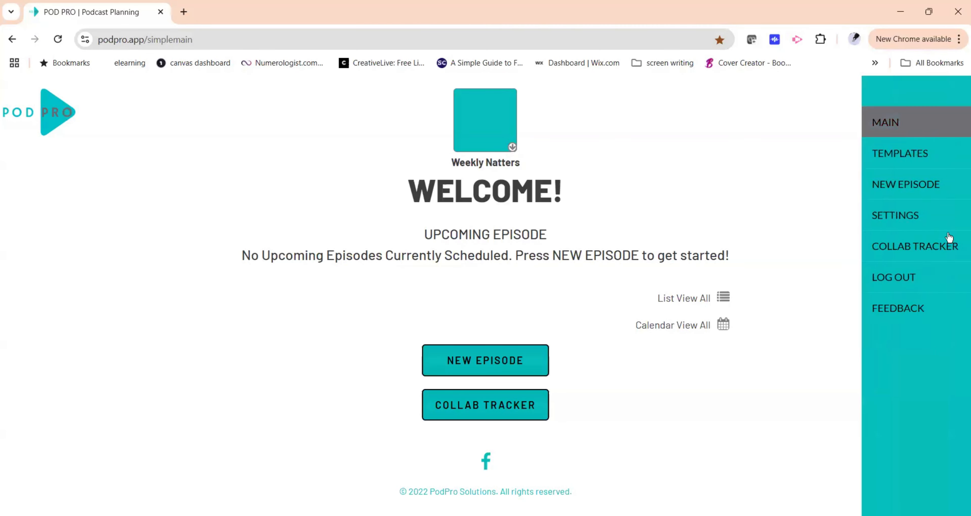
{"action": "left_click", "coordinate": [916, 279]}
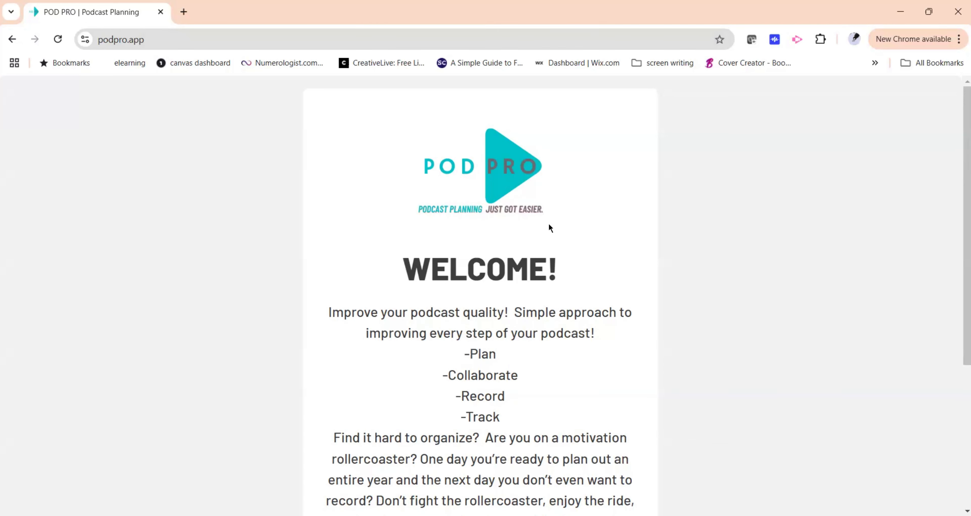
Log back in with the saved account e-mail and password.
{"action": "scroll", "coordinate": [549, 226], "scroll_direction": "down", "scroll_amount": 5}
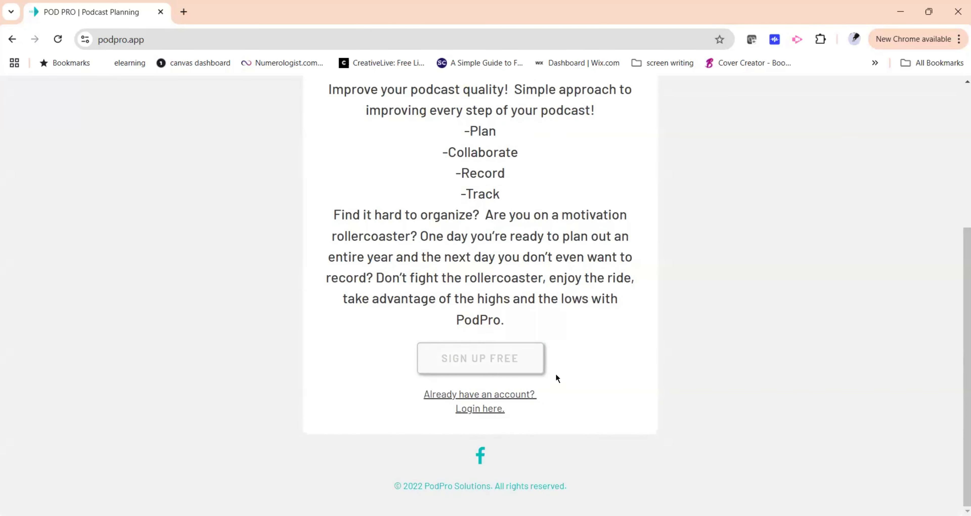
{"action": "left_click", "coordinate": [494, 409]}
{"action": "left_click", "coordinate": [509, 377]}
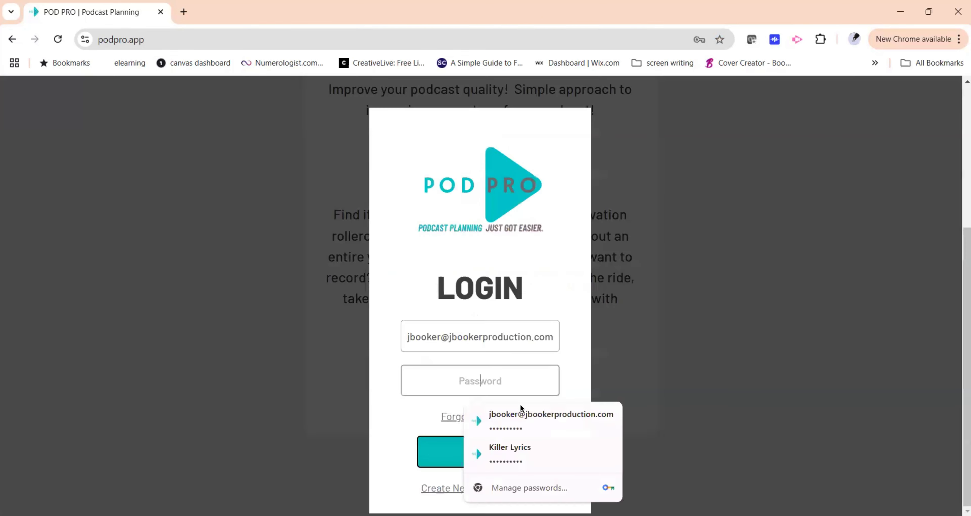
{"action": "left_click", "coordinate": [523, 413]}
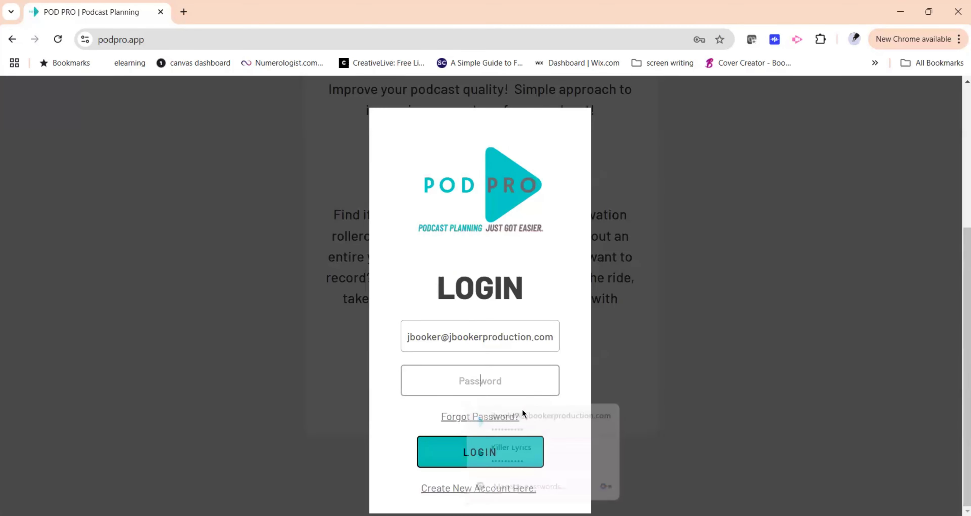
{"action": "left_click", "coordinate": [514, 455]}
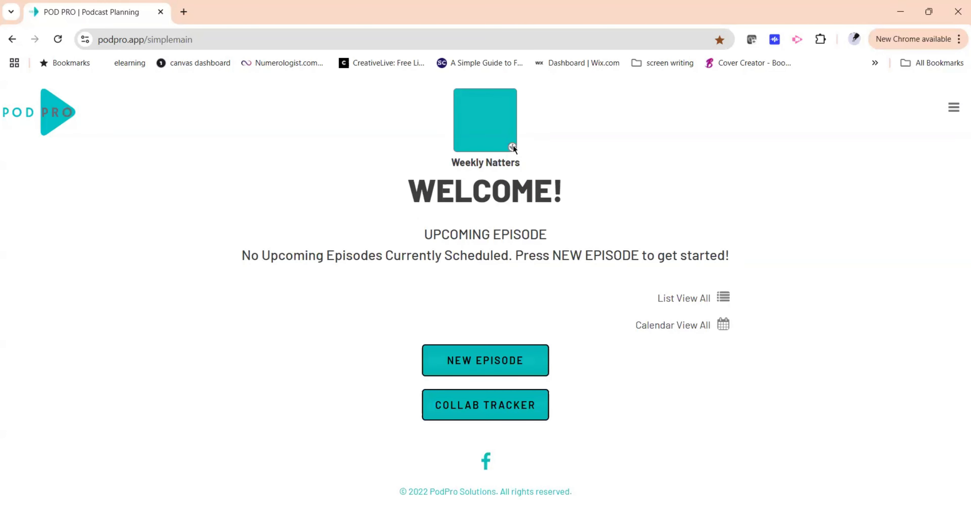
Switch the active podcast to Auto Talk With Jaz.
{"action": "left_click", "coordinate": [483, 133]}
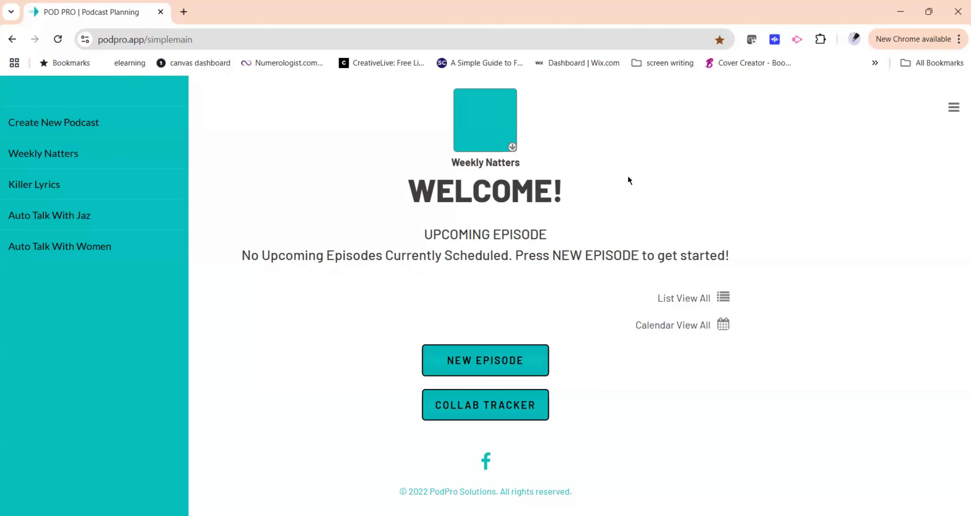
{"action": "left_click", "coordinate": [490, 118]}
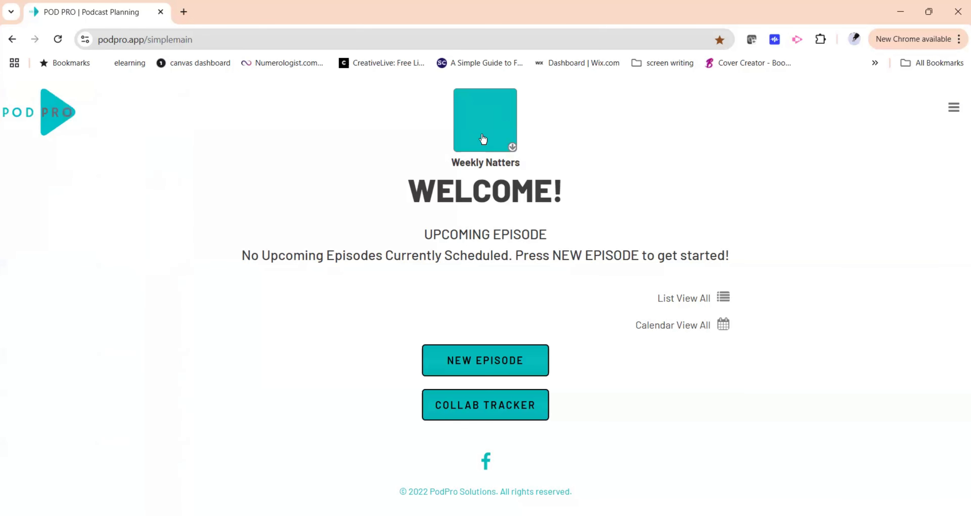
{"action": "left_click", "coordinate": [483, 136]}
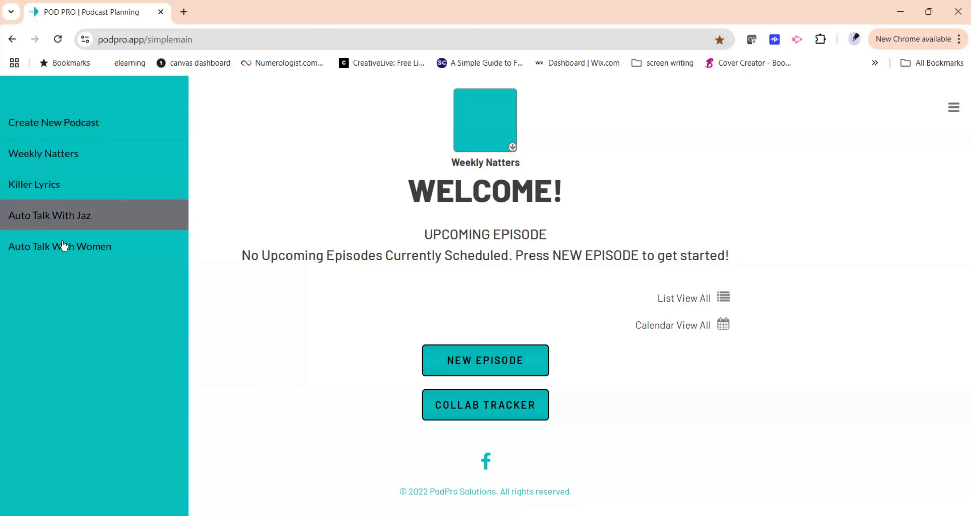
{"action": "left_click", "coordinate": [67, 218]}
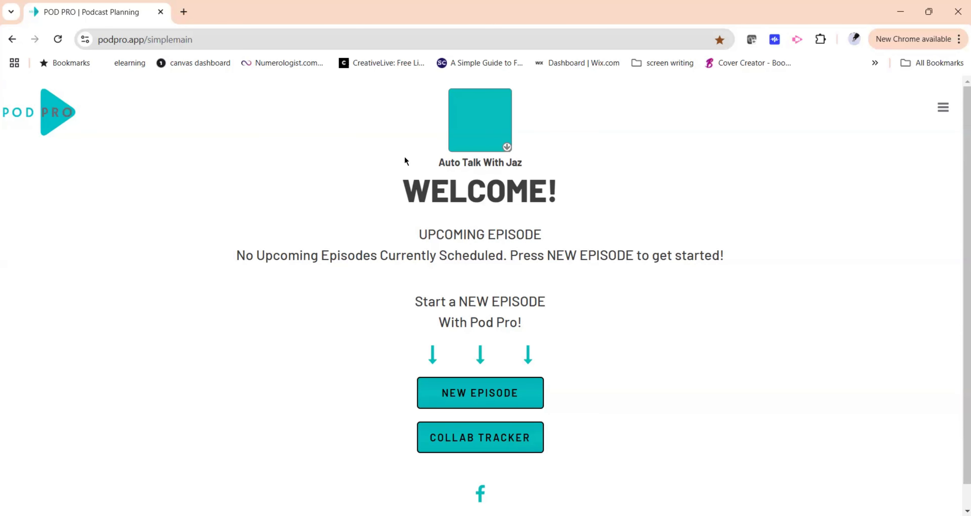
Start a new episode without using a template.
{"action": "scroll", "coordinate": [373, 256], "scroll_direction": "down", "scroll_amount": 1}
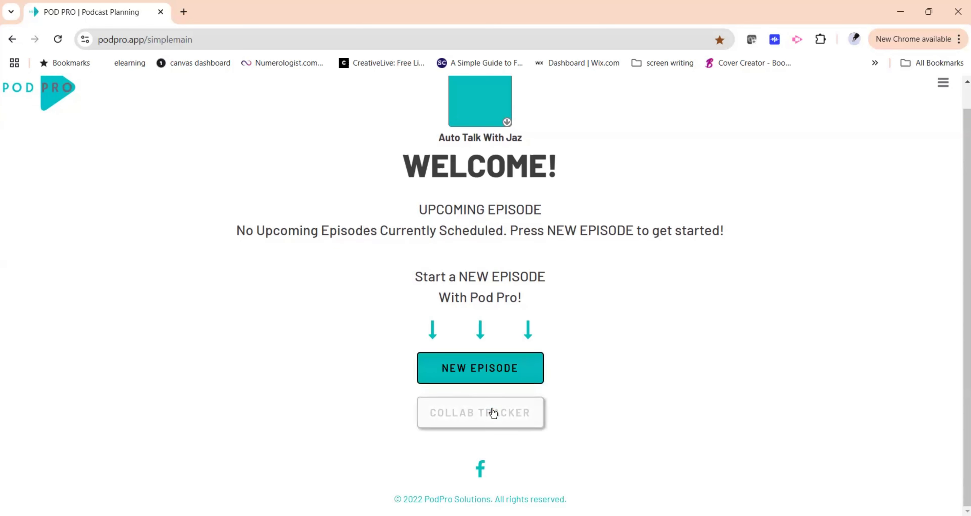
{"action": "left_click", "coordinate": [495, 367]}
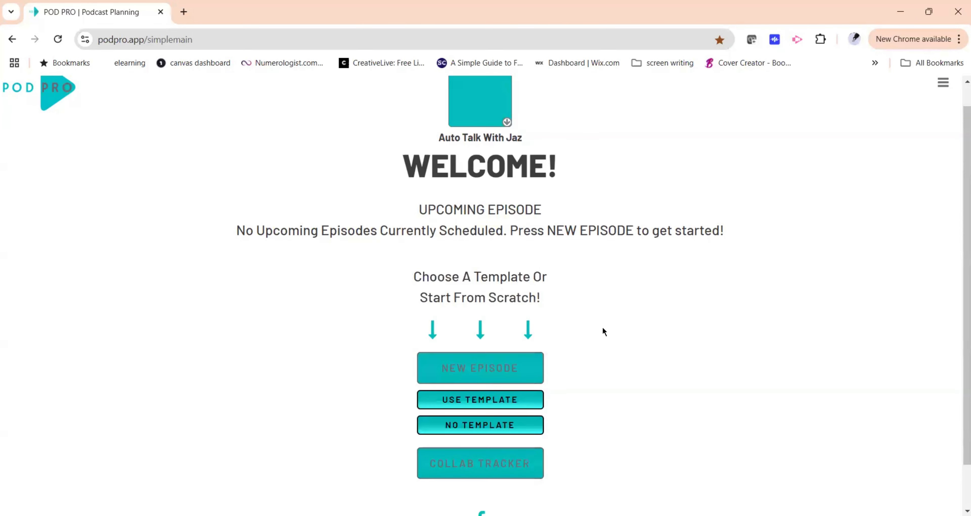
{"action": "scroll", "coordinate": [604, 332], "scroll_direction": "down", "scroll_amount": 1}
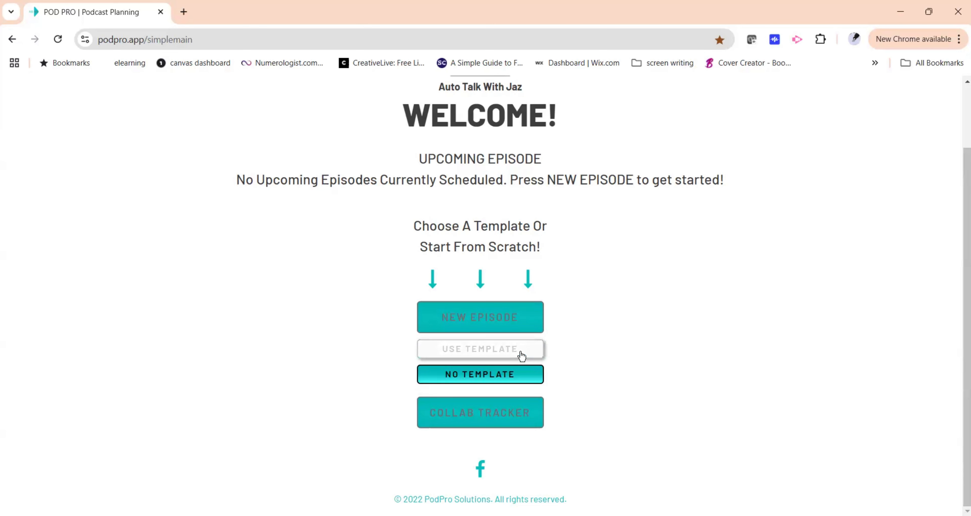
{"action": "left_click", "coordinate": [519, 376]}
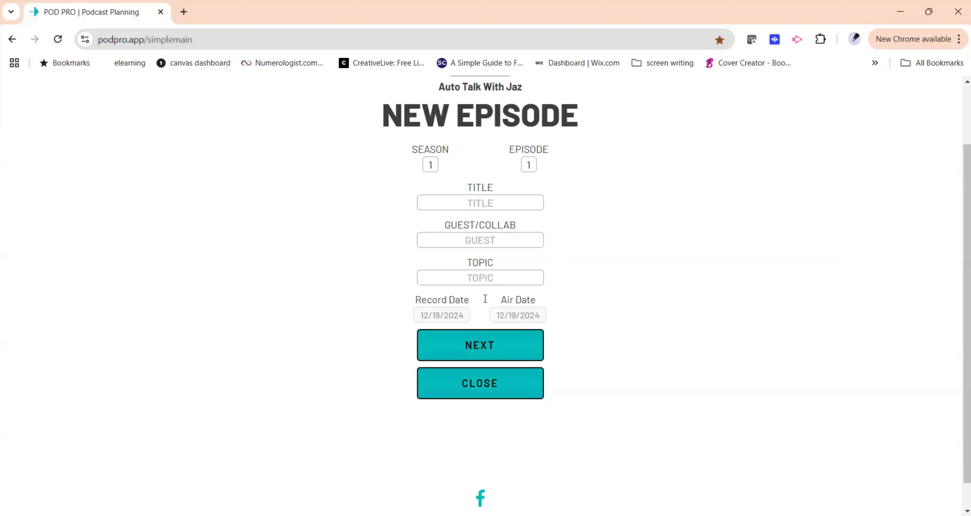
Continue to the outline plan and set the episode's total length to 30 minutes.
{"action": "left_click", "coordinate": [509, 341]}
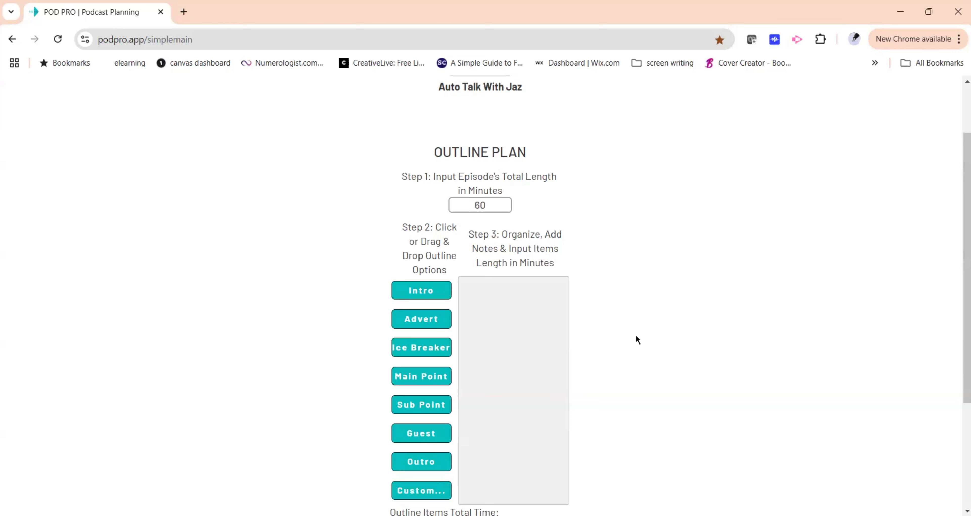
{"action": "scroll", "coordinate": [633, 324], "scroll_direction": "down", "scroll_amount": 4}
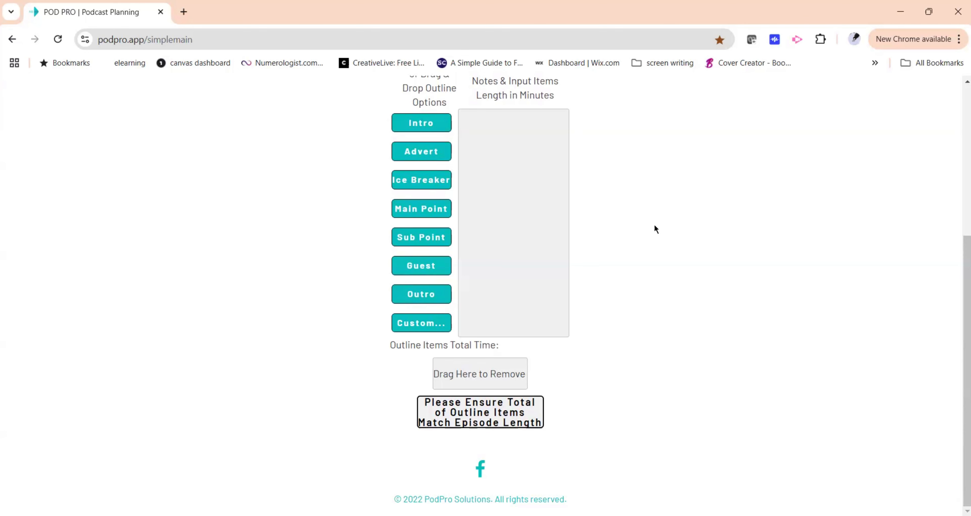
{"action": "scroll", "coordinate": [654, 230], "scroll_direction": "up", "scroll_amount": 3}
{"action": "left_click", "coordinate": [498, 169]}
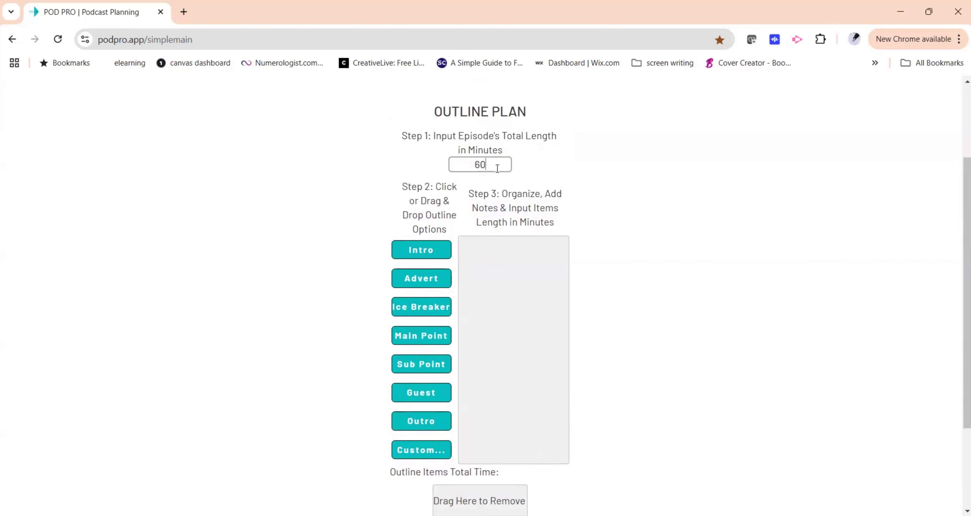
{"action": "key", "text": "ctrl+a"}
{"action": "type", "text": "30"}
Add an Intro item to the episode outline.
{"action": "scroll", "coordinate": [700, 215], "scroll_direction": "down", "scroll_amount": 3}
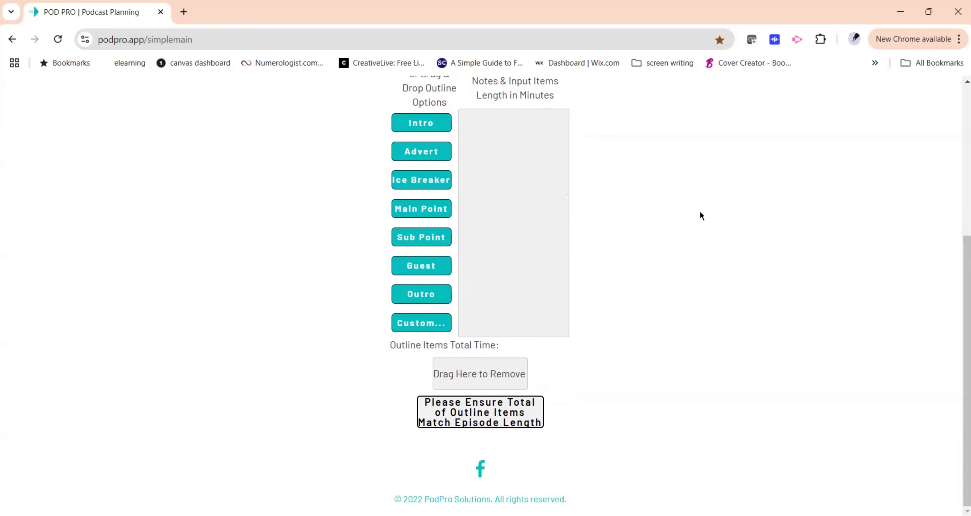
{"action": "scroll", "coordinate": [641, 207], "scroll_direction": "up", "scroll_amount": 2}
{"action": "left_click_drag", "start_coordinate": [434, 188], "coordinate": [507, 192]}
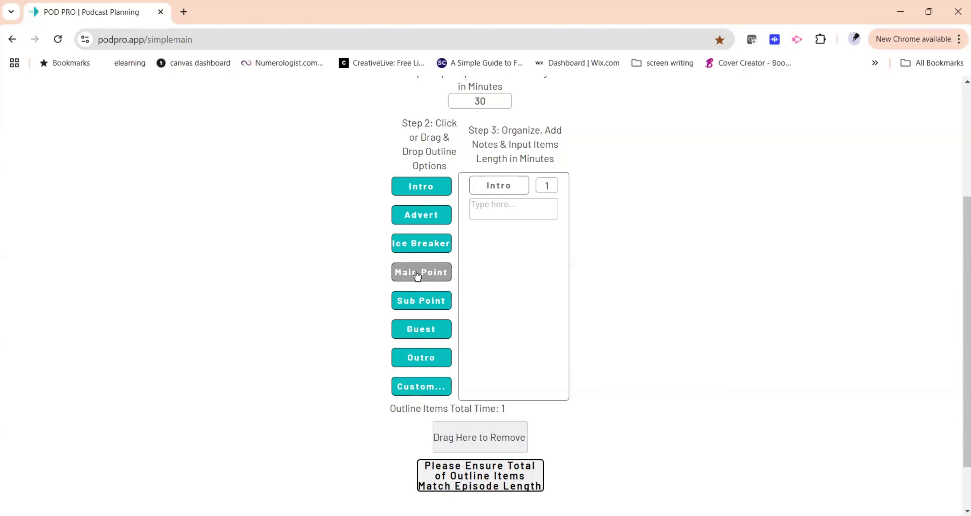
Add a Main Point item followed by Sub Point items to the outline.
{"action": "left_click_drag", "start_coordinate": [416, 276], "coordinate": [500, 247]}
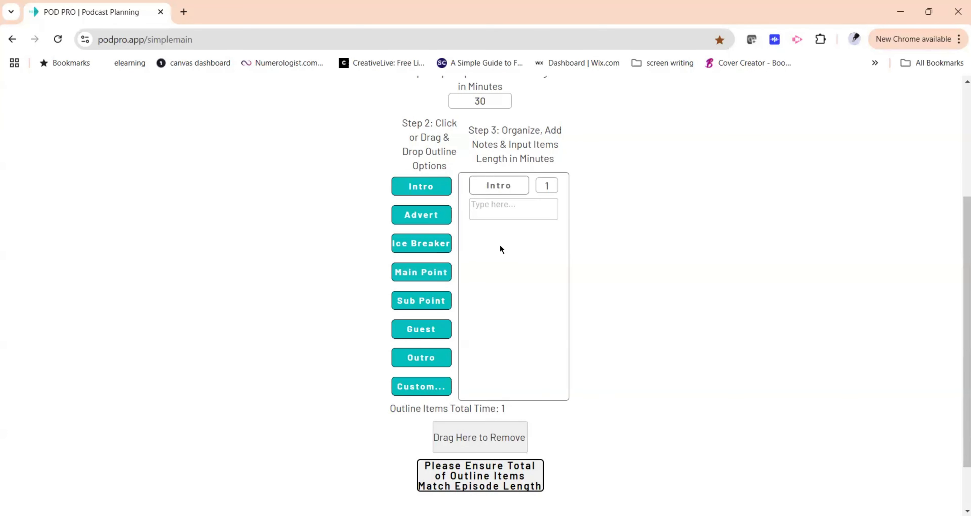
{"action": "left_click_drag", "start_coordinate": [445, 270], "coordinate": [513, 244]}
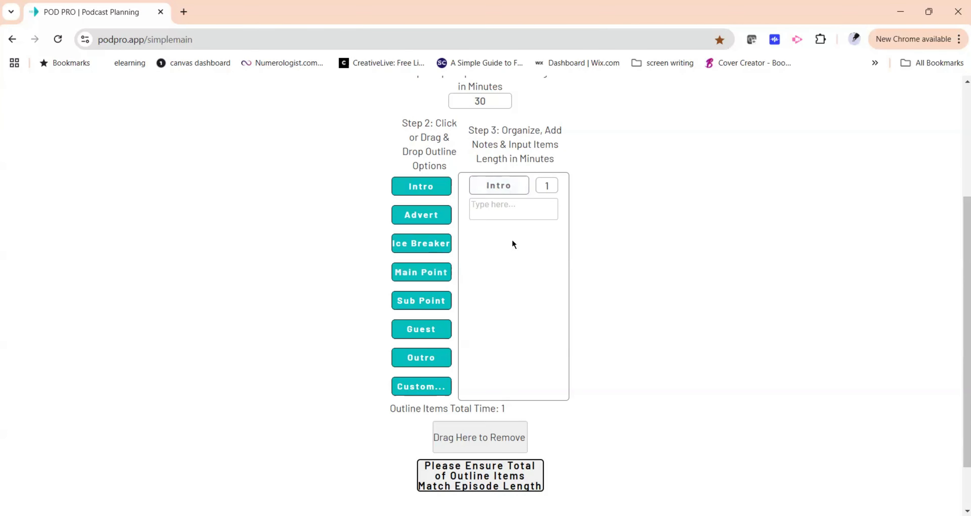
{"action": "left_click", "coordinate": [443, 272]}
{"action": "left_click_drag", "start_coordinate": [416, 189], "coordinate": [567, 190]}
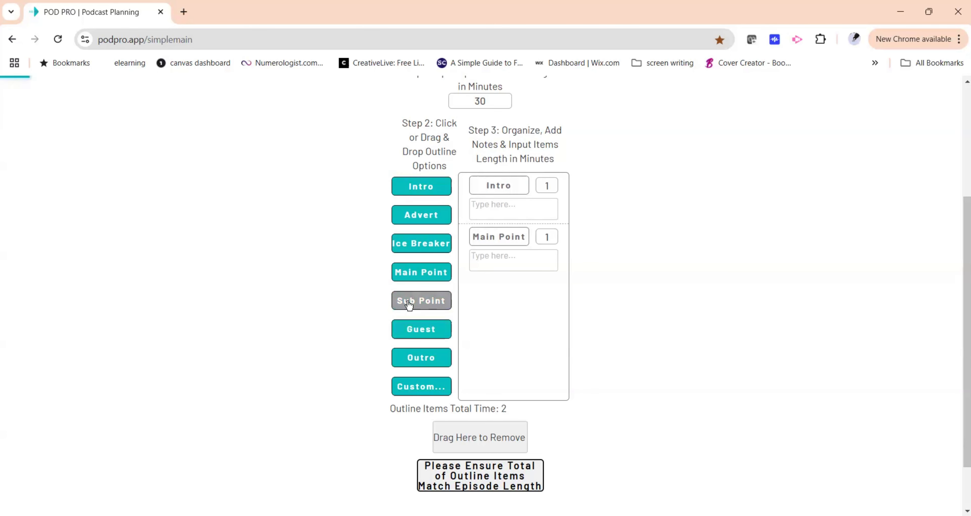
{"action": "left_click", "coordinate": [427, 304]}
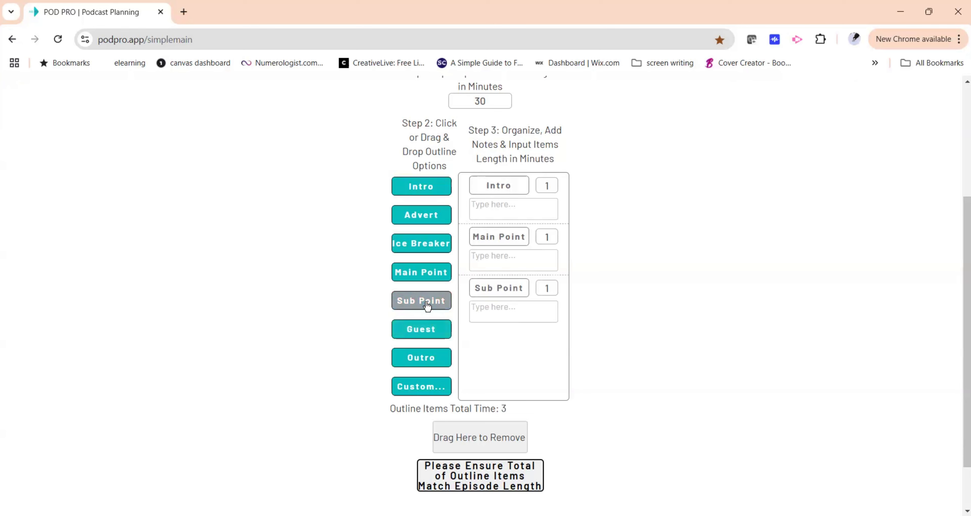
{"action": "left_click", "coordinate": [426, 305]}
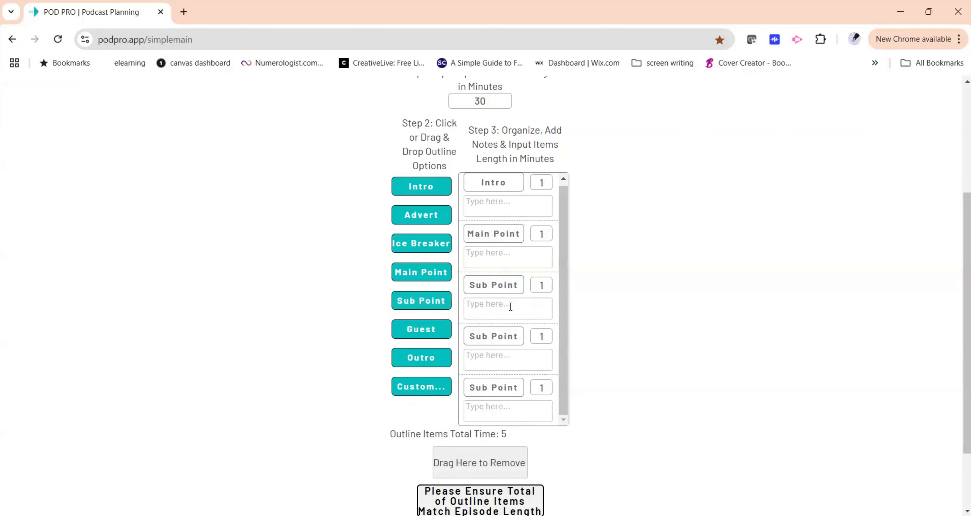
Add an Outro item at the end of the outline.
{"action": "scroll", "coordinate": [510, 307], "scroll_direction": "down", "scroll_amount": 3}
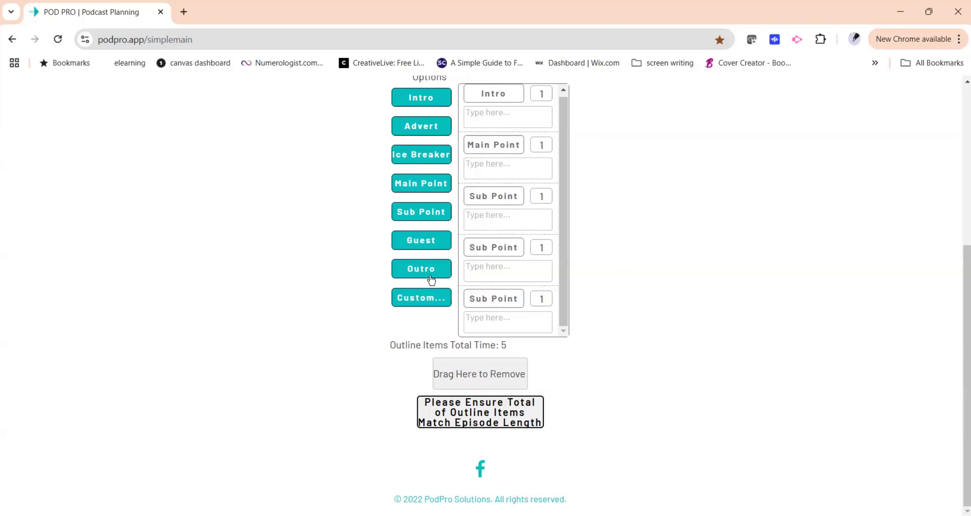
{"action": "left_click_drag", "start_coordinate": [426, 276], "coordinate": [508, 299]}
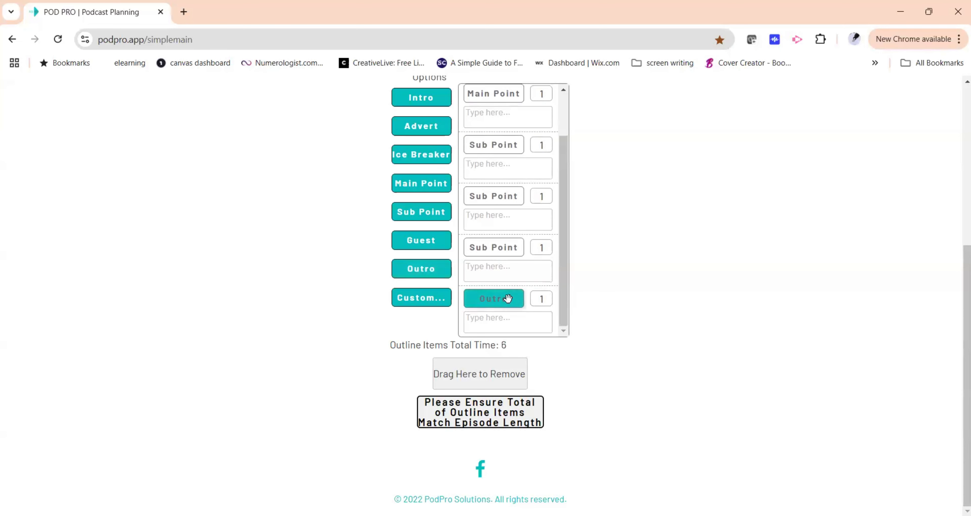
Review the outline items and the episode length field.
{"action": "scroll", "coordinate": [536, 298], "scroll_direction": "up", "scroll_amount": 2}
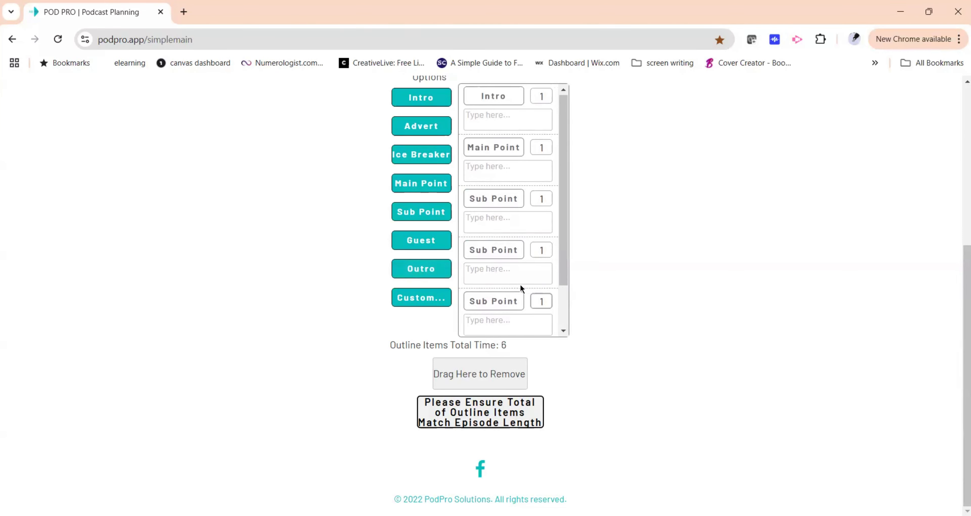
{"action": "scroll", "coordinate": [609, 241], "scroll_direction": "up", "scroll_amount": 2}
{"action": "scroll", "coordinate": [609, 241], "scroll_direction": "up", "scroll_amount": 3}
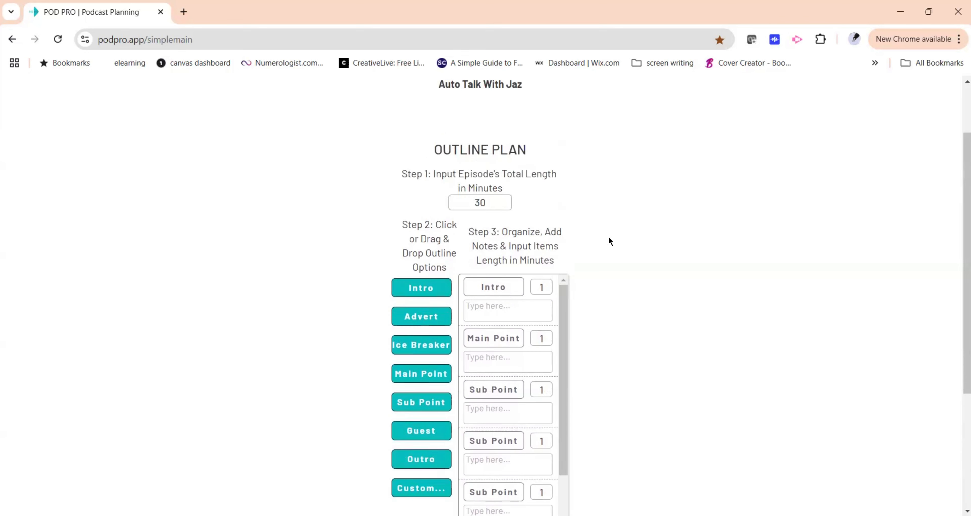
{"action": "scroll", "coordinate": [608, 251], "scroll_direction": "down", "scroll_amount": 5}
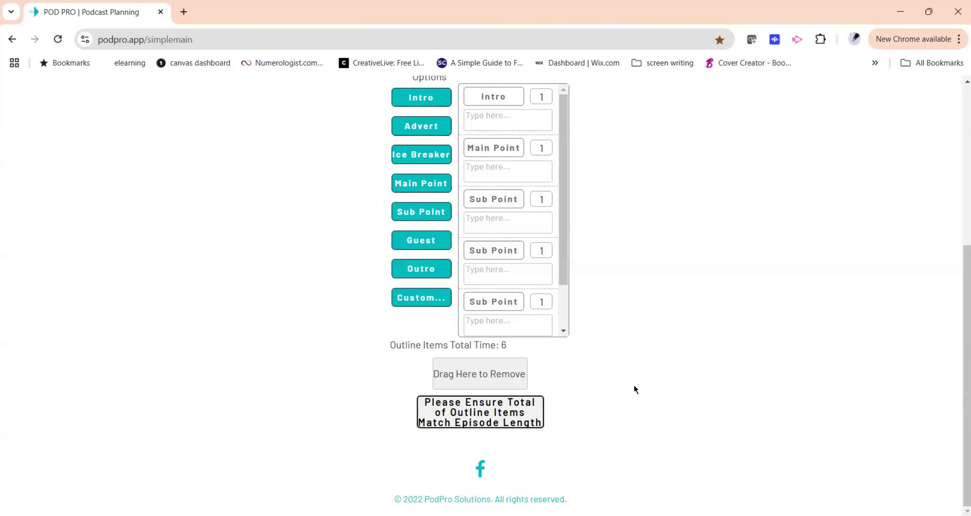
{"action": "scroll", "coordinate": [636, 389], "scroll_direction": "up", "scroll_amount": 5}
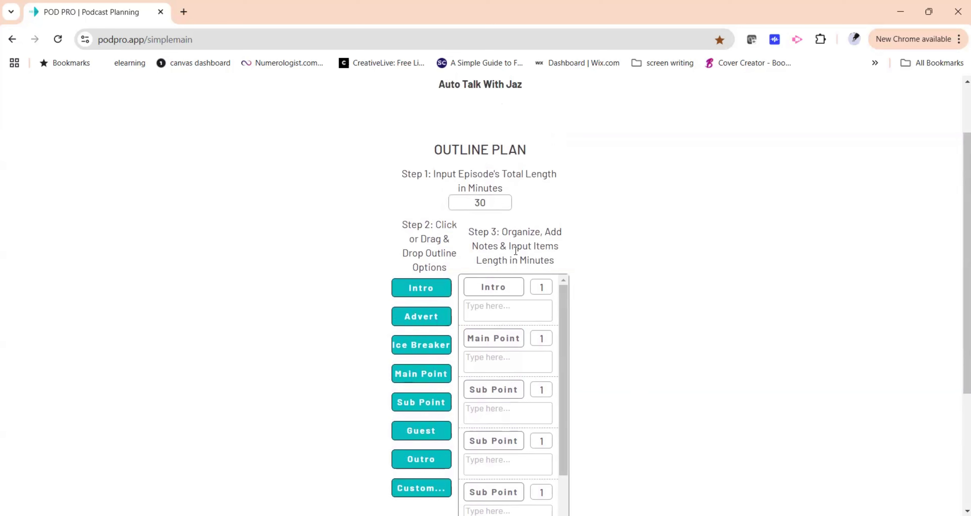
{"action": "left_click", "coordinate": [478, 204]}
{"action": "left_click", "coordinate": [642, 247]}
{"action": "scroll", "coordinate": [626, 247], "scroll_direction": "down", "scroll_amount": 3}
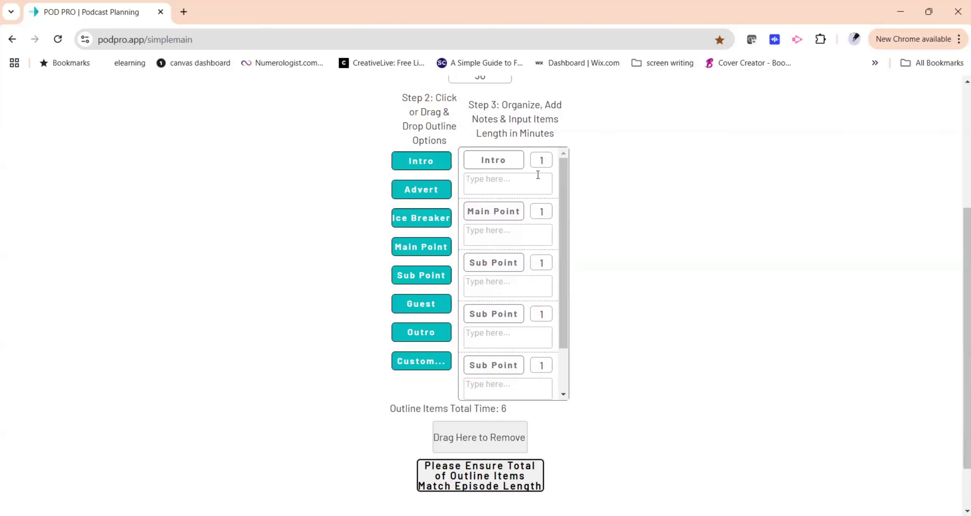
Set the Intro and Outro lengths to 5 minutes each.
{"action": "left_click", "coordinate": [542, 161]}
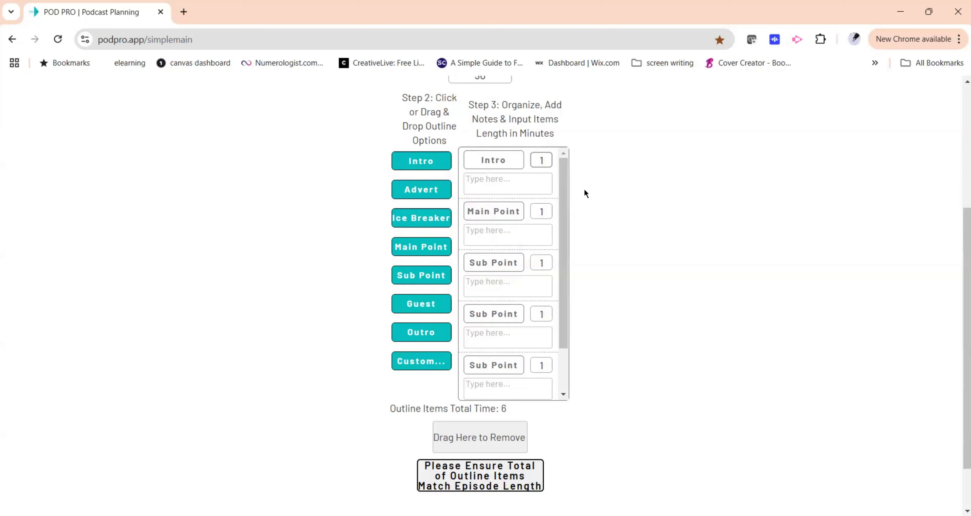
{"action": "key", "text": "BackSpace"}
{"action": "scroll", "coordinate": [532, 317], "scroll_direction": "down", "scroll_amount": 2}
{"action": "left_click", "coordinate": [541, 363]}
{"action": "left_click", "coordinate": [543, 364]}
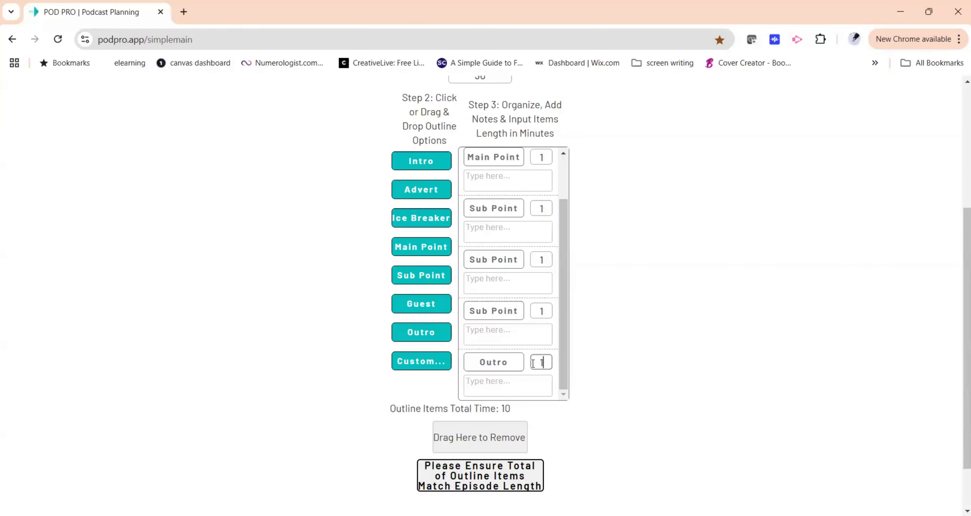
{"action": "key", "text": "BackSpace"}
{"action": "type", "text": "5"}
{"action": "left_click", "coordinate": [498, 410]}
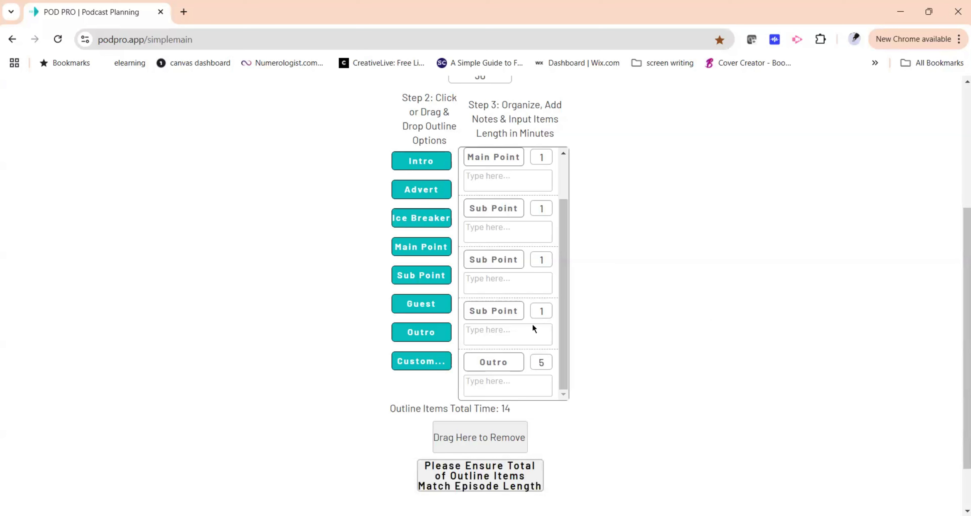
Set the Main Point length to 3 minutes.
{"action": "scroll", "coordinate": [533, 325], "scroll_direction": "up", "scroll_amount": 2}
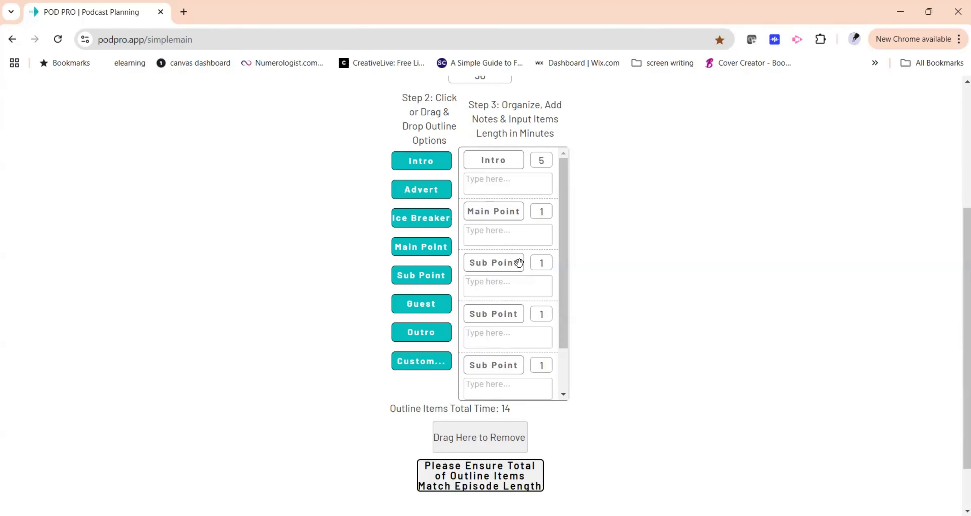
{"action": "left_click", "coordinate": [542, 214]}
{"action": "type", "text": "3"}
{"action": "left_click_drag", "start_coordinate": [558, 210], "coordinate": [607, 229]}
{"action": "type", "text": "3"}
{"action": "left_click", "coordinate": [607, 229]}
{"action": "scroll", "coordinate": [590, 269], "scroll_direction": "down", "scroll_amount": 2}
{"action": "scroll", "coordinate": [530, 279], "scroll_direction": "down", "scroll_amount": 2}
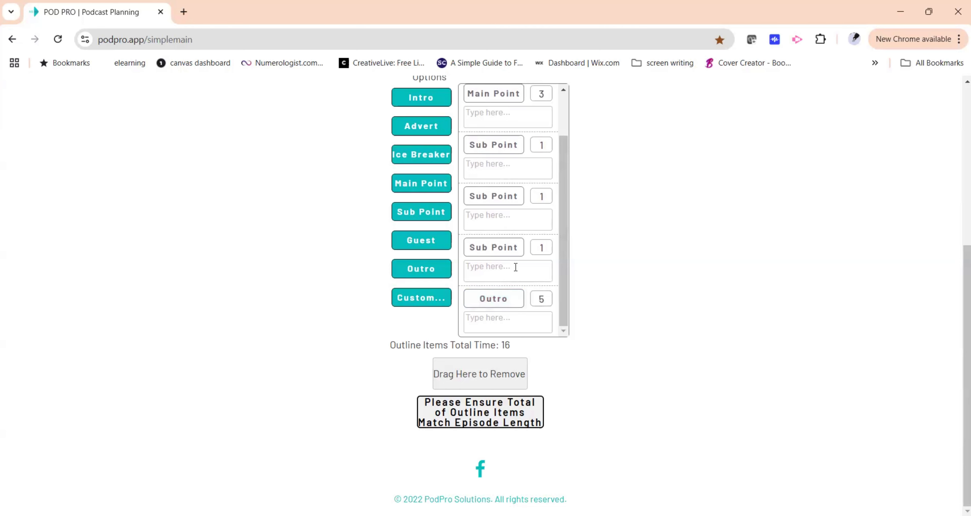
Set the Main Point length to 2 minutes and each of the three Sub Point lengths to 5 minutes.
{"action": "double_click", "coordinate": [541, 93]}
{"action": "scroll", "coordinate": [549, 95], "scroll_direction": "up", "scroll_amount": 1}
{"action": "type", "text": "2"}
{"action": "key", "text": "Tab"}
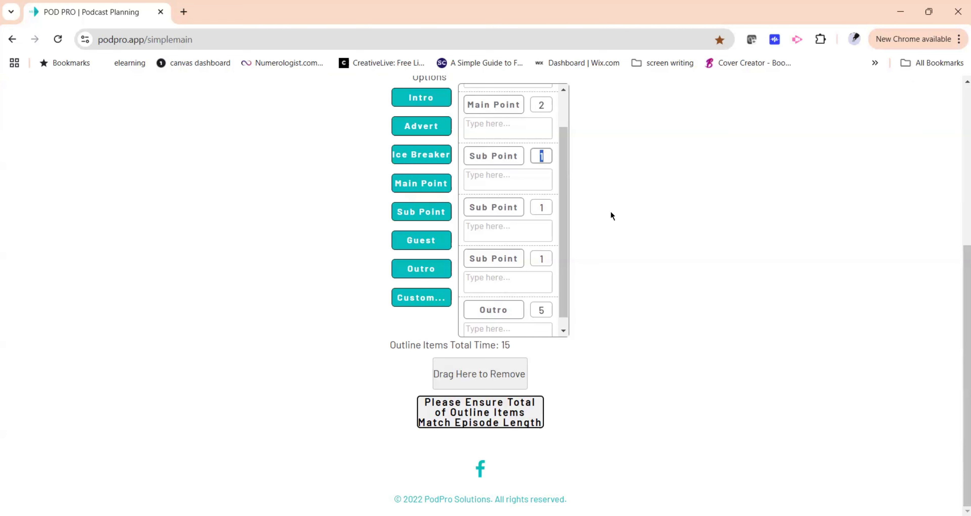
{"action": "type", "text": "5"}
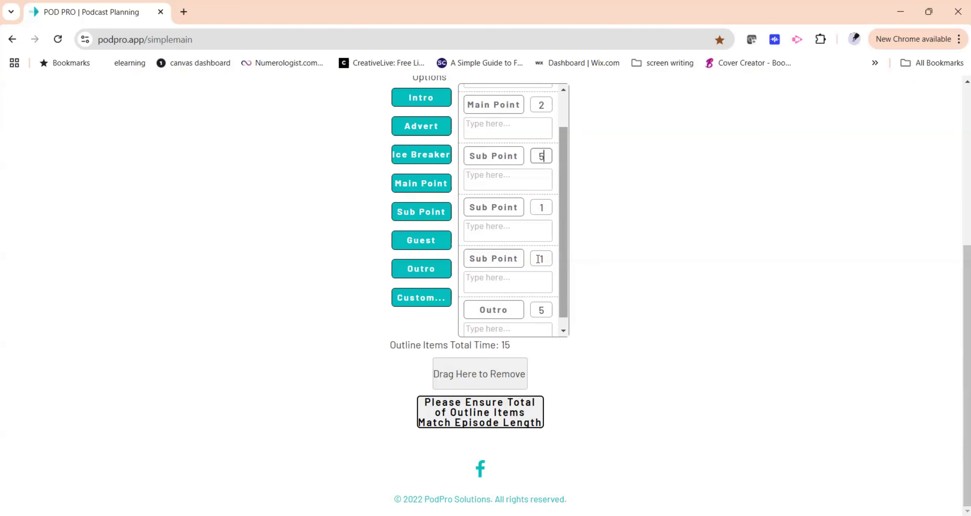
{"action": "key", "text": "Tab"}
{"action": "type", "text": "5"}
{"action": "key", "text": "Tab"}
{"action": "type", "text": "5"}
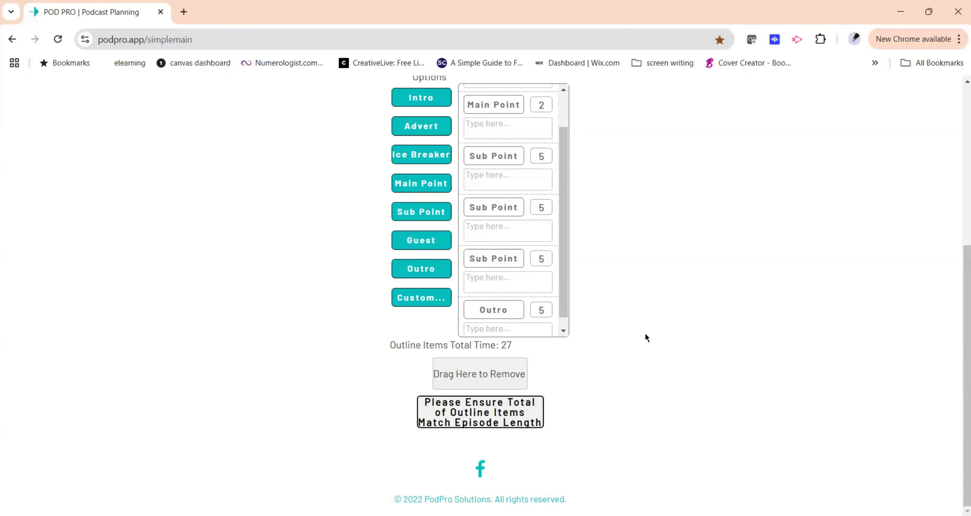
Review the outline items, their lengths and the total time against the episode length.
{"action": "scroll", "coordinate": [601, 251], "scroll_direction": "up", "scroll_amount": 1}
{"action": "scroll", "coordinate": [602, 251], "scroll_direction": "up", "scroll_amount": 3}
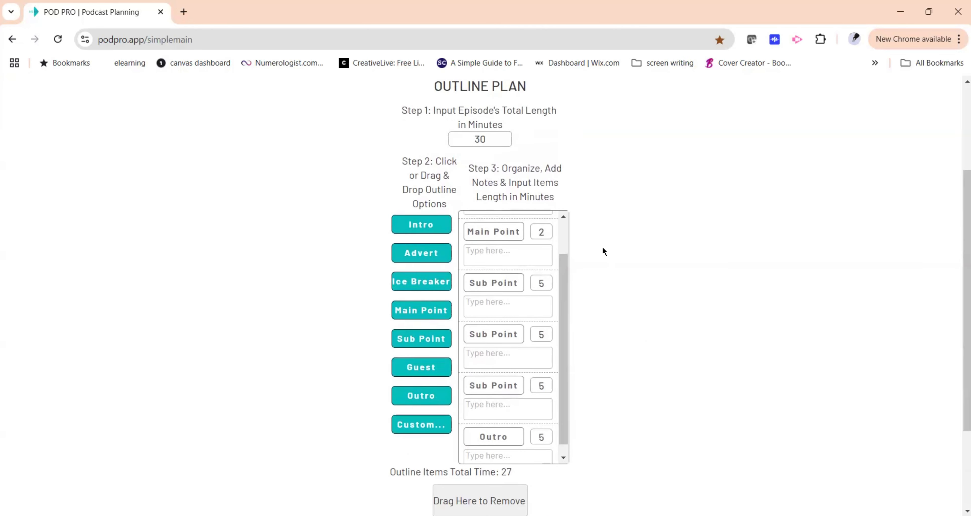
{"action": "scroll", "coordinate": [528, 290], "scroll_direction": "up", "scroll_amount": 2}
{"action": "scroll", "coordinate": [615, 271], "scroll_direction": "down", "scroll_amount": 2}
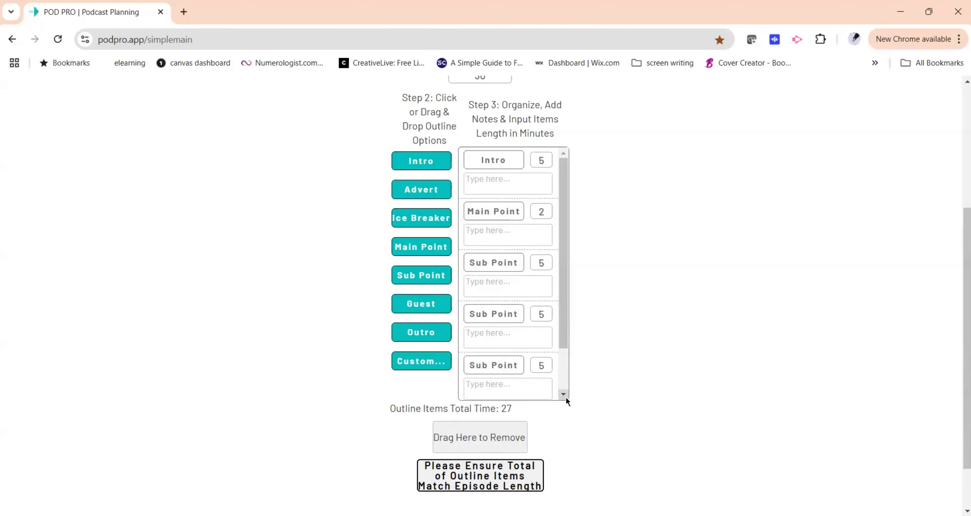
{"action": "scroll", "coordinate": [530, 251], "scroll_direction": "up", "scroll_amount": 2}
{"action": "scroll", "coordinate": [520, 348], "scroll_direction": "down", "scroll_amount": 2}
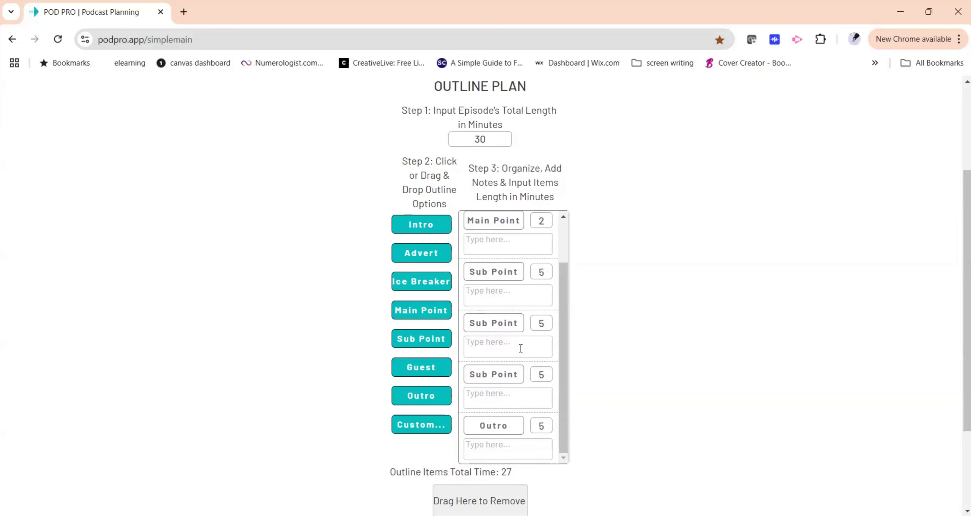
{"action": "scroll", "coordinate": [521, 348], "scroll_direction": "down", "scroll_amount": 2}
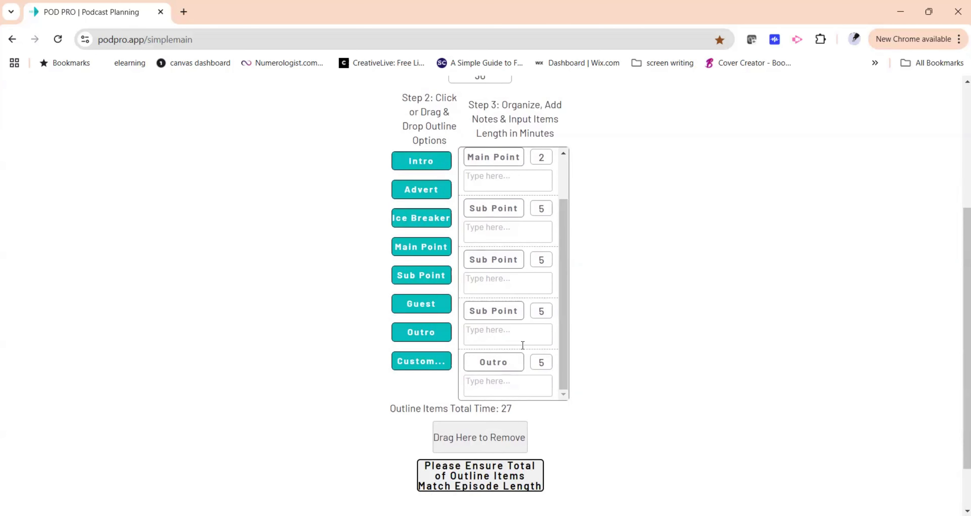
{"action": "scroll", "coordinate": [525, 332], "scroll_direction": "up", "scroll_amount": 2}
{"action": "scroll", "coordinate": [529, 320], "scroll_direction": "down", "scroll_amount": 2}
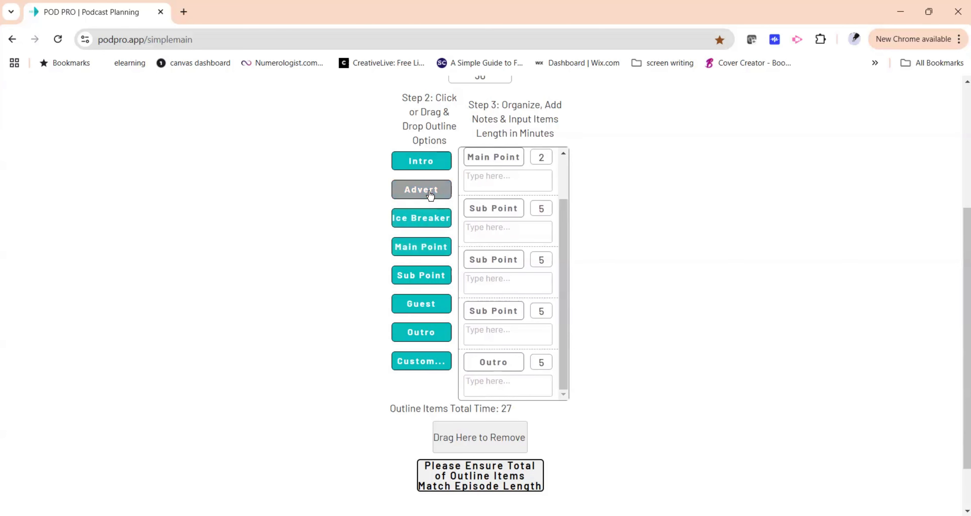
Add an Advert item, place it just before the Outro, and set its length to 3 minutes.
{"action": "left_click_drag", "start_coordinate": [430, 195], "coordinate": [541, 359]}
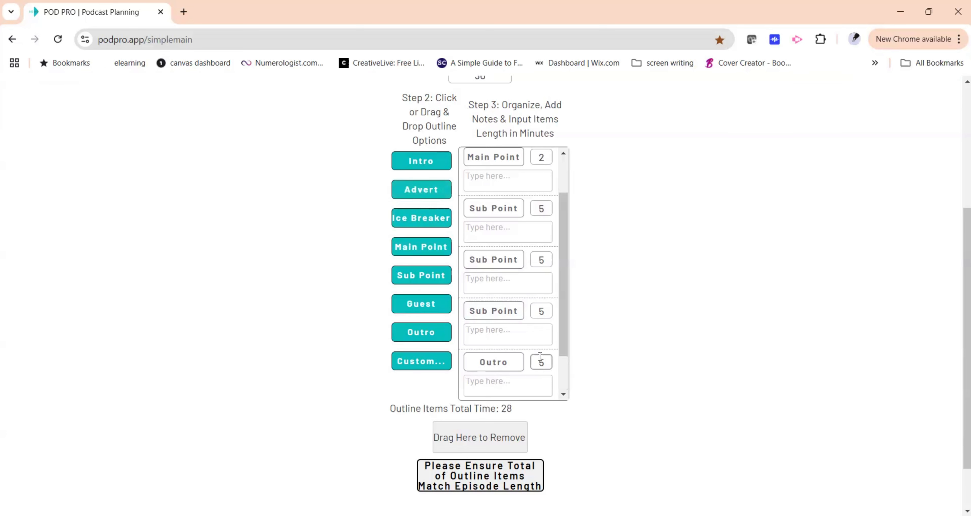
{"action": "scroll", "coordinate": [496, 366], "scroll_direction": "down", "scroll_amount": 2}
{"action": "left_click", "coordinate": [496, 366]}
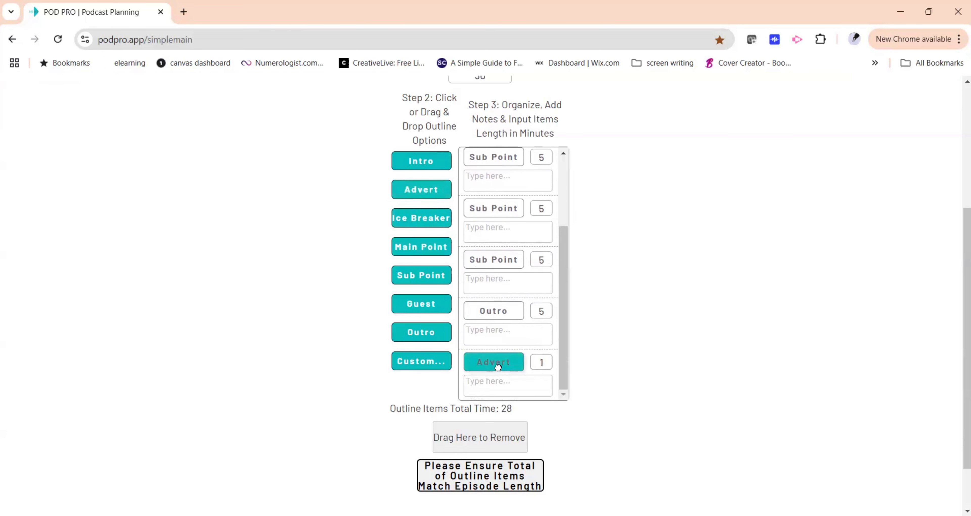
{"action": "left_click", "coordinate": [498, 310]}
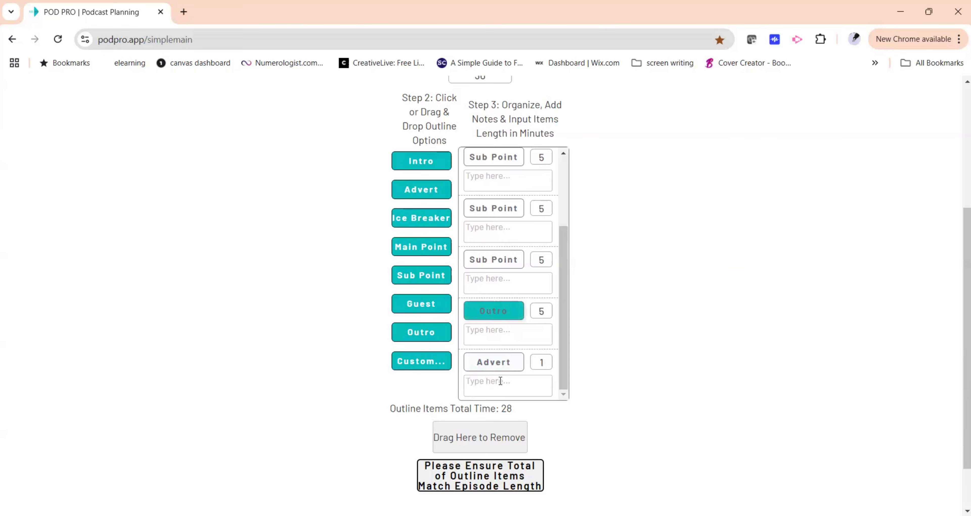
{"action": "left_click", "coordinate": [535, 311]}
{"action": "double_click", "coordinate": [547, 310]}
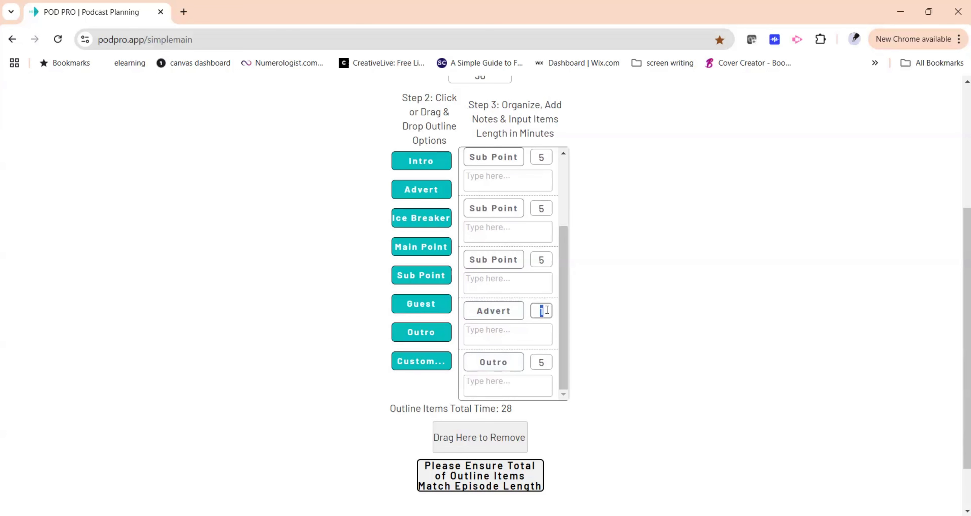
{"action": "type", "text": "3"}
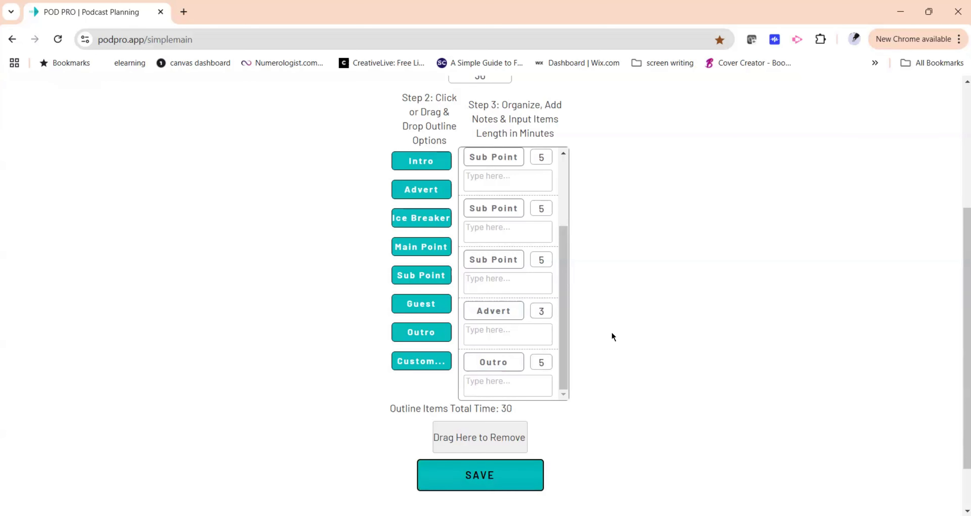
Add a Guest item to the outline and move it to directly follow the Intro.
{"action": "scroll", "coordinate": [666, 292], "scroll_direction": "down", "scroll_amount": 2}
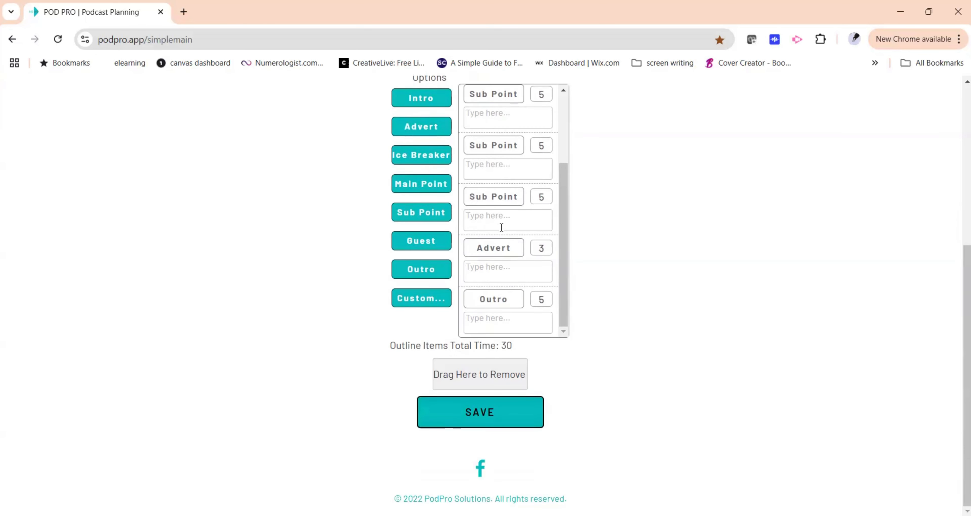
{"action": "scroll", "coordinate": [491, 223], "scroll_direction": "up", "scroll_amount": 3}
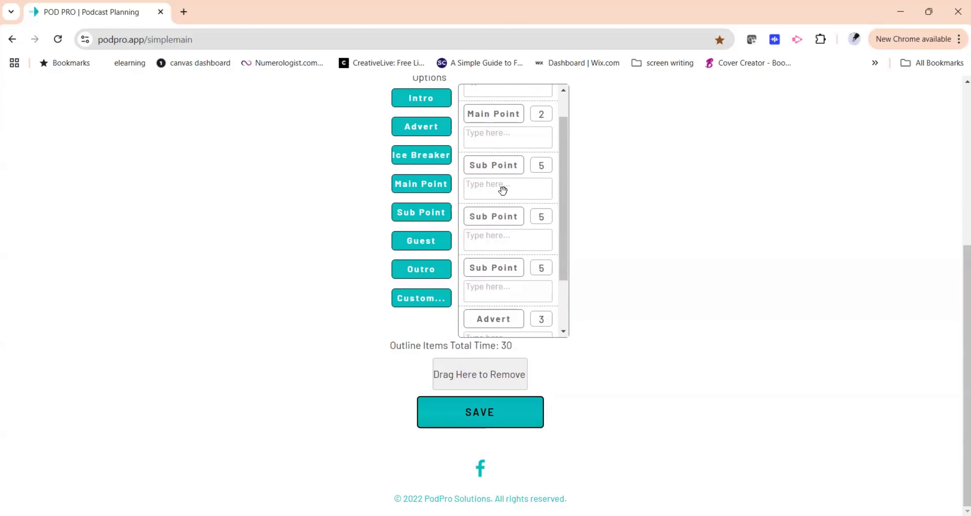
{"action": "scroll", "coordinate": [497, 298], "scroll_direction": "down", "scroll_amount": 3}
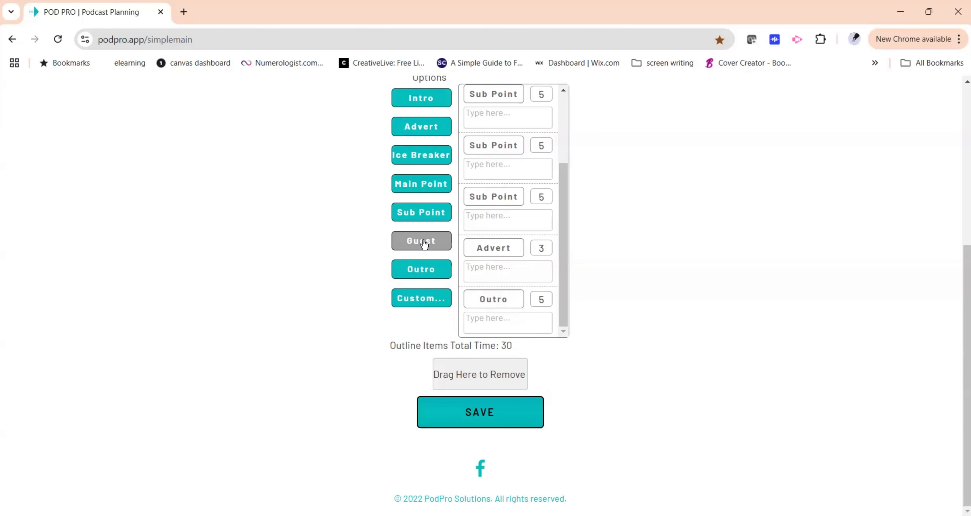
{"action": "scroll", "coordinate": [497, 237], "scroll_direction": "up", "scroll_amount": 3}
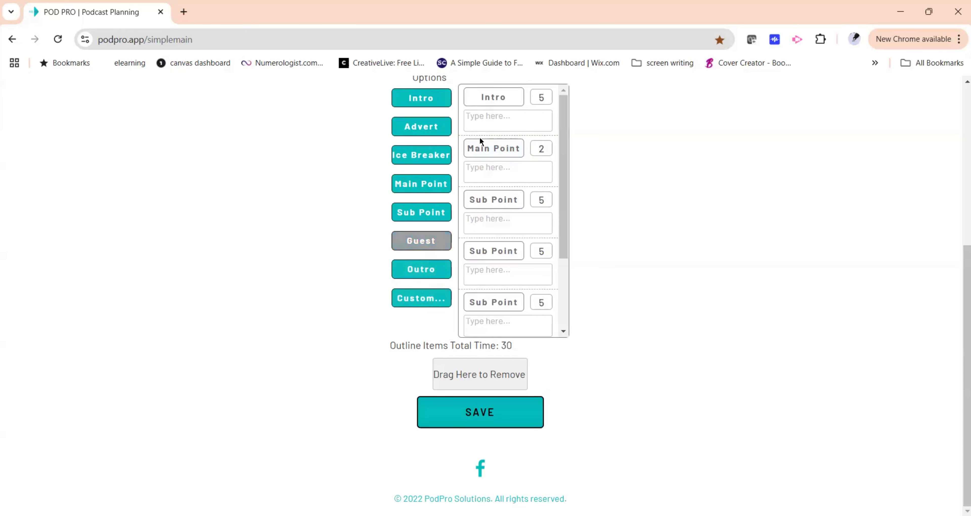
{"action": "left_click_drag", "start_coordinate": [490, 251], "coordinate": [709, 230]}
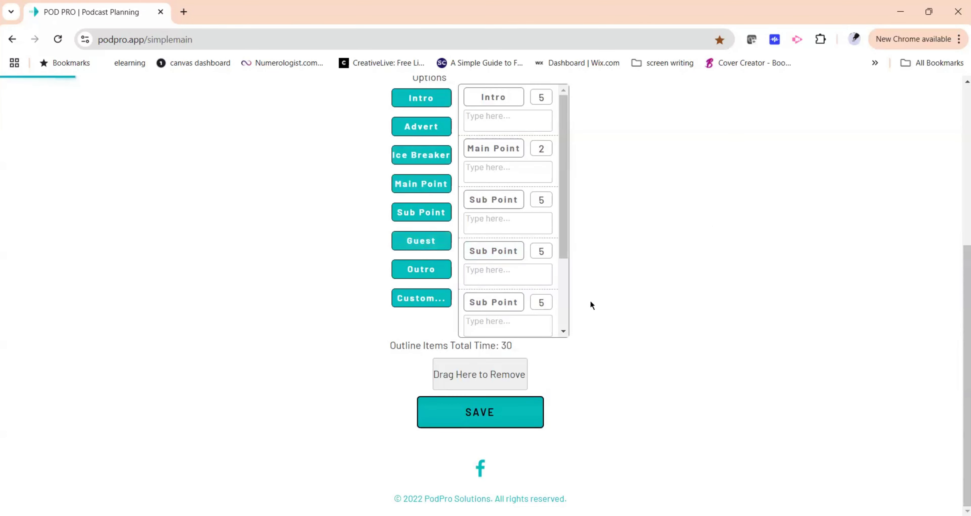
{"action": "scroll", "coordinate": [512, 269], "scroll_direction": "down", "scroll_amount": 4}
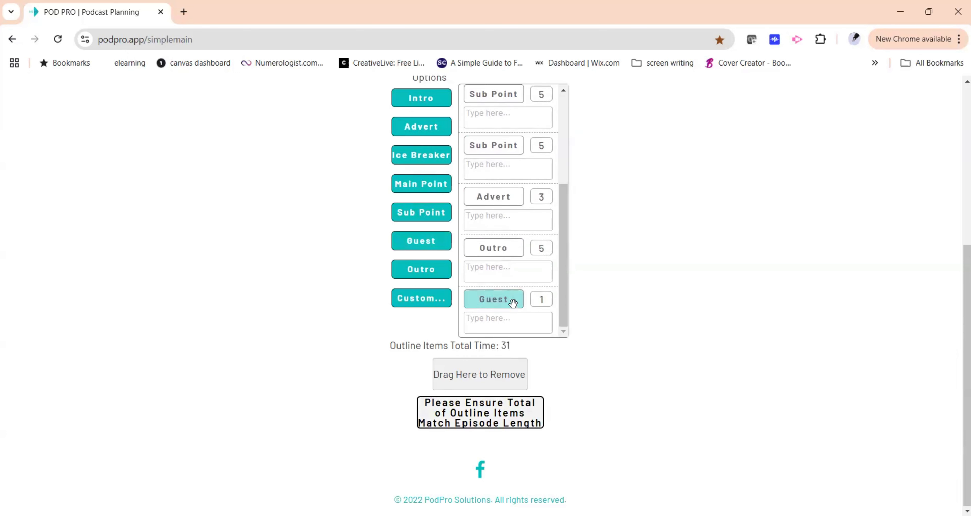
{"action": "left_click_drag", "start_coordinate": [503, 306], "coordinate": [503, 146]}
{"action": "left_click_drag", "start_coordinate": [498, 197], "coordinate": [507, 146]}
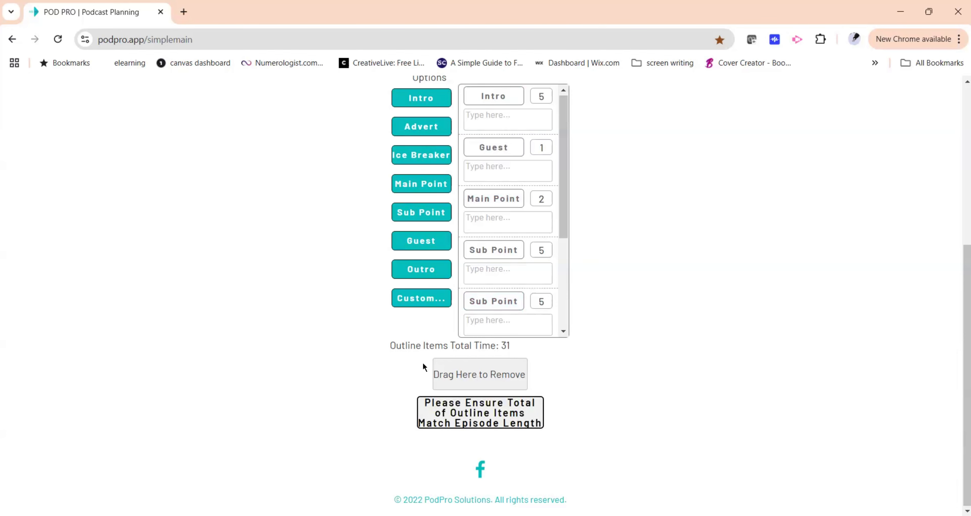
Remove the Main Point item from the outline.
{"action": "scroll", "coordinate": [558, 351], "scroll_direction": "up", "scroll_amount": 1}
{"action": "scroll", "coordinate": [603, 349], "scroll_direction": "up", "scroll_amount": 5}
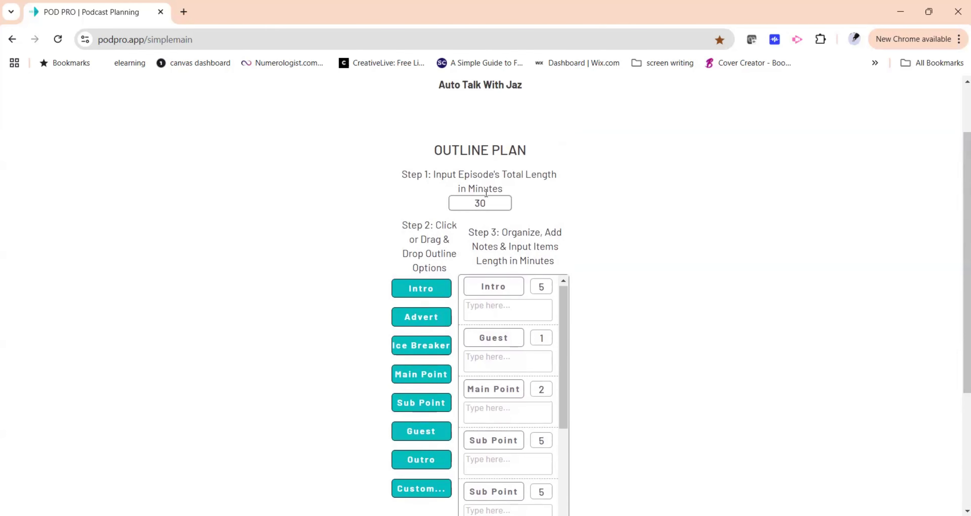
{"action": "double_click", "coordinate": [495, 205]}
{"action": "scroll", "coordinate": [625, 266], "scroll_direction": "down", "scroll_amount": 3}
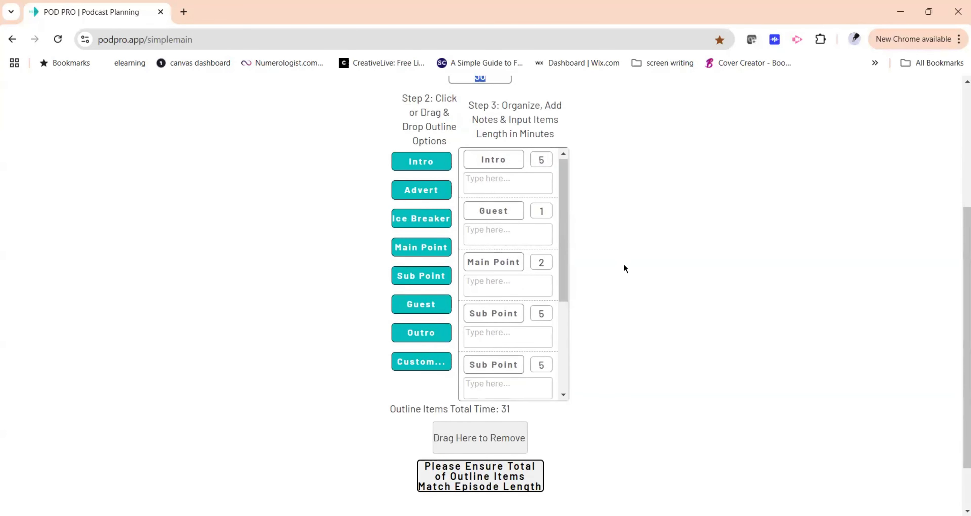
{"action": "left_click", "coordinate": [481, 263]}
{"action": "right_click", "coordinate": [482, 263]}
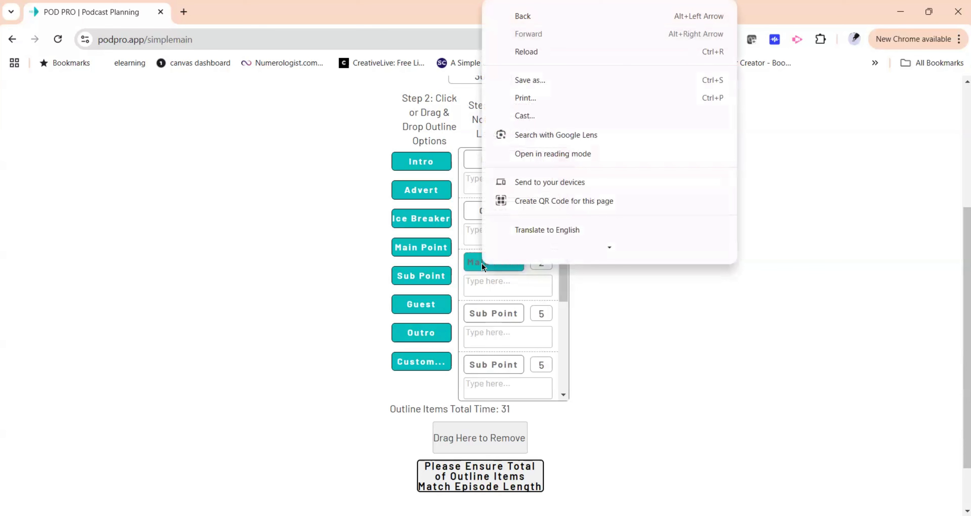
{"action": "left_click", "coordinate": [502, 271]}
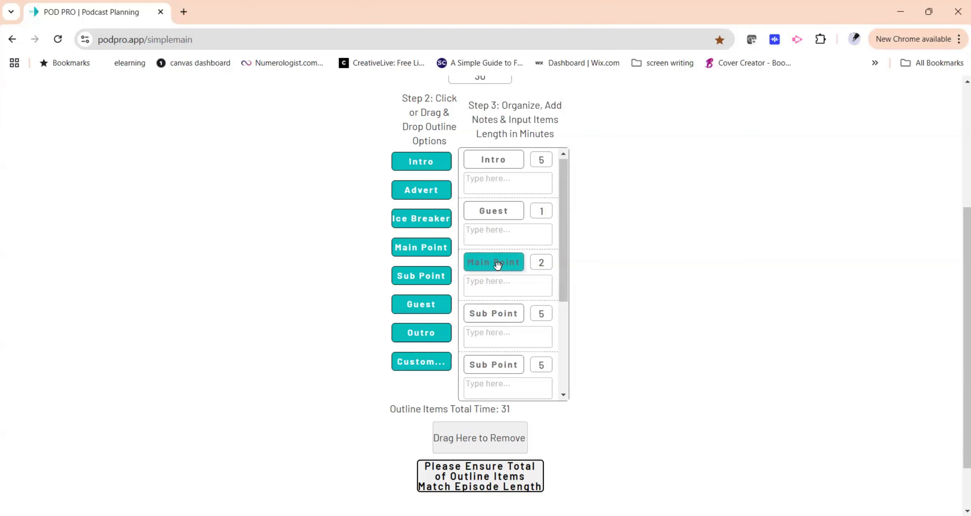
{"action": "scroll", "coordinate": [634, 291], "scroll_direction": "down", "scroll_amount": 2}
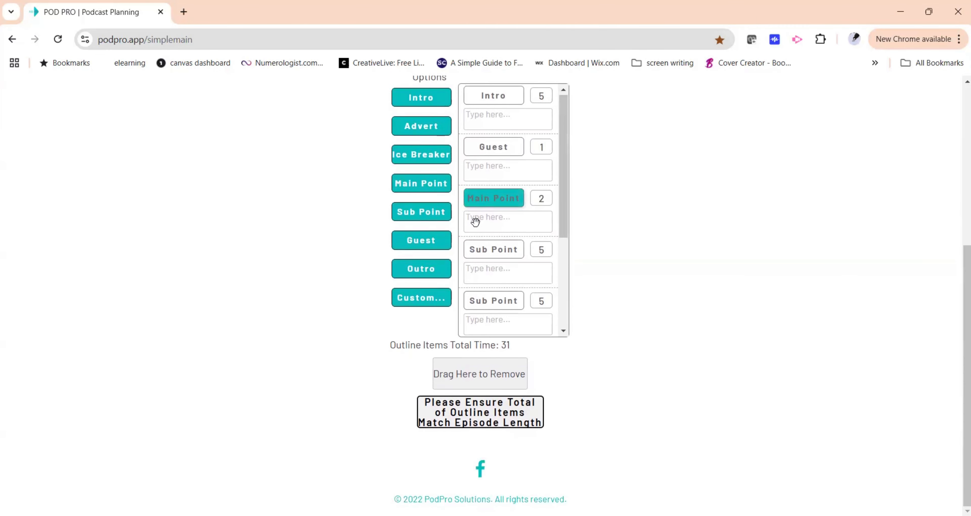
{"action": "left_click_drag", "start_coordinate": [475, 222], "coordinate": [479, 367]}
Set the Guest item's length to 2 minutes.
{"action": "scroll", "coordinate": [520, 295], "scroll_direction": "up", "scroll_amount": 4}
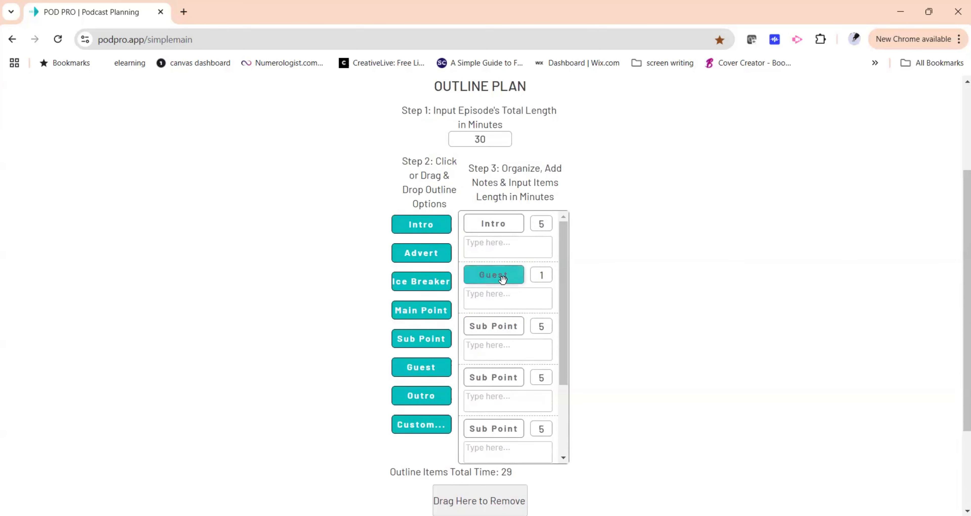
{"action": "scroll", "coordinate": [501, 281], "scroll_direction": "down", "scroll_amount": 3}
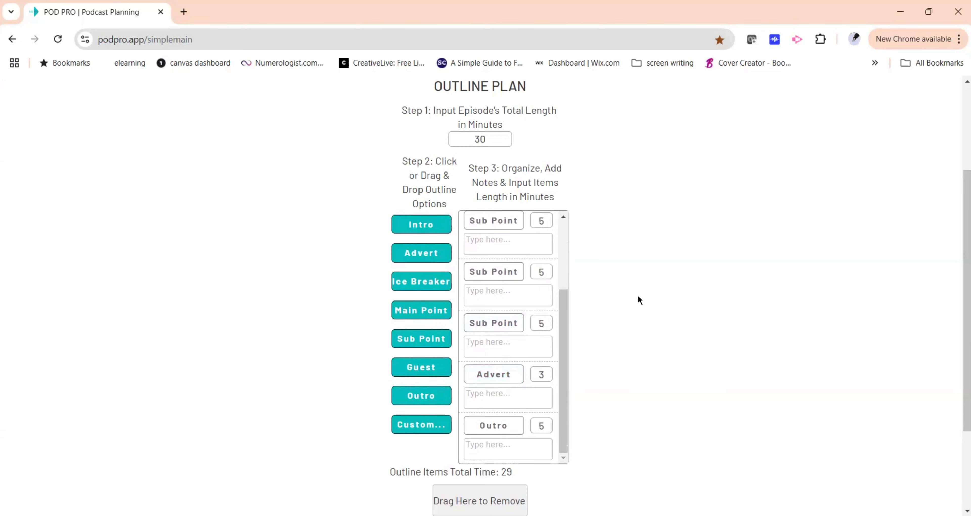
{"action": "scroll", "coordinate": [637, 296], "scroll_direction": "down", "scroll_amount": 3}
{"action": "scroll", "coordinate": [529, 230], "scroll_direction": "up", "scroll_amount": 5}
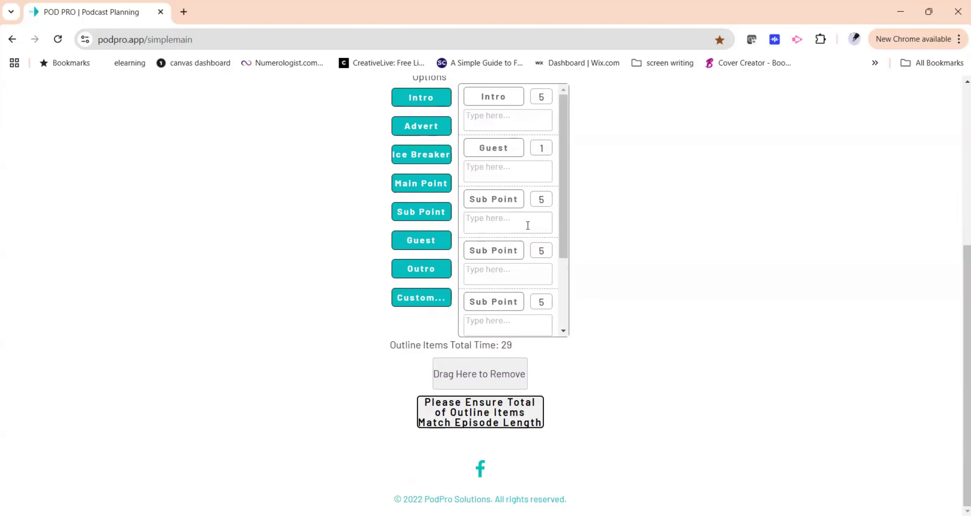
{"action": "scroll", "coordinate": [528, 225], "scroll_direction": "up", "scroll_amount": 2}
{"action": "double_click", "coordinate": [542, 211]}
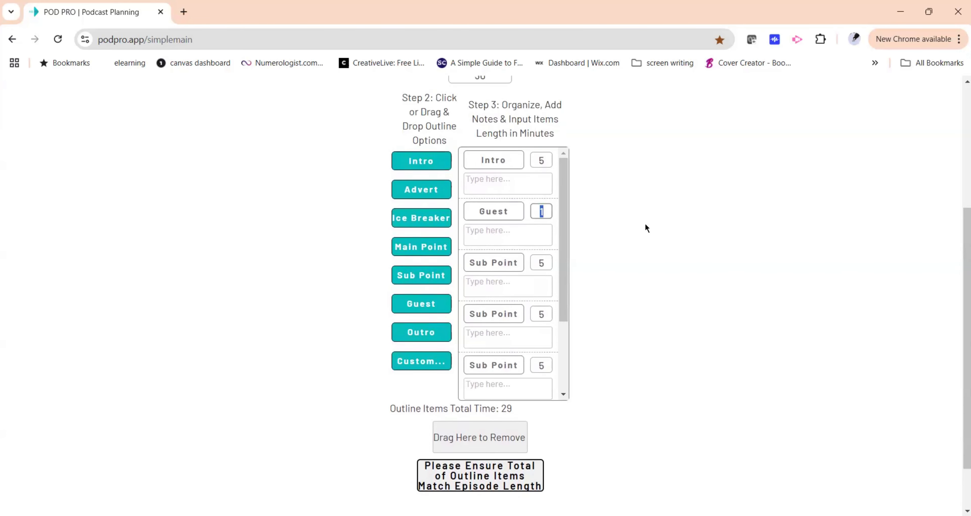
{"action": "type", "text": "2"}
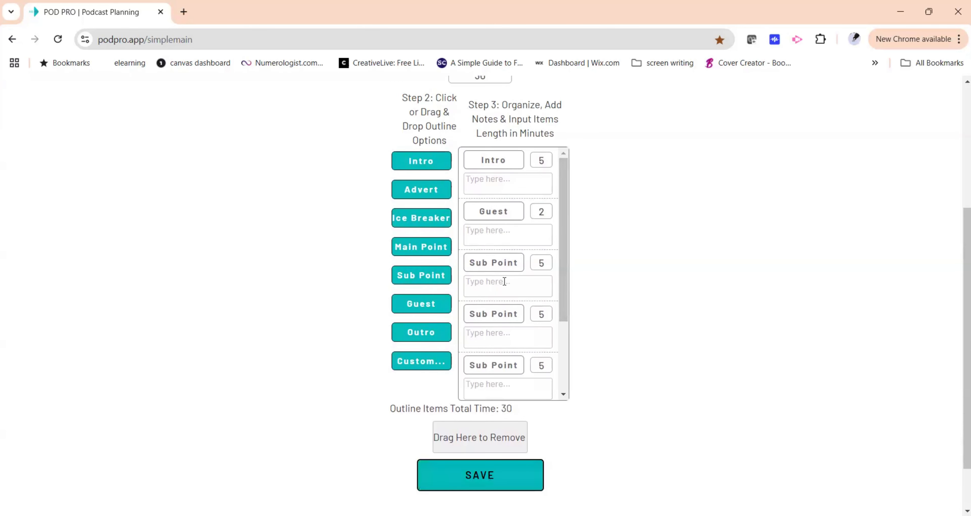
Save the episode outline and dismiss the welcome message.
{"action": "scroll", "coordinate": [505, 281], "scroll_direction": "down", "scroll_amount": 3}
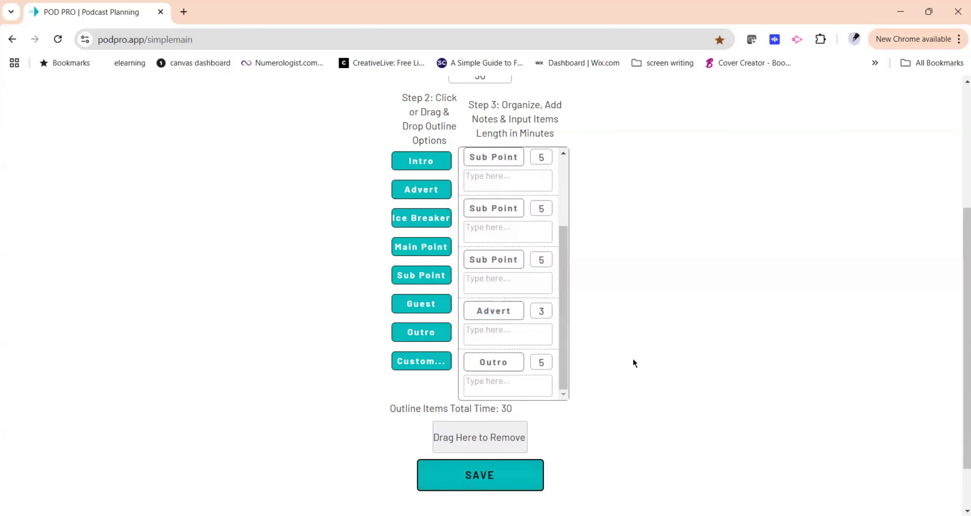
{"action": "scroll", "coordinate": [515, 325], "scroll_direction": "up", "scroll_amount": 3}
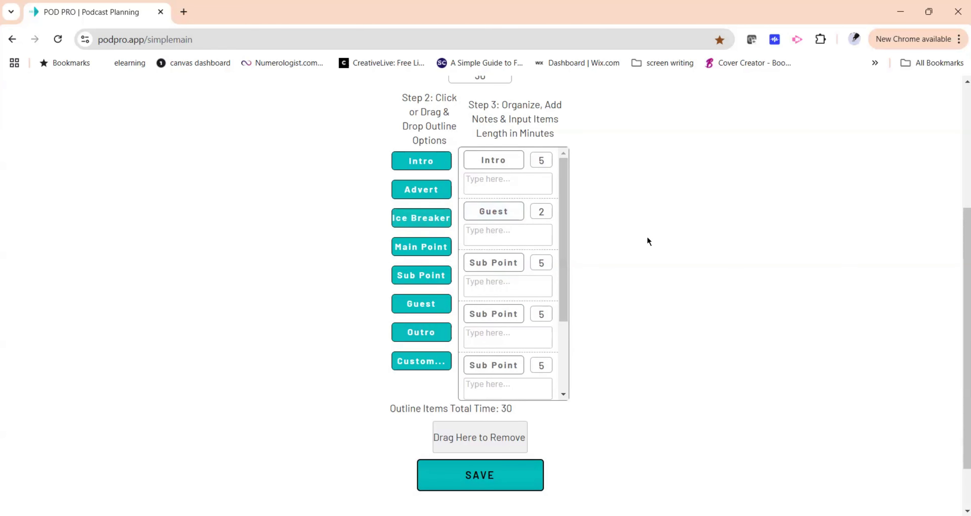
{"action": "scroll", "coordinate": [647, 238], "scroll_direction": "up", "scroll_amount": 5}
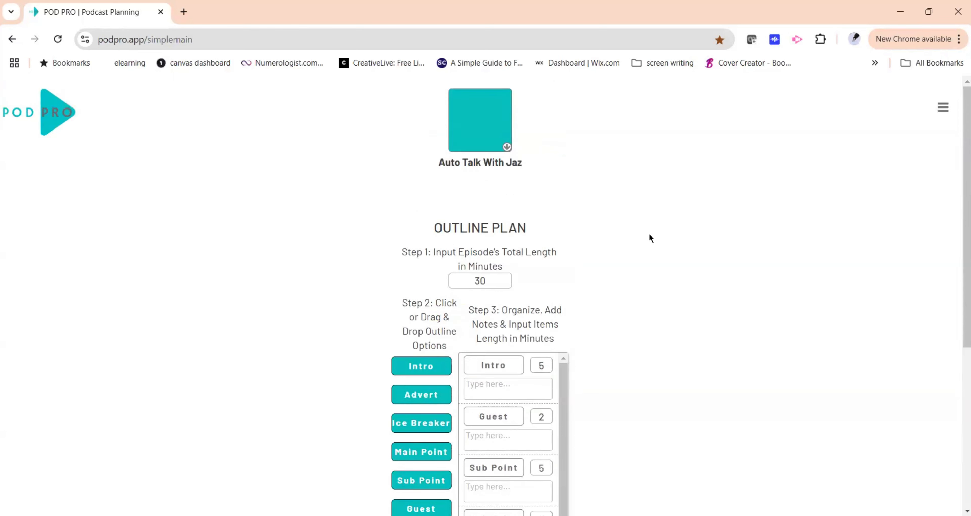
{"action": "scroll", "coordinate": [614, 270], "scroll_direction": "down", "scroll_amount": 5}
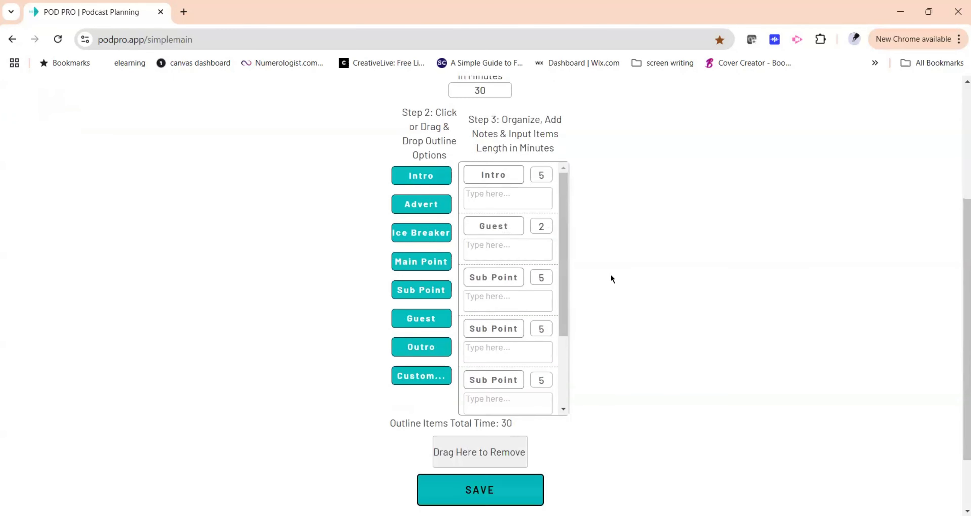
{"action": "left_click", "coordinate": [495, 416]}
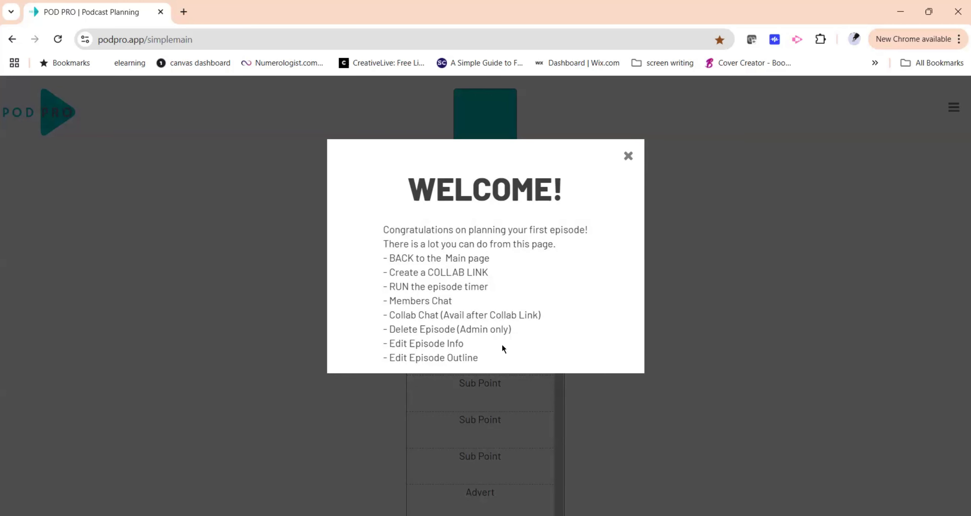
{"action": "left_click", "coordinate": [629, 156]}
Open the episode info editor to examine its fields, then close it without changes.
{"action": "scroll", "coordinate": [604, 271], "scroll_direction": "down", "scroll_amount": 1}
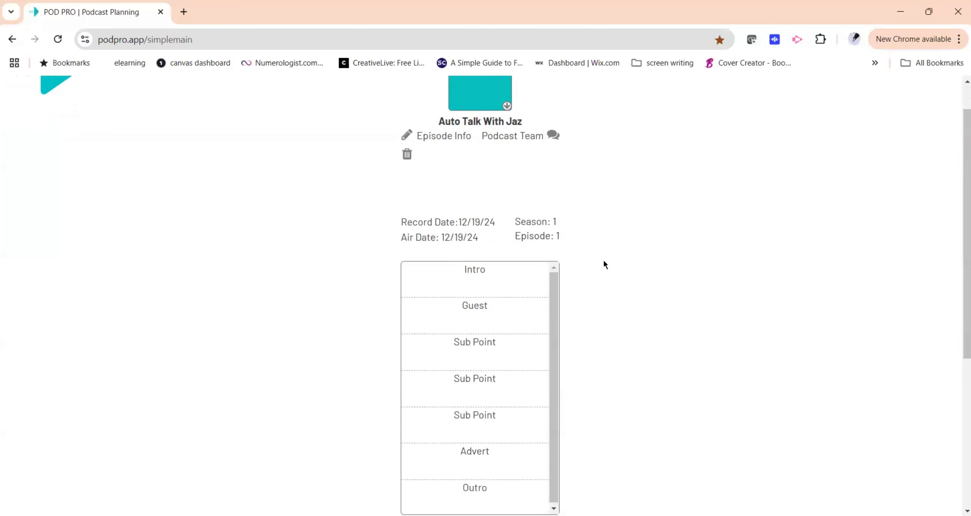
{"action": "scroll", "coordinate": [605, 264], "scroll_direction": "down", "scroll_amount": 2}
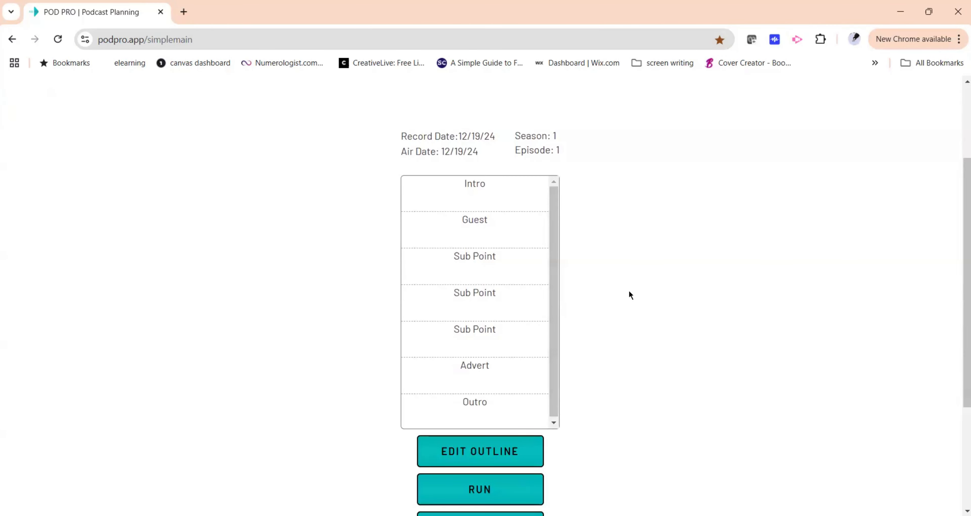
{"action": "scroll", "coordinate": [628, 293], "scroll_direction": "down", "scroll_amount": 3}
{"action": "scroll", "coordinate": [630, 294], "scroll_direction": "down", "scroll_amount": 1}
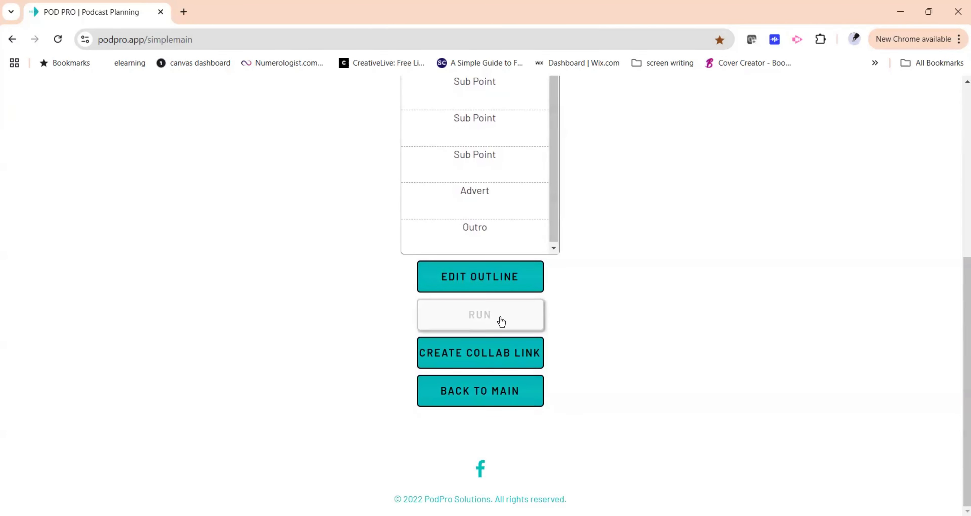
{"action": "scroll", "coordinate": [584, 286], "scroll_direction": "up", "scroll_amount": 7}
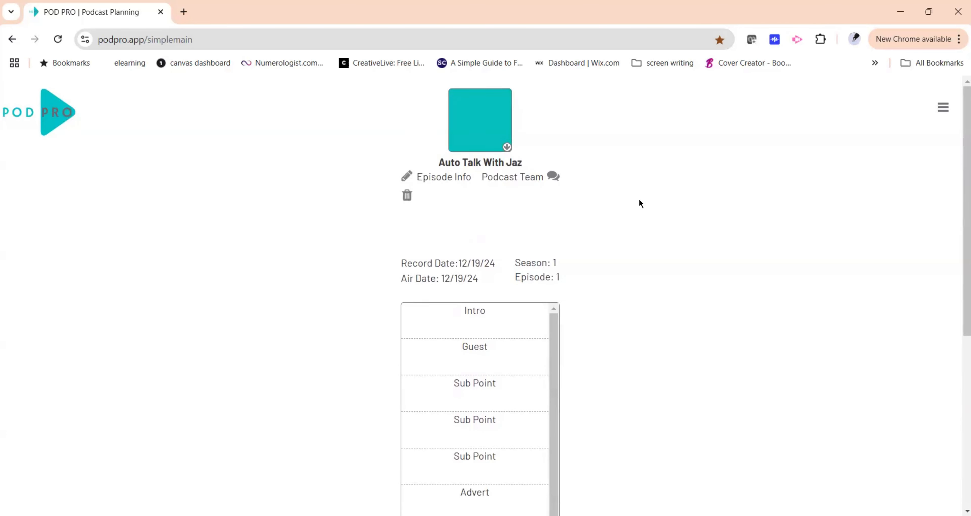
{"action": "left_click", "coordinate": [404, 177]}
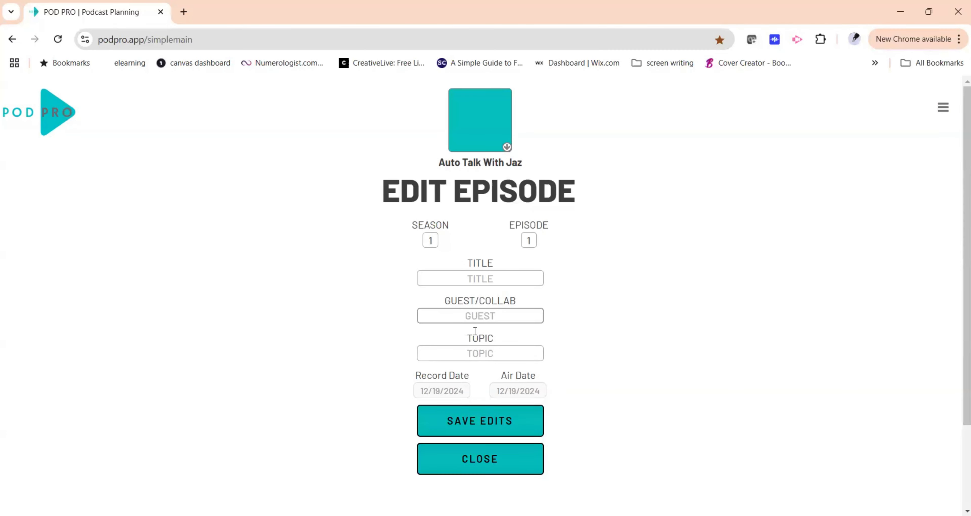
{"action": "scroll", "coordinate": [611, 344], "scroll_direction": "down", "scroll_amount": 3}
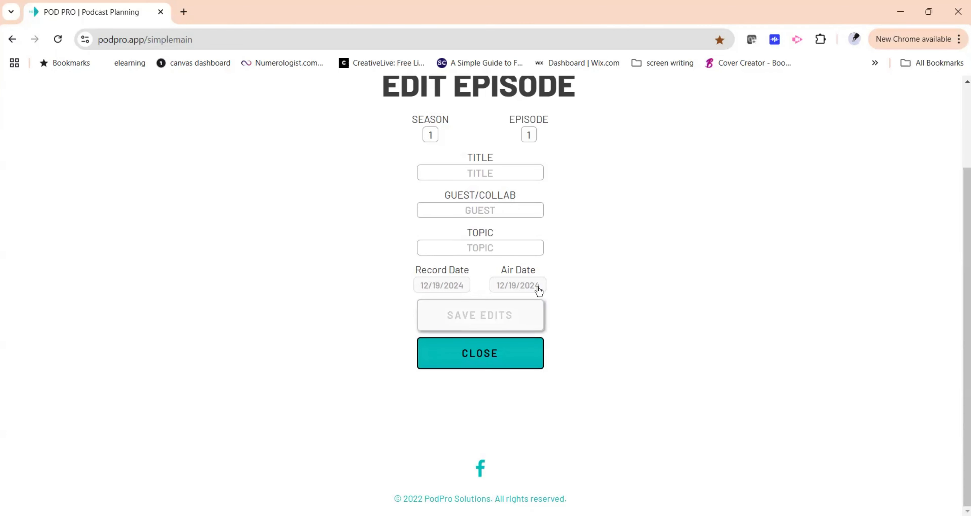
{"action": "scroll", "coordinate": [536, 347], "scroll_direction": "up", "scroll_amount": 3}
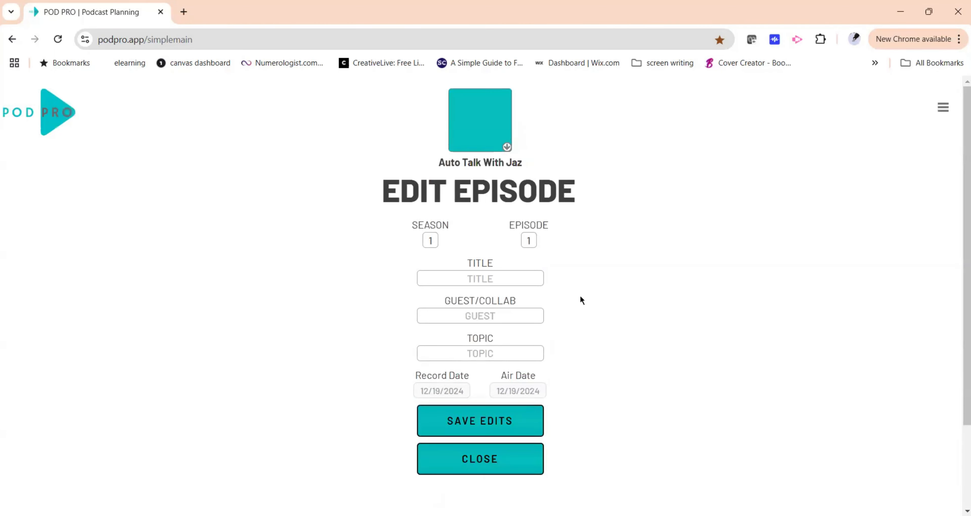
{"action": "scroll", "coordinate": [580, 300], "scroll_direction": "down", "scroll_amount": 3}
{"action": "left_click", "coordinate": [486, 324]}
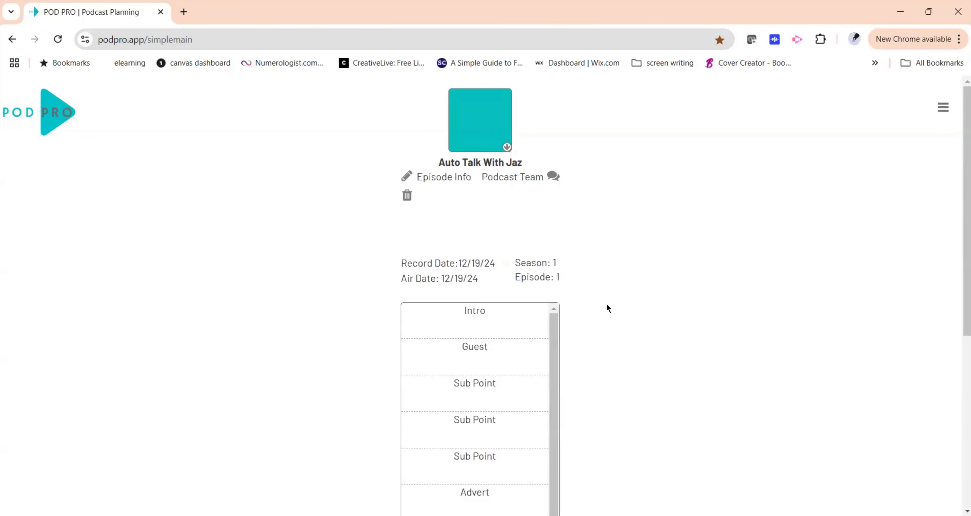
Reopen the outline editor and remove the Guest item from the outline.
{"action": "scroll", "coordinate": [607, 309], "scroll_direction": "down", "scroll_amount": 5}
{"action": "scroll", "coordinate": [566, 286], "scroll_direction": "down", "scroll_amount": 3}
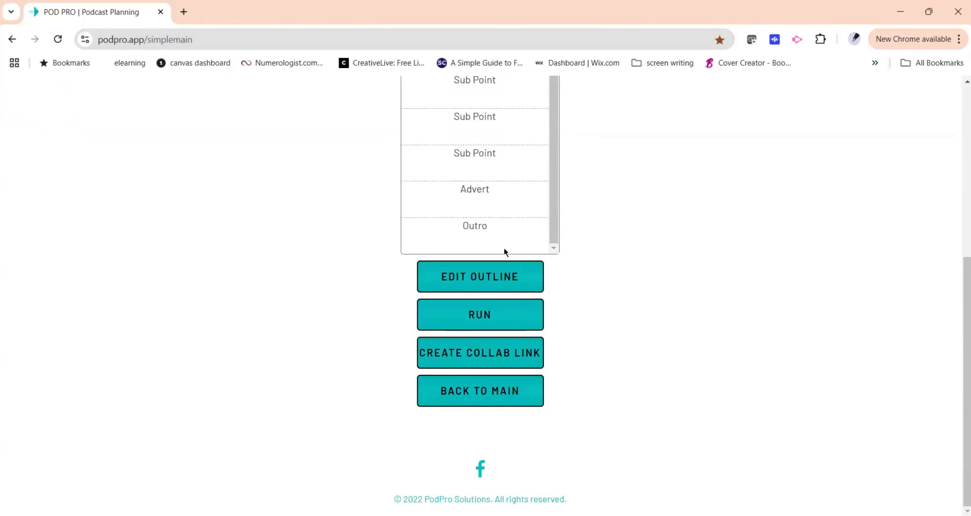
{"action": "left_click", "coordinate": [499, 279]}
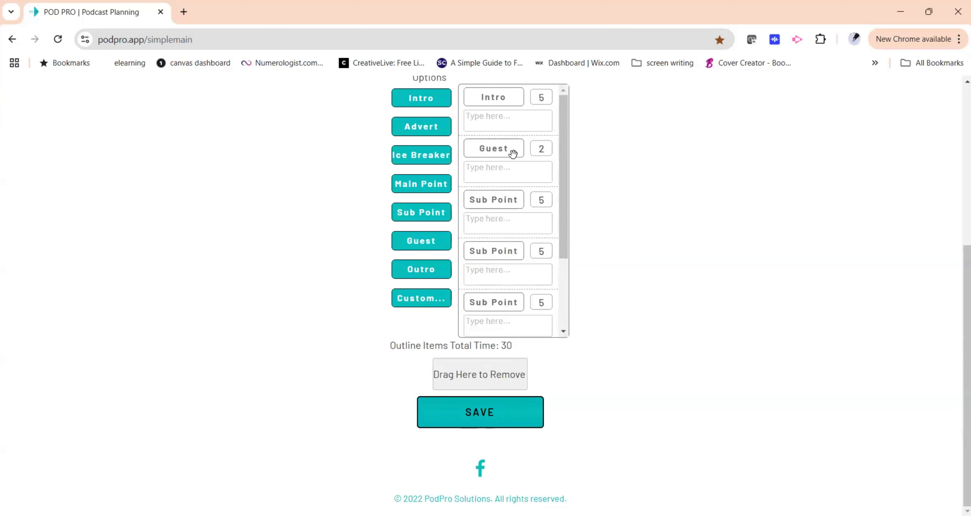
{"action": "left_click_drag", "start_coordinate": [511, 150], "coordinate": [486, 372]}
Add a Main Point item and move it to directly follow the Intro.
{"action": "scroll", "coordinate": [552, 251], "scroll_direction": "down", "scroll_amount": 2}
{"action": "scroll", "coordinate": [627, 239], "scroll_direction": "up", "scroll_amount": 2}
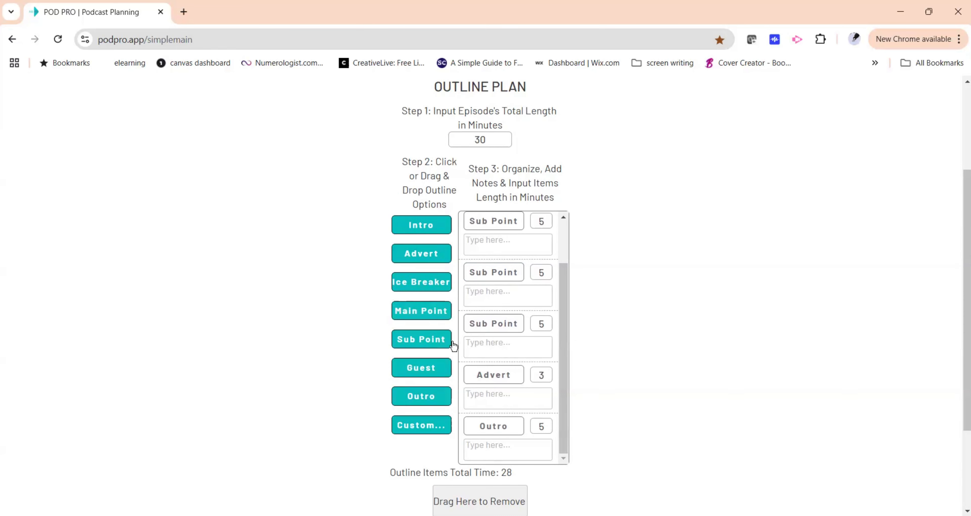
{"action": "left_click_drag", "start_coordinate": [424, 315], "coordinate": [506, 352]}
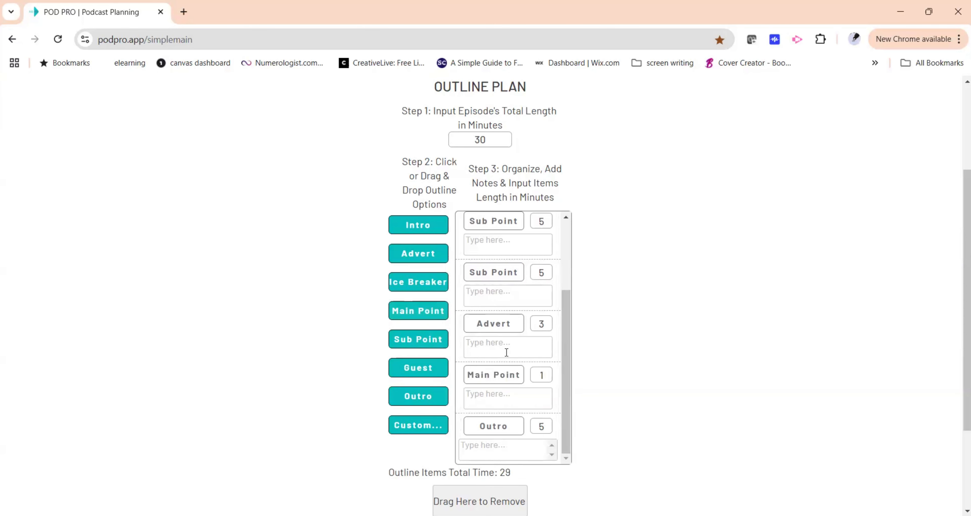
{"action": "scroll", "coordinate": [506, 352], "scroll_direction": "down", "scroll_amount": 2}
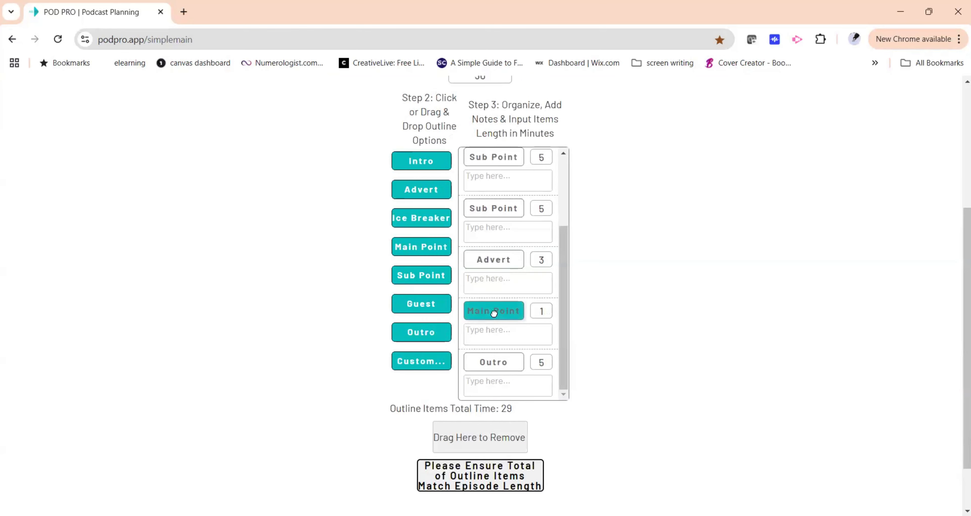
{"action": "left_click_drag", "start_coordinate": [493, 312], "coordinate": [528, 166]}
Set the Main Point item's length to 2 minutes and save the outline.
{"action": "double_click", "coordinate": [551, 213]}
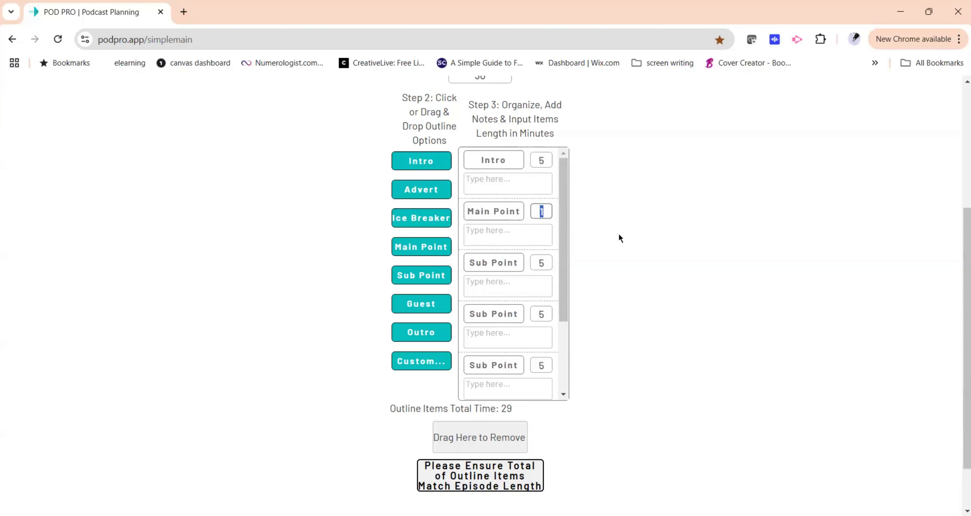
{"action": "type", "text": "2"}
{"action": "scroll", "coordinate": [613, 287], "scroll_direction": "up", "scroll_amount": 5}
{"action": "scroll", "coordinate": [614, 287], "scroll_direction": "down", "scroll_amount": 5}
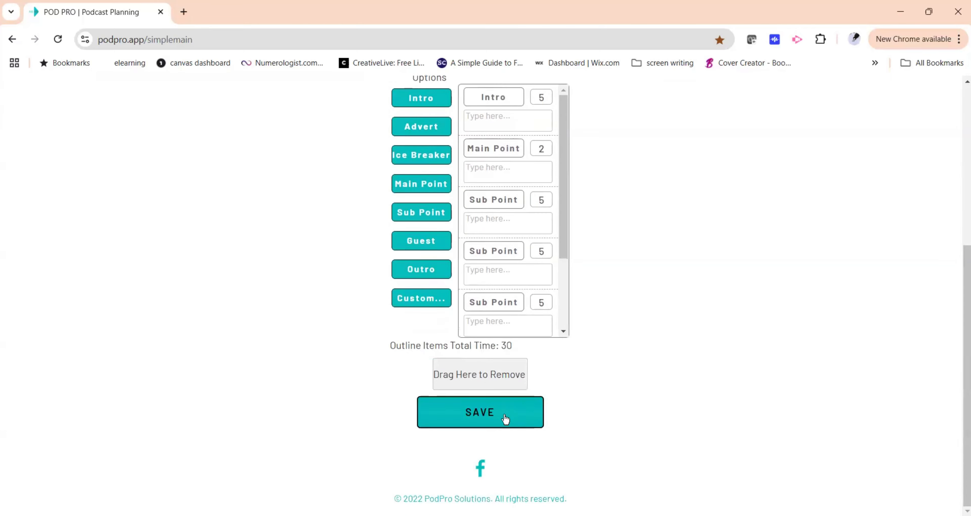
{"action": "left_click", "coordinate": [505, 418]}
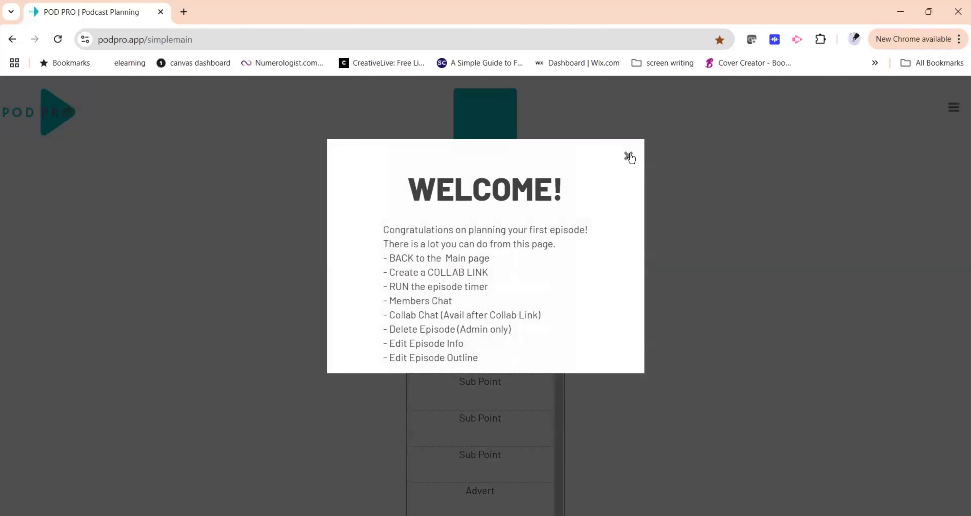
{"action": "left_click", "coordinate": [630, 158]}
Create a collab link for the episode with chatroom access enabled.
{"action": "scroll", "coordinate": [596, 306], "scroll_direction": "down", "scroll_amount": 5}
{"action": "scroll", "coordinate": [597, 307], "scroll_direction": "down", "scroll_amount": 1}
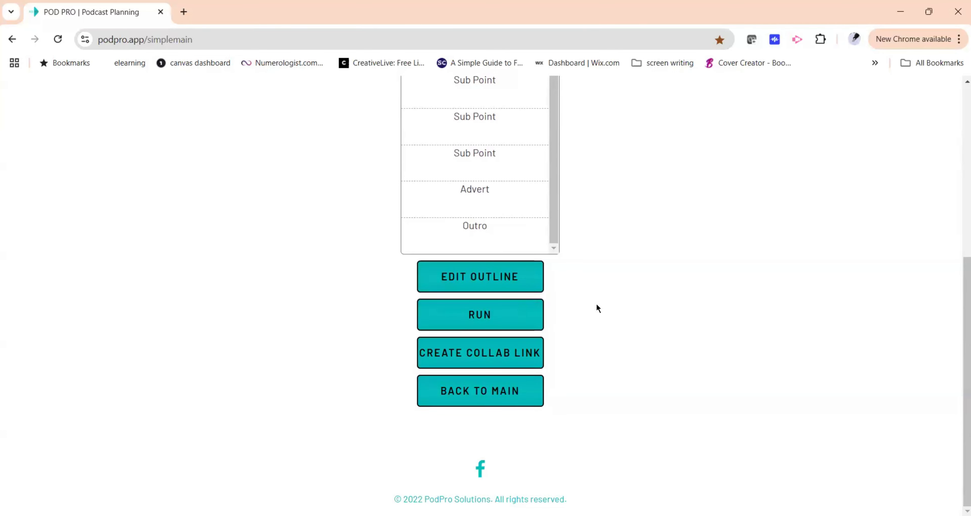
{"action": "left_click", "coordinate": [531, 352]}
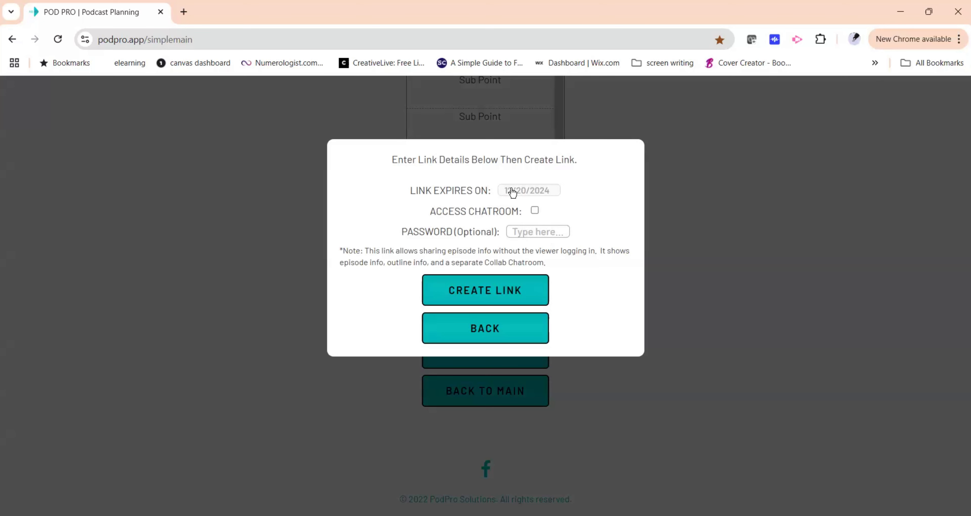
{"action": "left_click", "coordinate": [525, 298]}
{"action": "left_click", "coordinate": [535, 210]}
{"action": "left_click", "coordinate": [517, 293]}
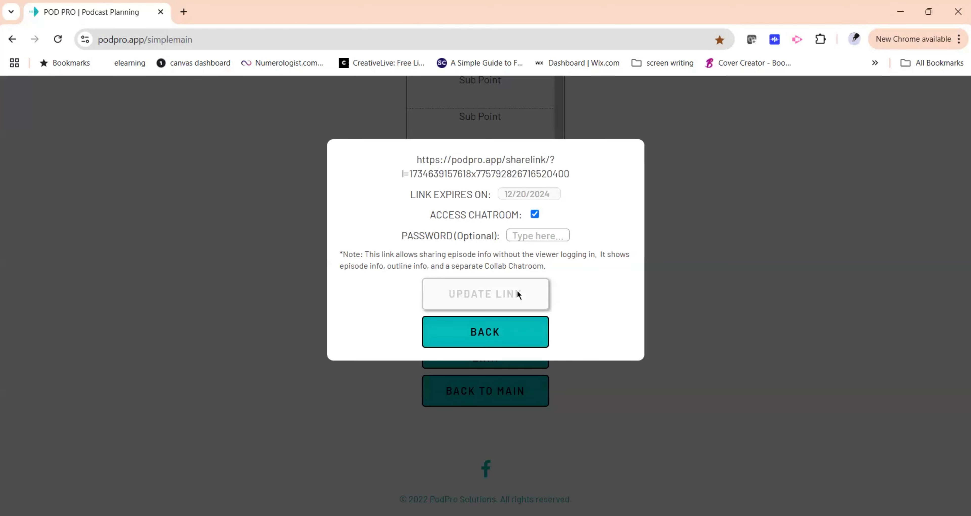
Open the collab share link in a new tab to preview it, then return and close the link dialog.
{"action": "left_click", "coordinate": [422, 162]}
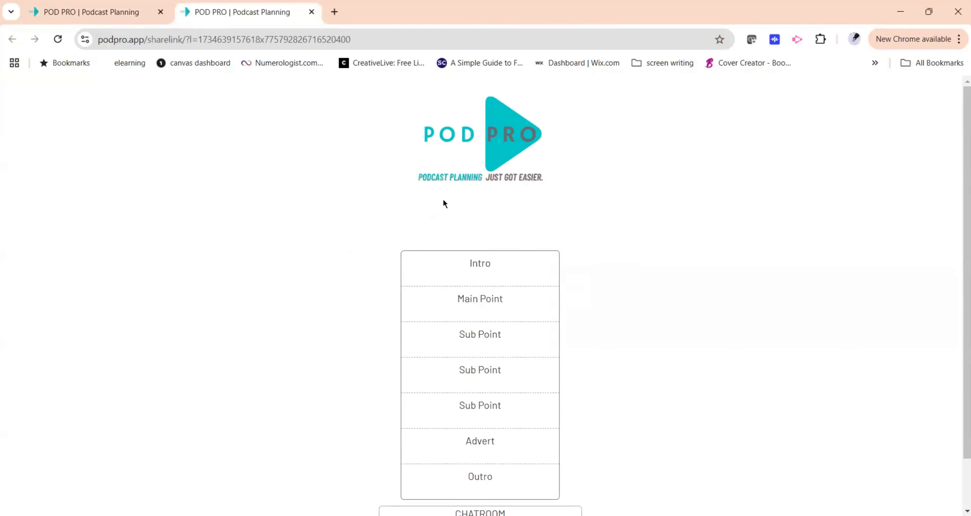
{"action": "scroll", "coordinate": [586, 264], "scroll_direction": "down", "scroll_amount": 1}
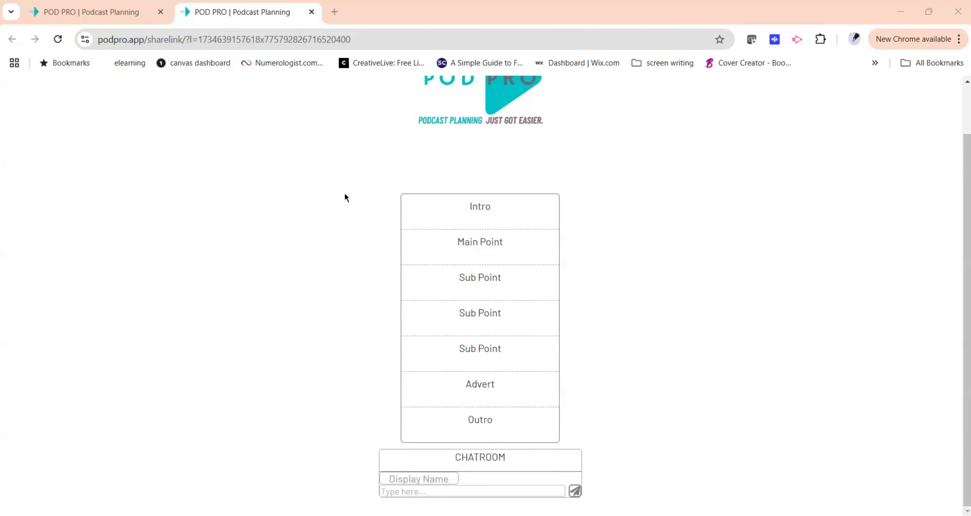
{"action": "scroll", "coordinate": [345, 192], "scroll_direction": "up", "scroll_amount": 1}
{"action": "scroll", "coordinate": [393, 239], "scroll_direction": "down", "scroll_amount": 1}
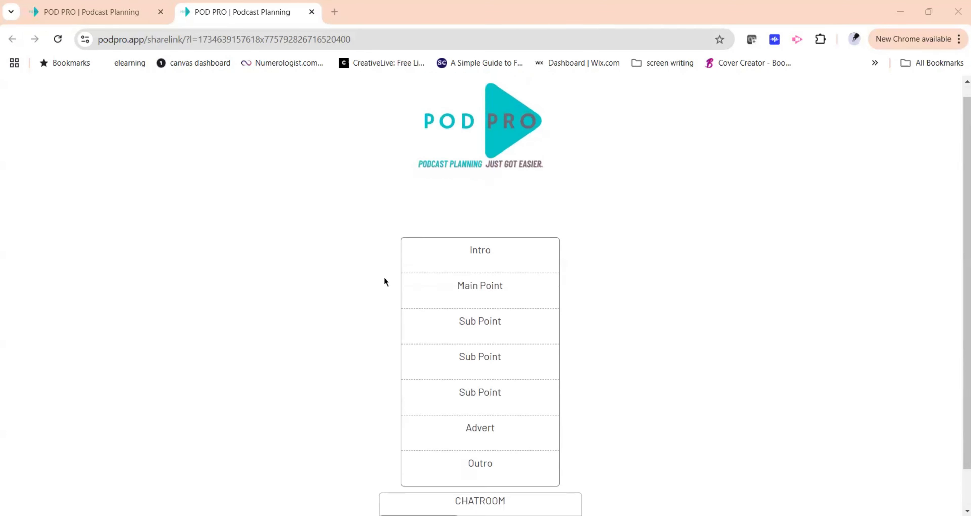
{"action": "left_click", "coordinate": [78, 18]}
{"action": "left_click", "coordinate": [570, 381]}
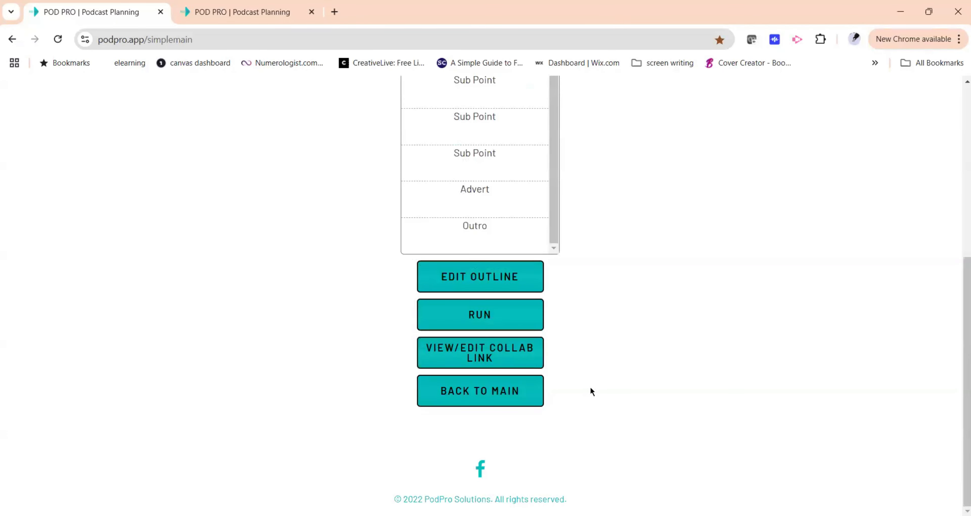
Open the episode run timer and dismiss its welcome message.
{"action": "left_click", "coordinate": [500, 316]}
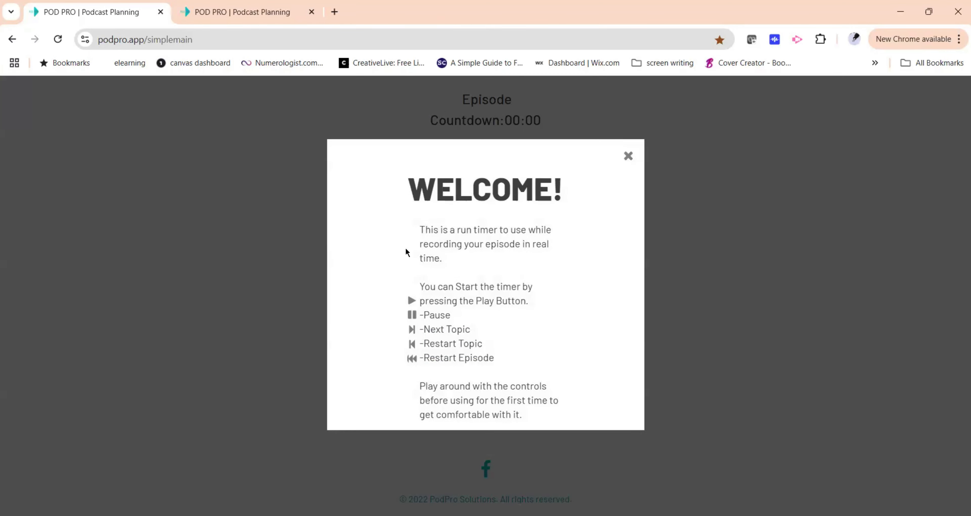
{"action": "left_click", "coordinate": [628, 157]}
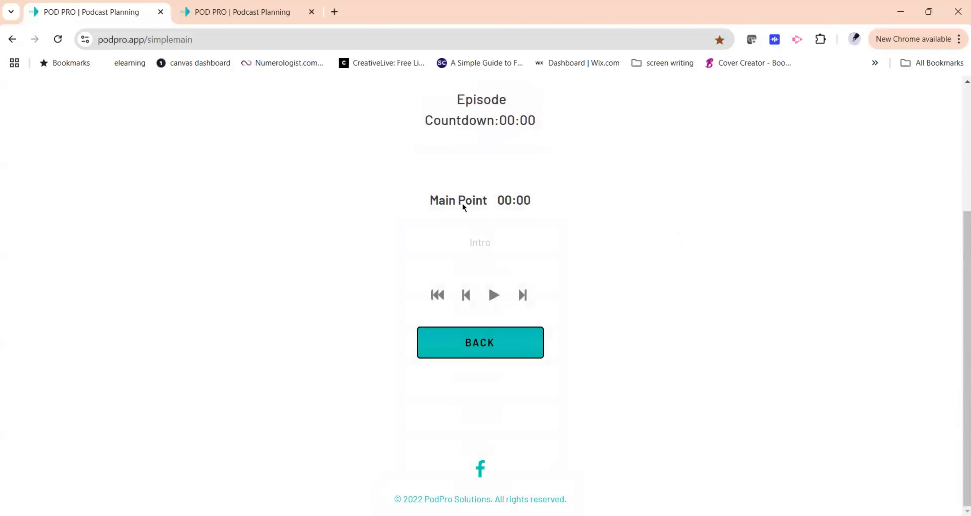
{"action": "scroll", "coordinate": [587, 259], "scroll_direction": "up", "scroll_amount": 5}
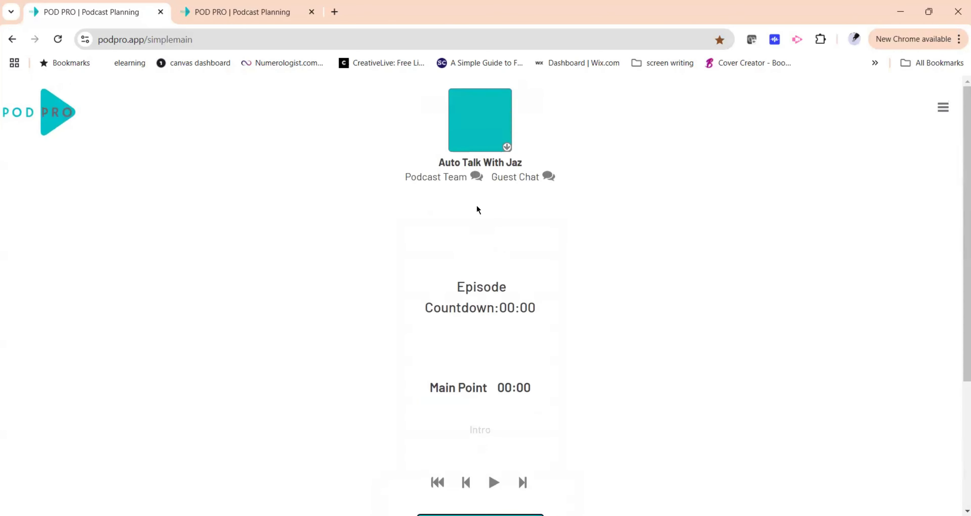
{"action": "scroll", "coordinate": [517, 297], "scroll_direction": "down", "scroll_amount": 3}
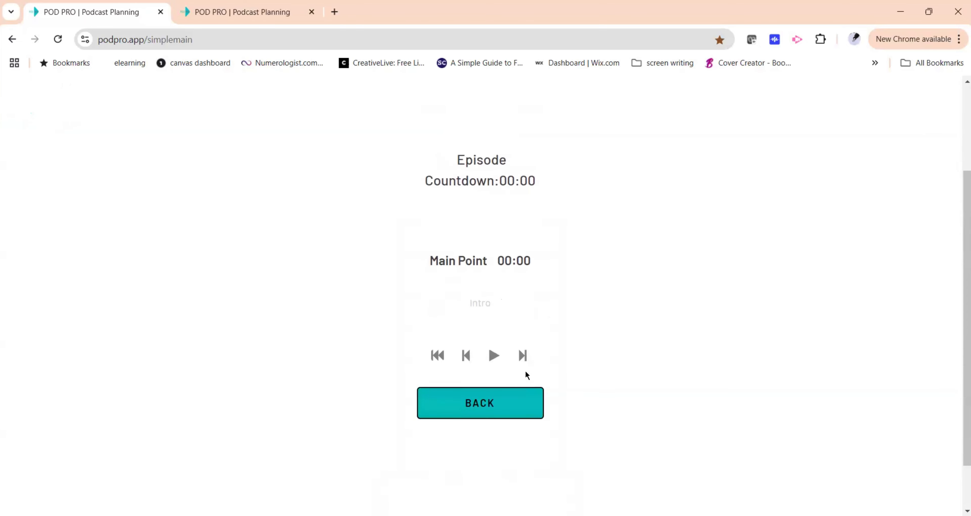
Start the episode countdown timer and pause it.
{"action": "left_click", "coordinate": [492, 357]}
{"action": "scroll", "coordinate": [654, 320], "scroll_direction": "up", "scroll_amount": 2}
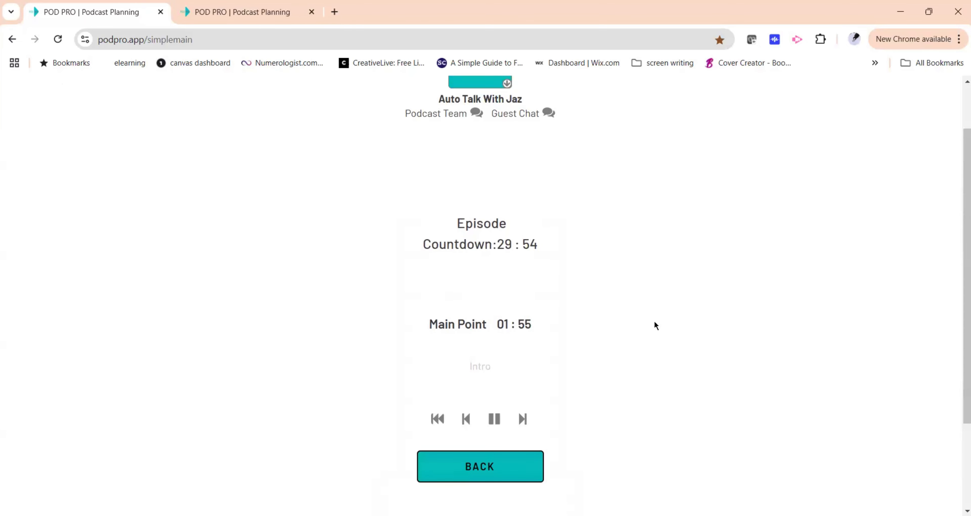
{"action": "left_click", "coordinate": [497, 420]}
{"action": "scroll", "coordinate": [596, 385], "scroll_direction": "down", "scroll_amount": 3}
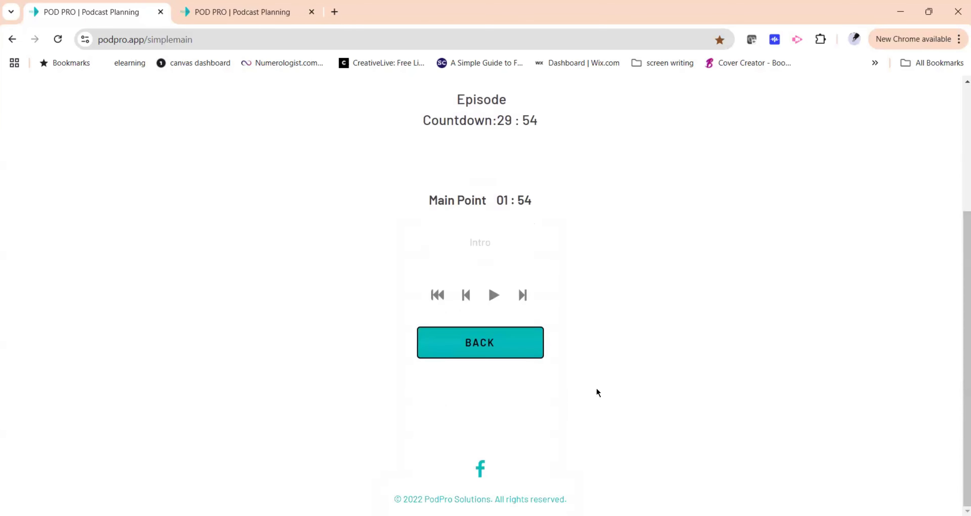
{"action": "scroll", "coordinate": [595, 387], "scroll_direction": "up", "scroll_amount": 5}
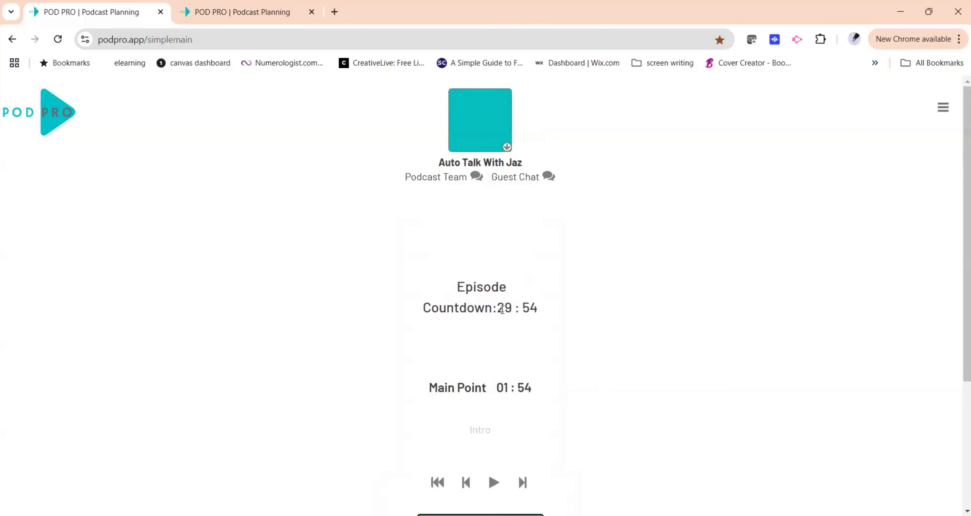
Return to the episode page and edit the outline so Intro comes before Main Point, then save it.
{"action": "scroll", "coordinate": [499, 347], "scroll_direction": "down", "scroll_amount": 5}
{"action": "left_click", "coordinate": [493, 355]}
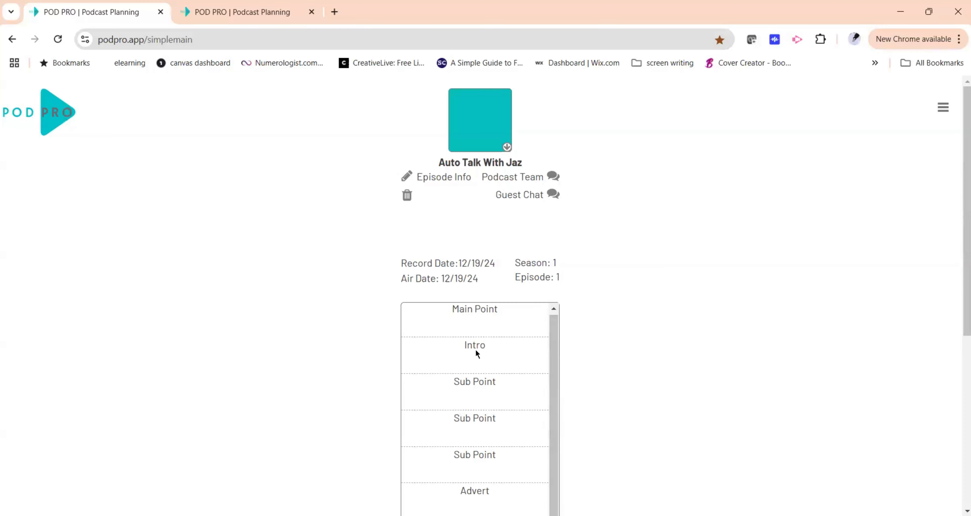
{"action": "scroll", "coordinate": [591, 300], "scroll_direction": "down", "scroll_amount": 5}
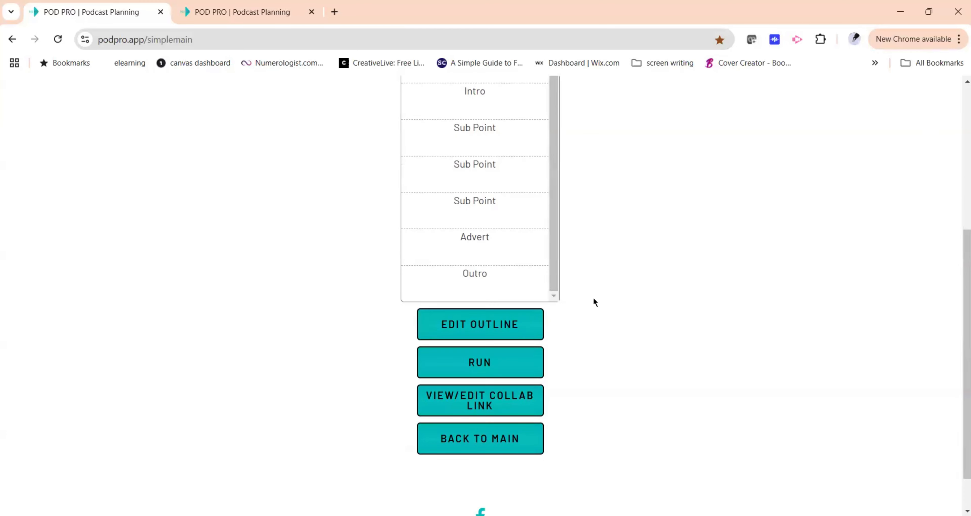
{"action": "left_click", "coordinate": [509, 327]}
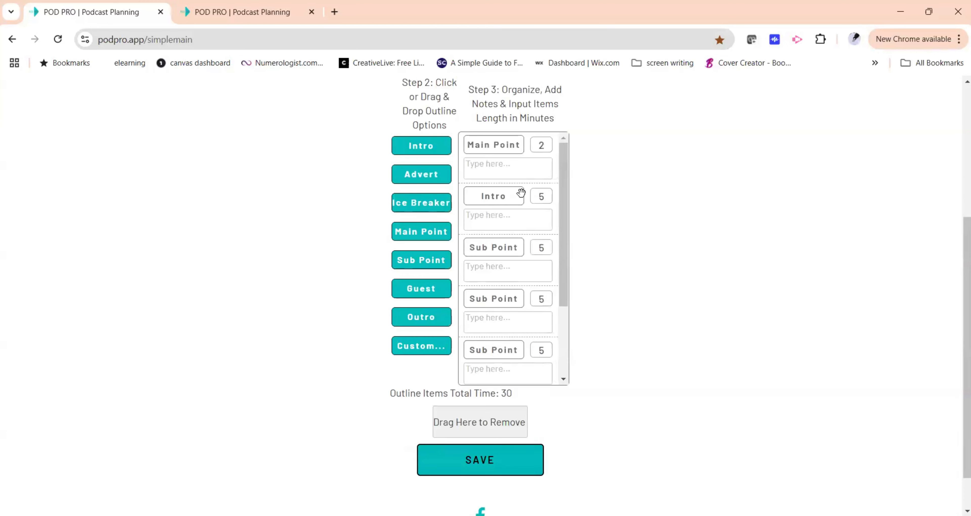
{"action": "left_click_drag", "start_coordinate": [495, 147], "coordinate": [499, 200]}
{"action": "scroll", "coordinate": [539, 407], "scroll_direction": "down", "scroll_amount": 1}
{"action": "left_click", "coordinate": [514, 412]}
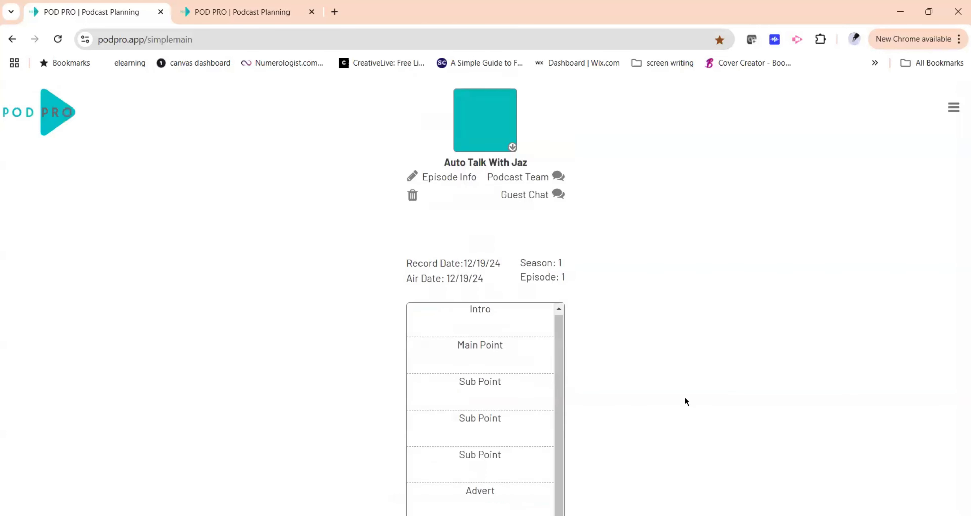
Reopen the episode run timer and close its welcome message.
{"action": "left_click", "coordinate": [625, 158]}
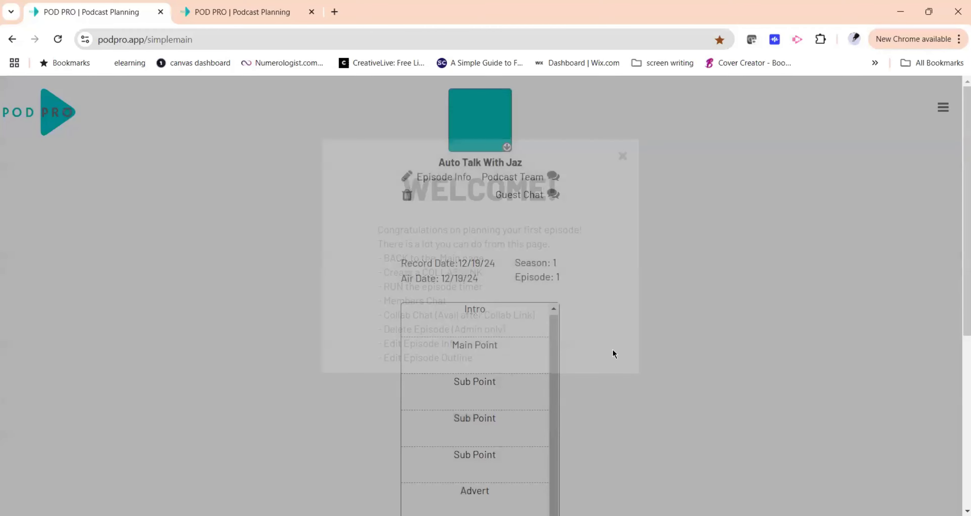
{"action": "scroll", "coordinate": [603, 347], "scroll_direction": "down", "scroll_amount": 6}
{"action": "left_click", "coordinate": [506, 361]}
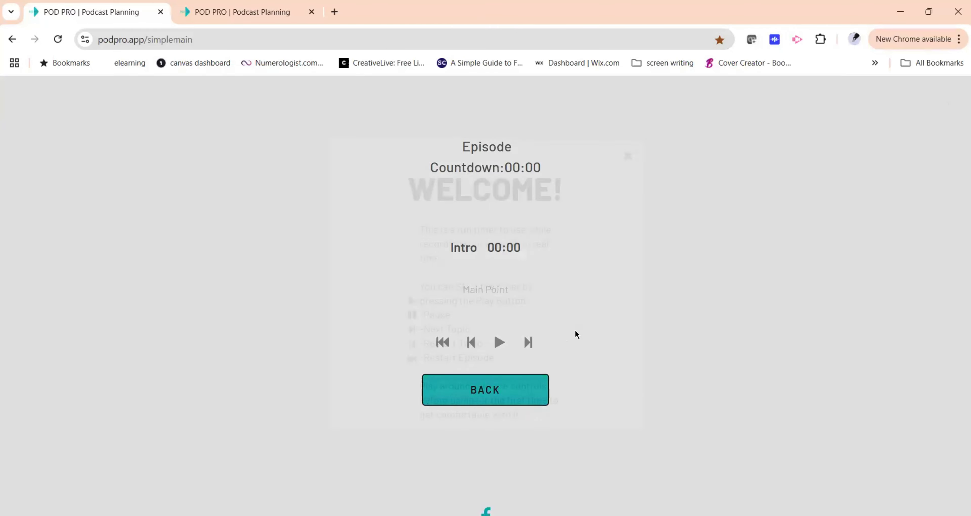
{"action": "left_click", "coordinate": [628, 156]}
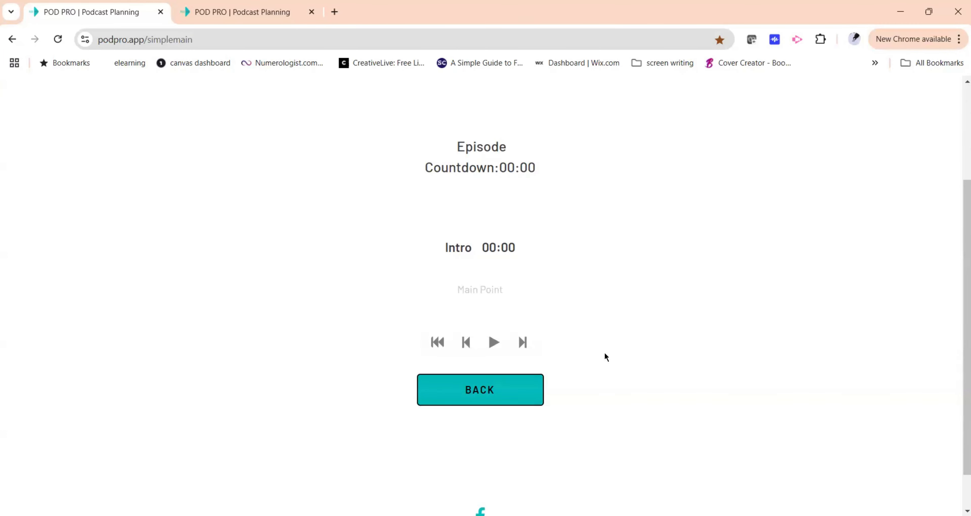
Start the countdown, skip forward through every outline segment to the end, and pause the timer.
{"action": "scroll", "coordinate": [605, 249], "scroll_direction": "up", "scroll_amount": 2}
{"action": "scroll", "coordinate": [653, 276], "scroll_direction": "down", "scroll_amount": 1}
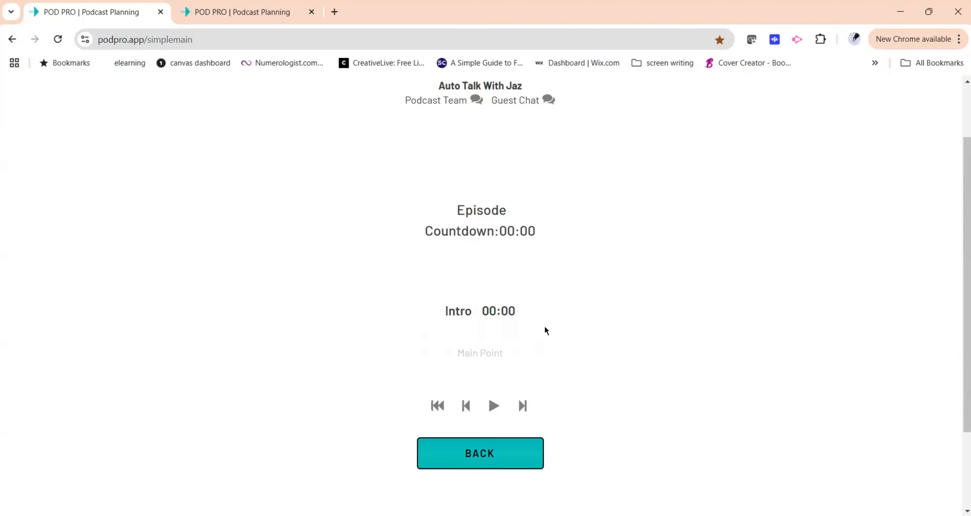
{"action": "left_click", "coordinate": [494, 406]}
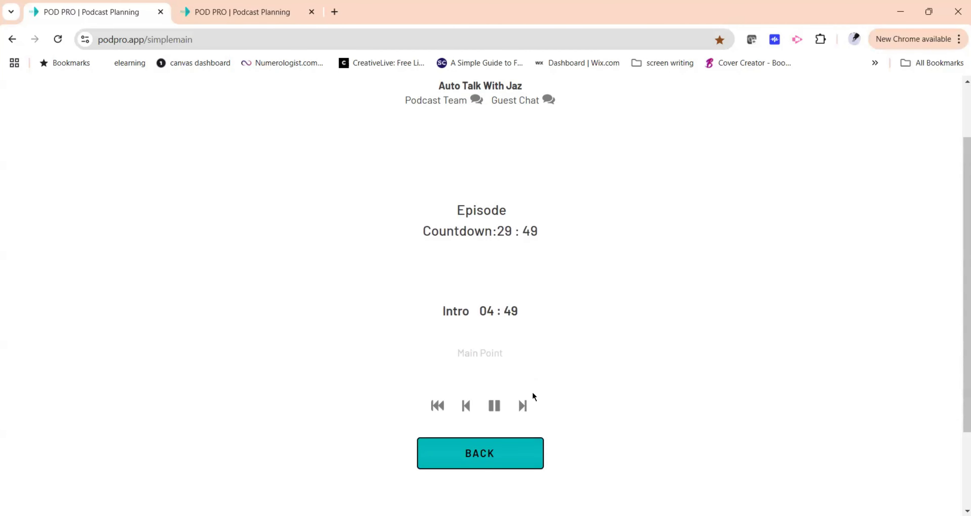
{"action": "left_click", "coordinate": [522, 407]}
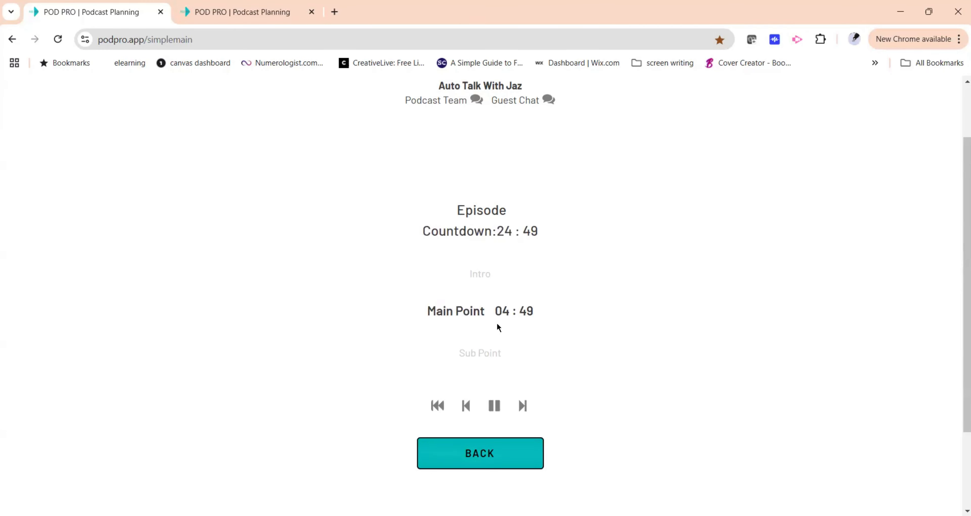
{"action": "left_click", "coordinate": [522, 408]}
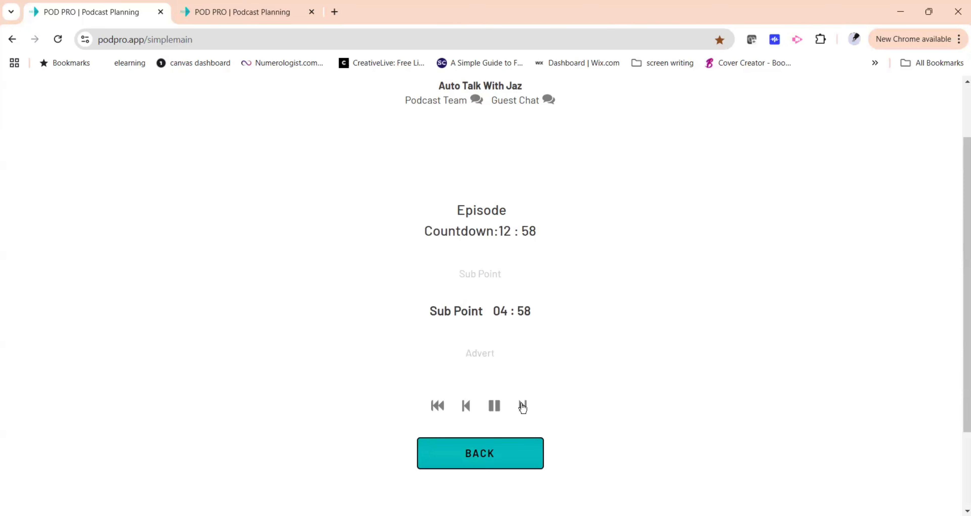
{"action": "left_click", "coordinate": [522, 406]}
{"action": "left_click", "coordinate": [522, 406]}
{"action": "left_click", "coordinate": [522, 406]}
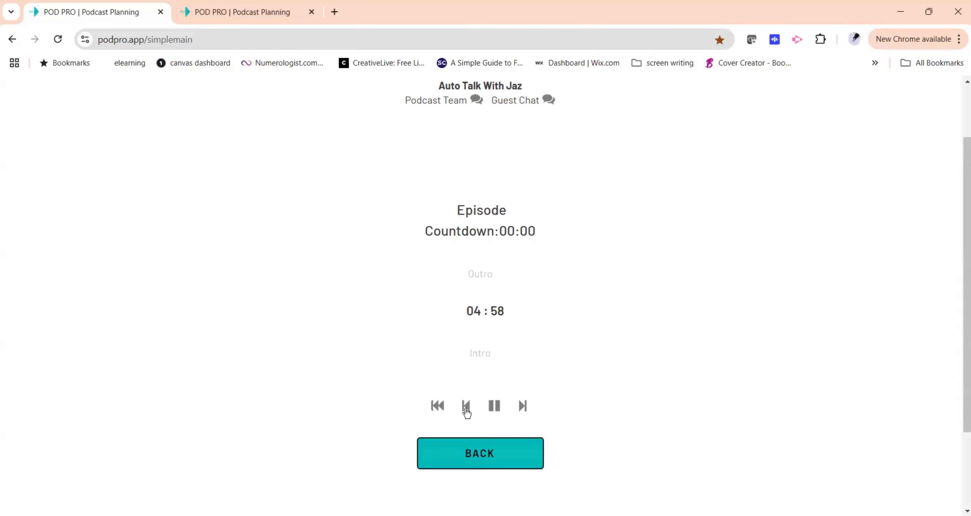
{"action": "left_click", "coordinate": [494, 406]}
Go back to the episode page and review the collab link settings before closing the dialog.
{"action": "scroll", "coordinate": [580, 363], "scroll_direction": "down", "scroll_amount": 3}
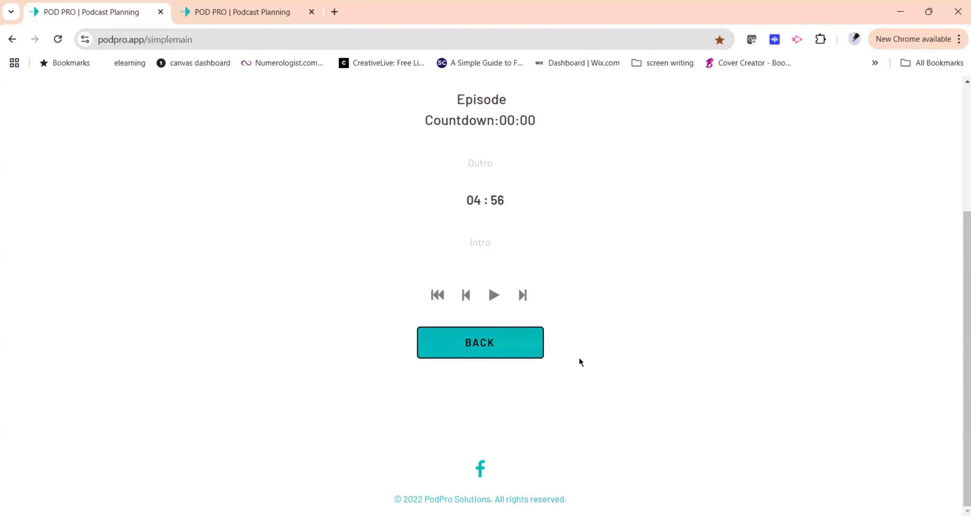
{"action": "left_click", "coordinate": [525, 352]}
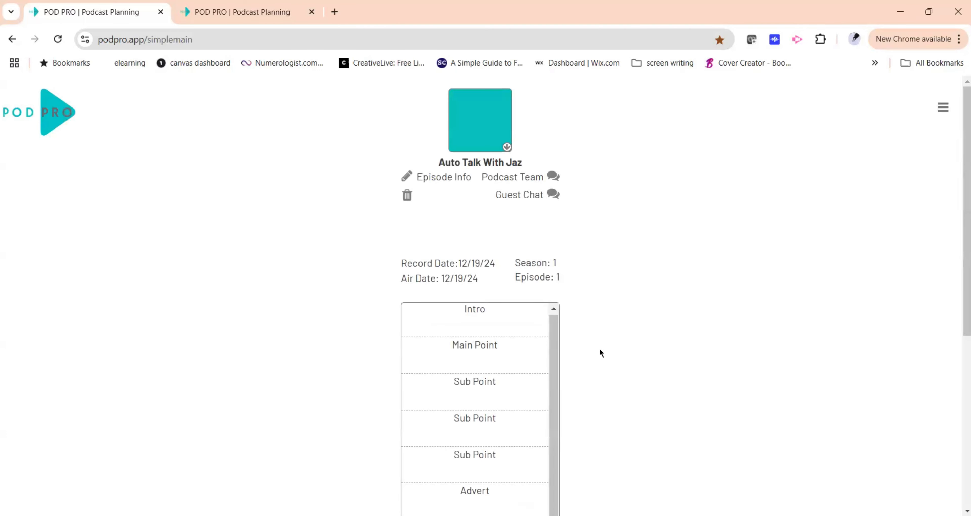
{"action": "scroll", "coordinate": [601, 353], "scroll_direction": "down", "scroll_amount": 8}
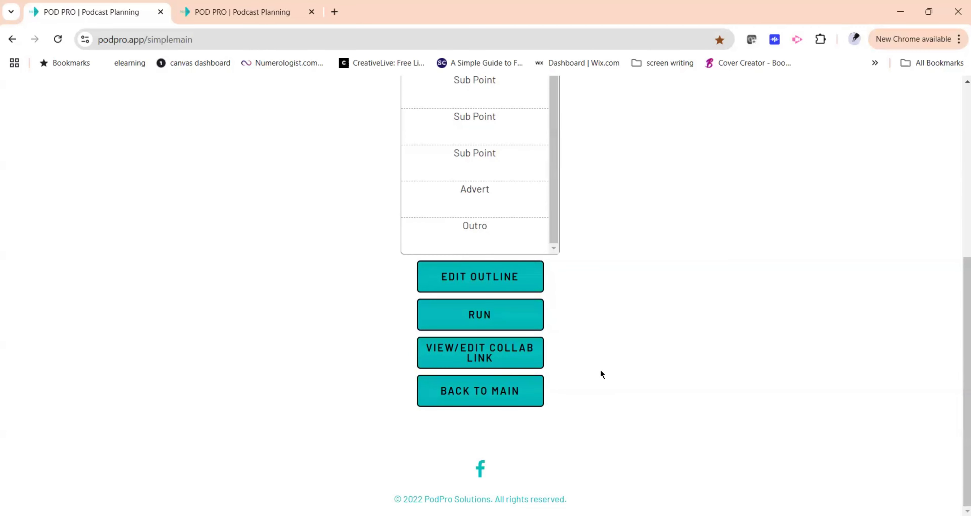
{"action": "scroll", "coordinate": [616, 329], "scroll_direction": "up", "scroll_amount": 7}
{"action": "scroll", "coordinate": [615, 329], "scroll_direction": "down", "scroll_amount": 7}
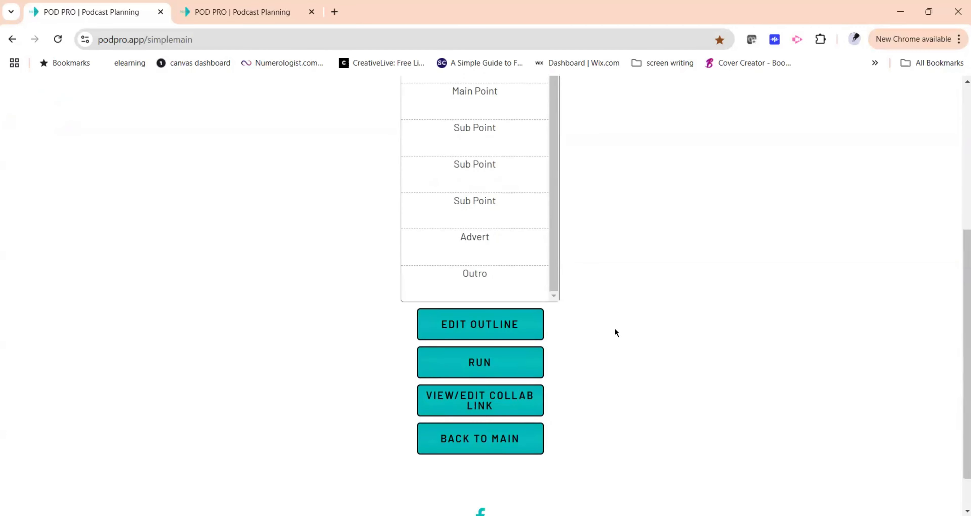
{"action": "left_click", "coordinate": [505, 407]}
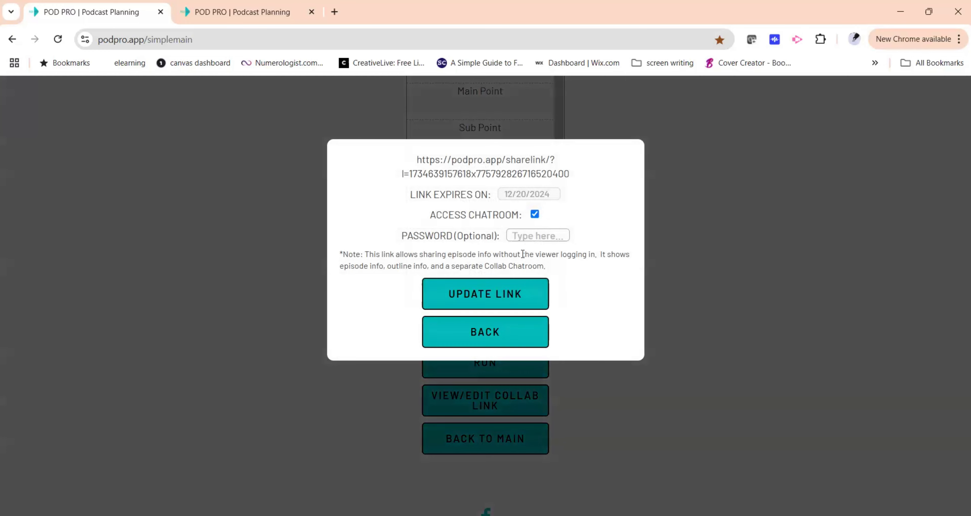
{"action": "left_click", "coordinate": [541, 341]}
Return to the main page and open the Collab Tracker.
{"action": "scroll", "coordinate": [594, 369], "scroll_direction": "down", "scroll_amount": 1}
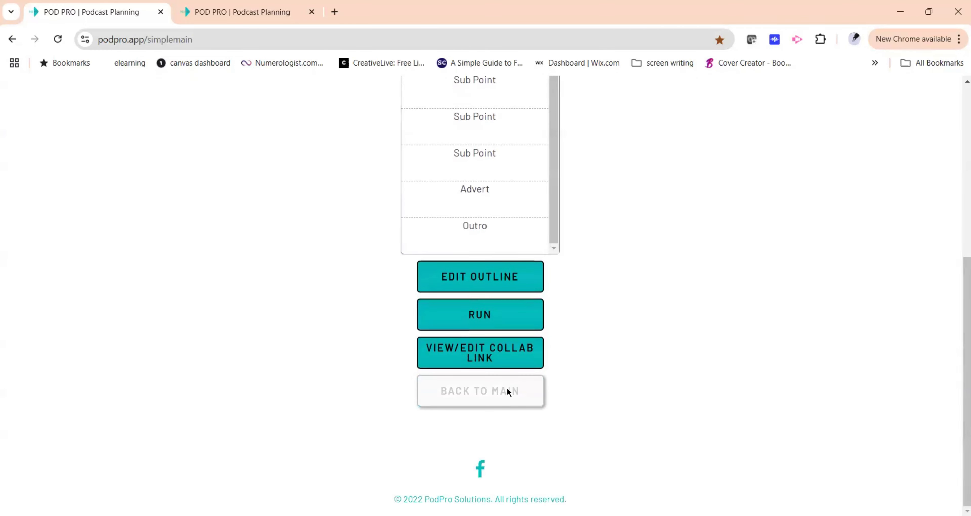
{"action": "left_click", "coordinate": [507, 388]}
{"action": "scroll", "coordinate": [623, 350], "scroll_direction": "up", "scroll_amount": 3}
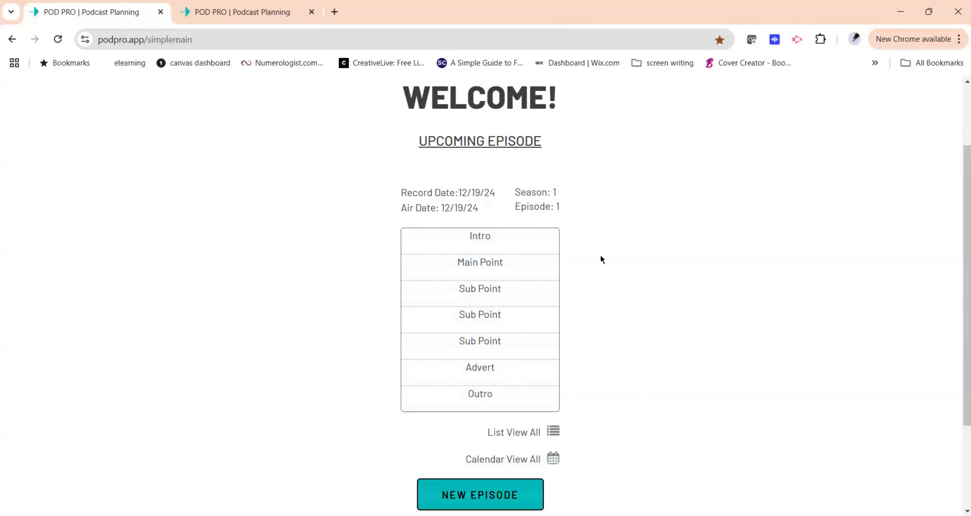
{"action": "scroll", "coordinate": [601, 259], "scroll_direction": "up", "scroll_amount": 2}
{"action": "scroll", "coordinate": [600, 260], "scroll_direction": "down", "scroll_amount": 3}
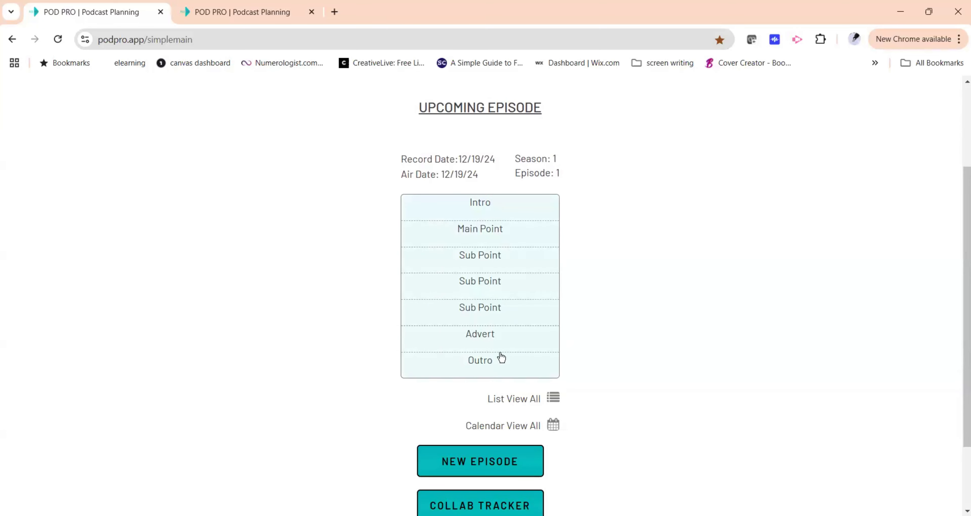
{"action": "scroll", "coordinate": [618, 325], "scroll_direction": "down", "scroll_amount": 2}
{"action": "left_click", "coordinate": [520, 408]}
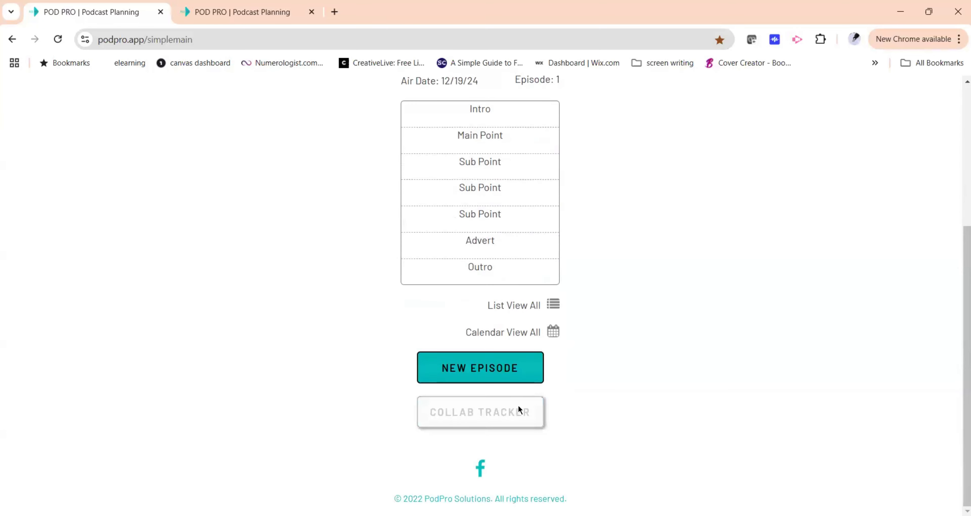
Add a new contact card to the Going to Contact column.
{"action": "scroll", "coordinate": [634, 324], "scroll_direction": "down", "scroll_amount": 3}
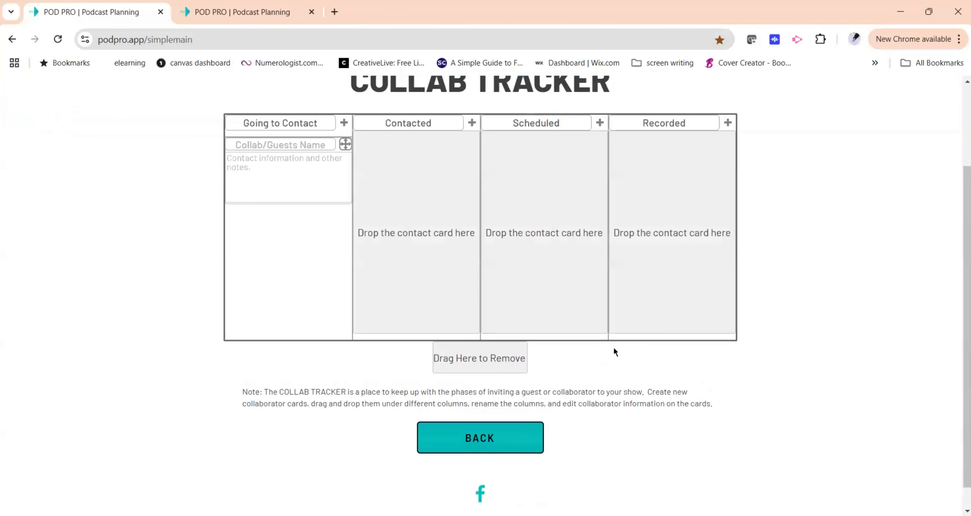
{"action": "left_click", "coordinate": [288, 145]}
{"action": "left_click", "coordinate": [344, 125]}
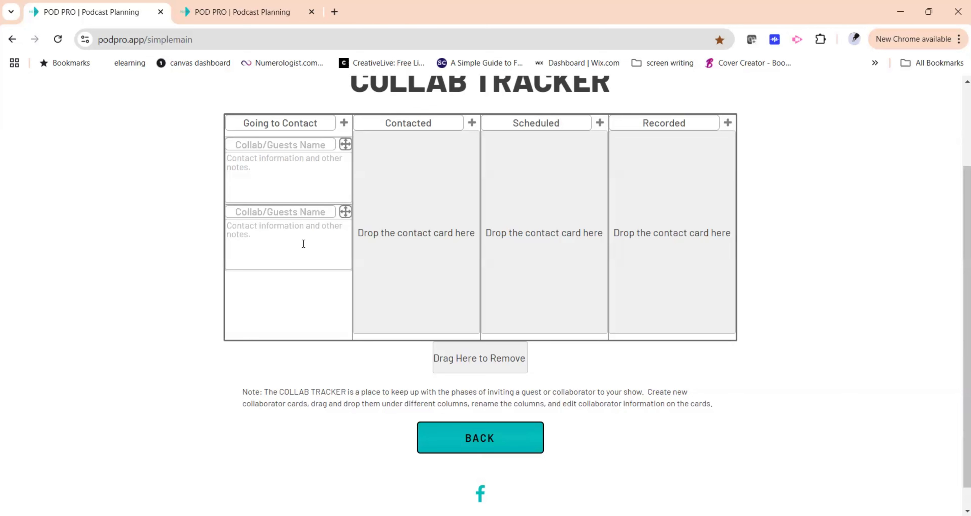
Move a contact card across the Contacted, Scheduled and Recorded columns.
{"action": "left_click_drag", "start_coordinate": [345, 144], "coordinate": [464, 140]}
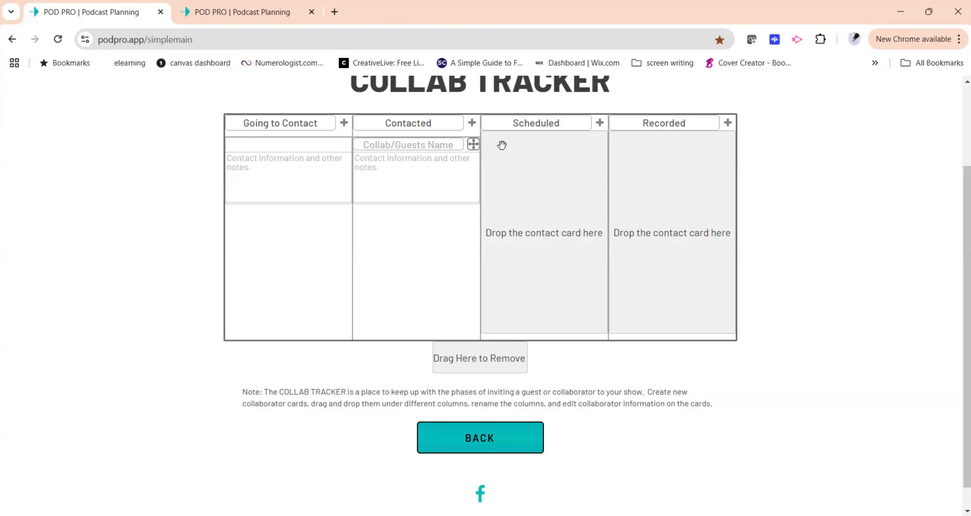
{"action": "left_click_drag", "start_coordinate": [473, 143], "coordinate": [601, 144]}
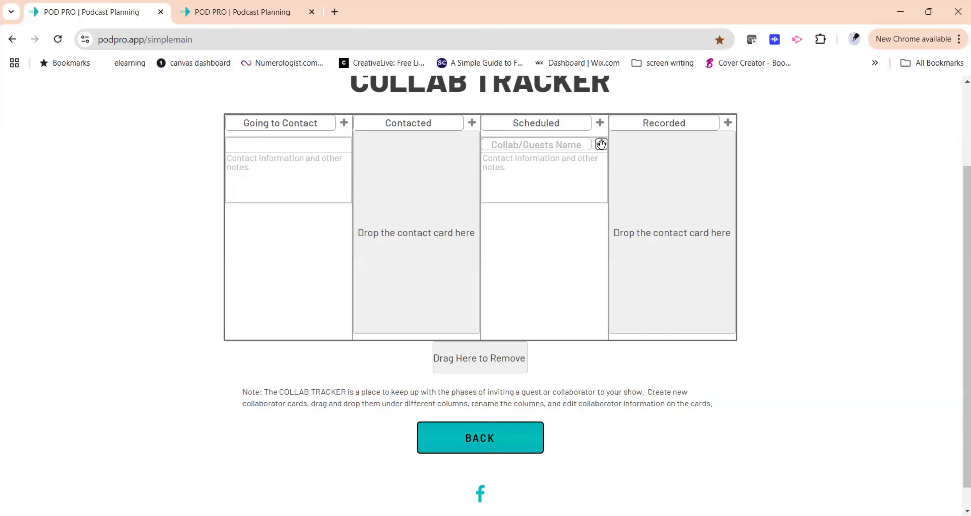
{"action": "left_click_drag", "start_coordinate": [601, 144], "coordinate": [730, 144]}
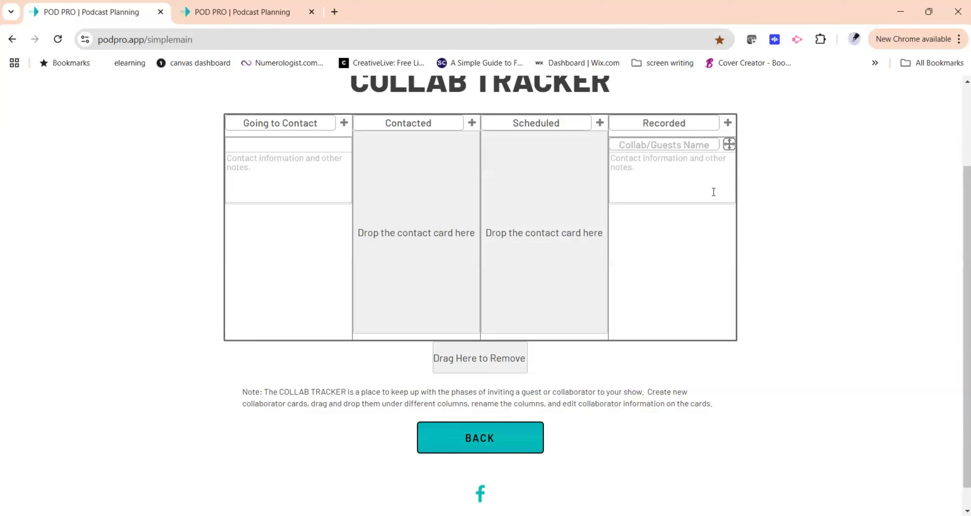
Add two more contact cards to the Recorded column and leave the Collab Tracker.
{"action": "scroll", "coordinate": [641, 324], "scroll_direction": "down", "scroll_amount": 1}
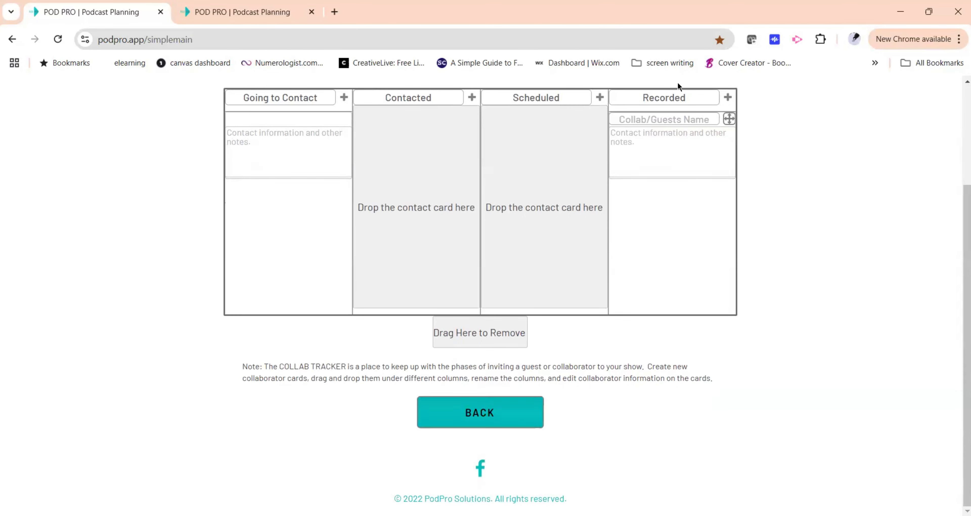
{"action": "left_click", "coordinate": [728, 98]}
{"action": "left_click", "coordinate": [728, 99]}
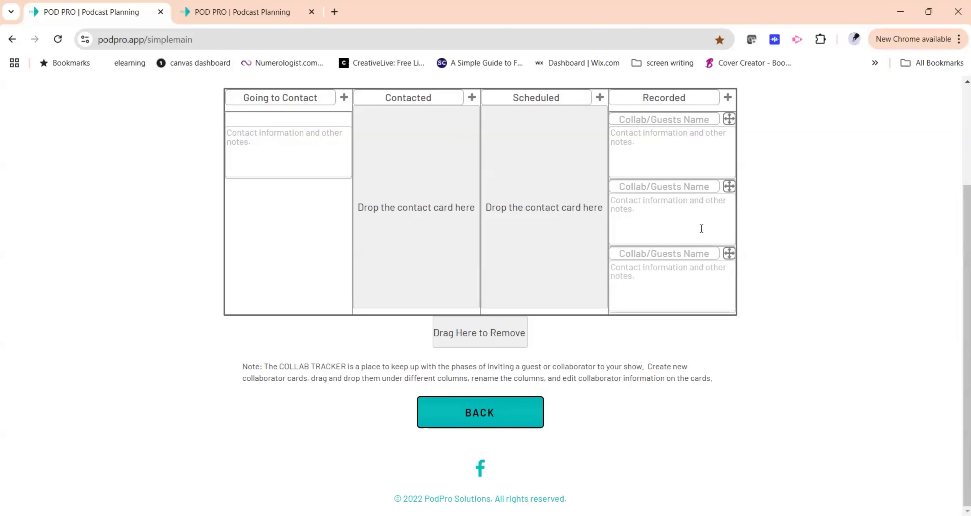
{"action": "left_click", "coordinate": [672, 132]}
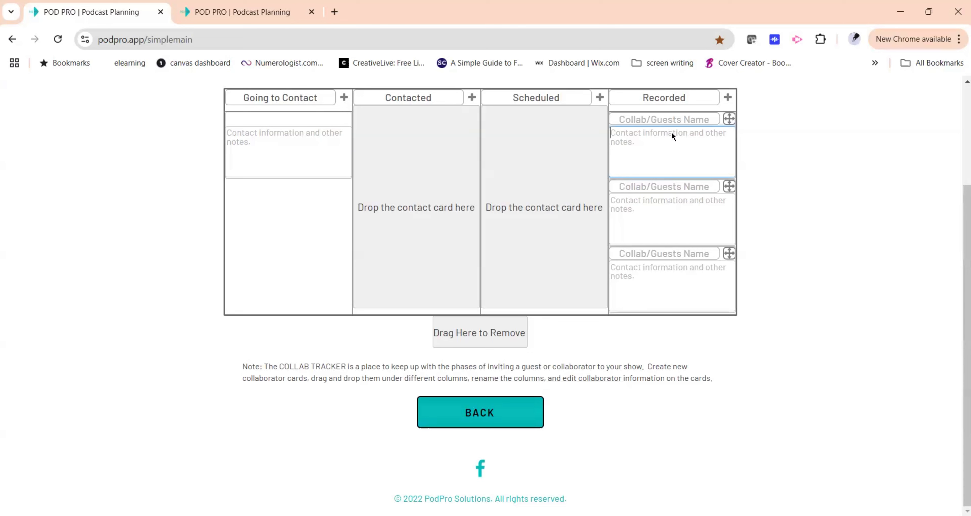
{"action": "left_click", "coordinate": [490, 414]}
Open the podcast Settings page from the menu and look over its name, logo and members.
{"action": "scroll", "coordinate": [756, 345], "scroll_direction": "up", "scroll_amount": 3}
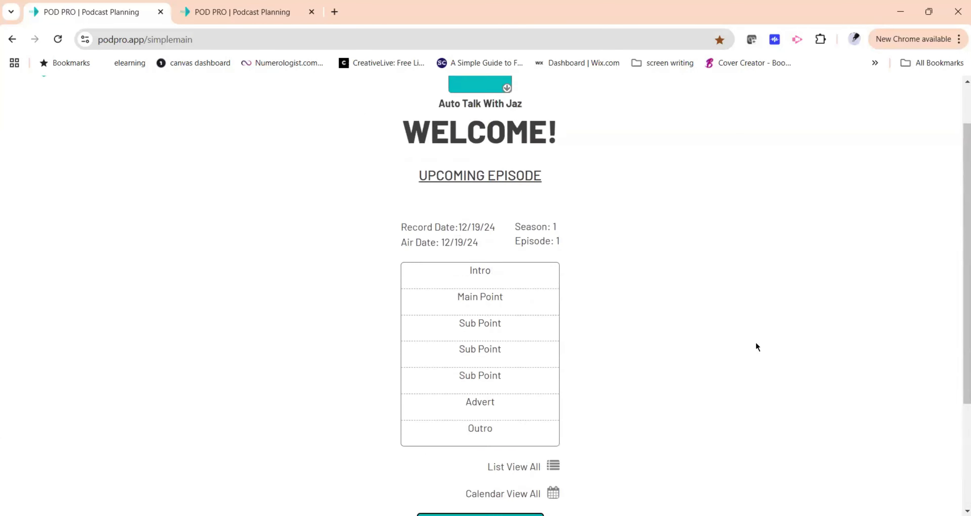
{"action": "scroll", "coordinate": [755, 343], "scroll_direction": "up", "scroll_amount": 2}
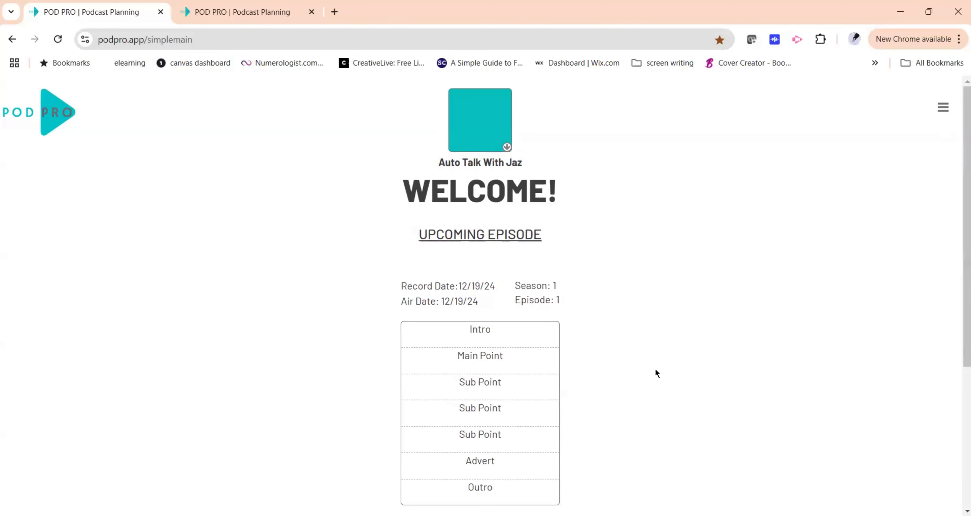
{"action": "scroll", "coordinate": [657, 368], "scroll_direction": "down", "scroll_amount": 5}
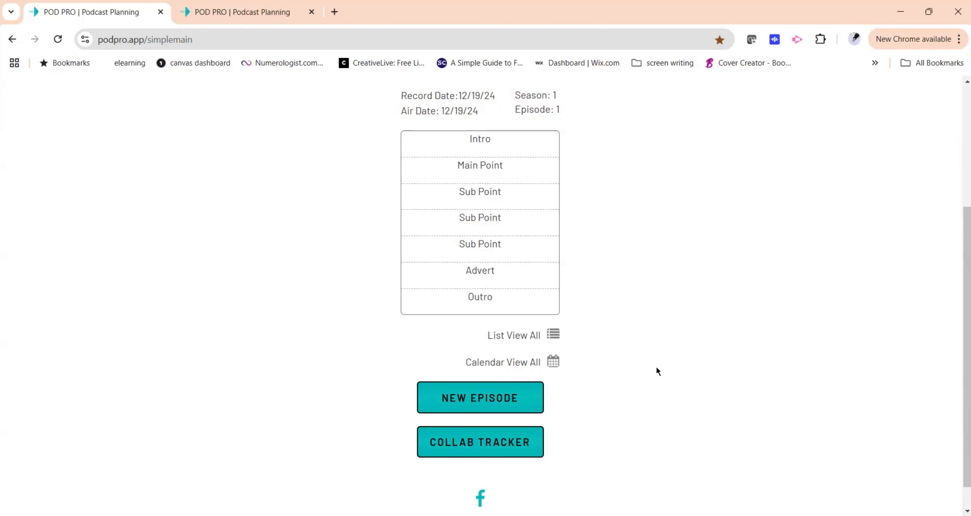
{"action": "scroll", "coordinate": [656, 368], "scroll_direction": "up", "scroll_amount": 5}
{"action": "left_click", "coordinate": [945, 110]}
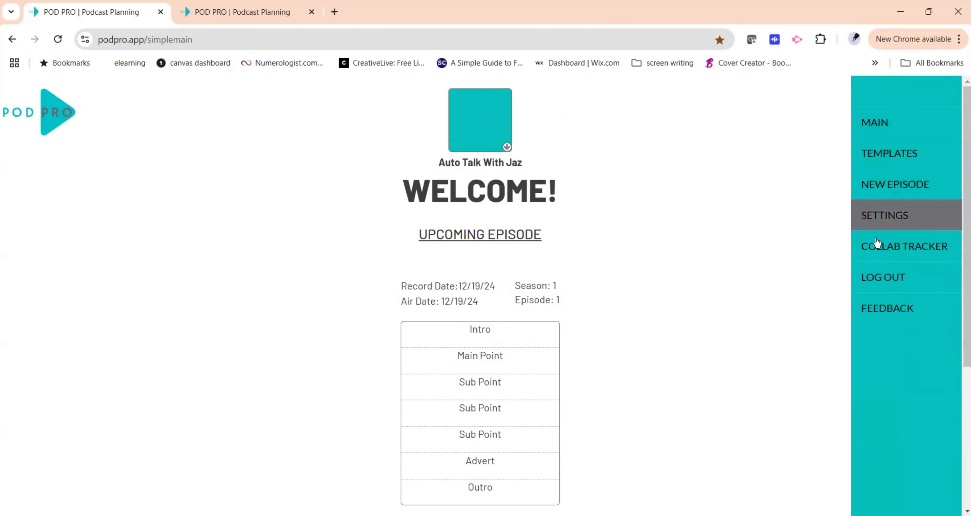
{"action": "left_click", "coordinate": [880, 221]}
{"action": "scroll", "coordinate": [638, 336], "scroll_direction": "down", "scroll_amount": 3}
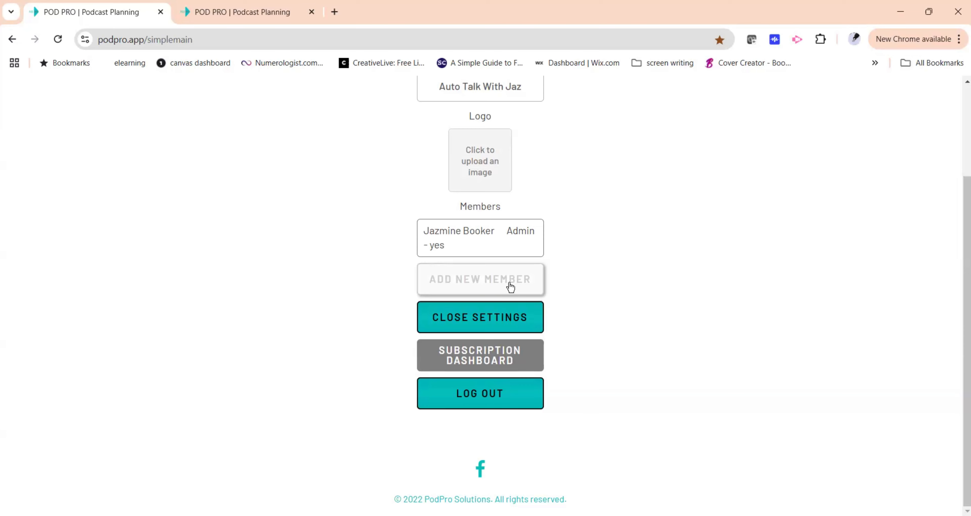
{"action": "scroll", "coordinate": [630, 263], "scroll_direction": "up", "scroll_amount": 3}
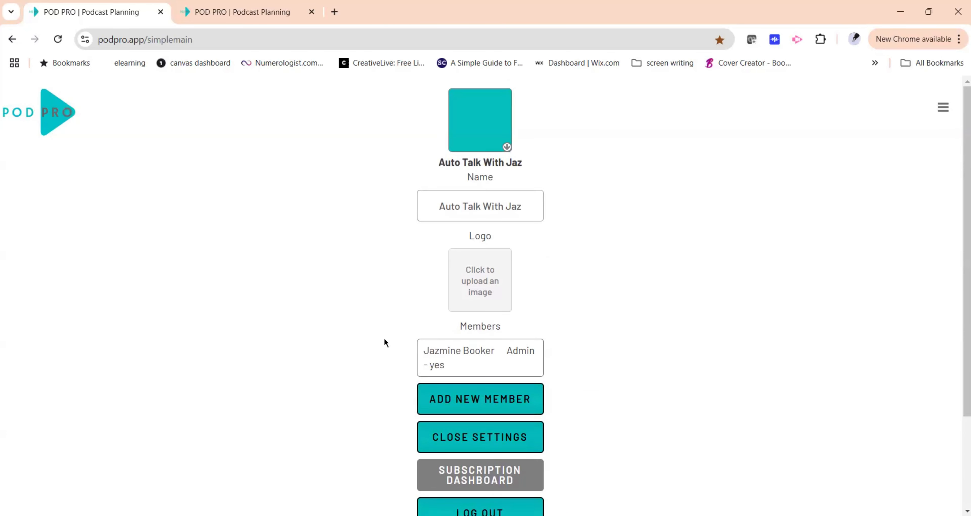
{"action": "scroll", "coordinate": [528, 338], "scroll_direction": "down", "scroll_amount": 2}
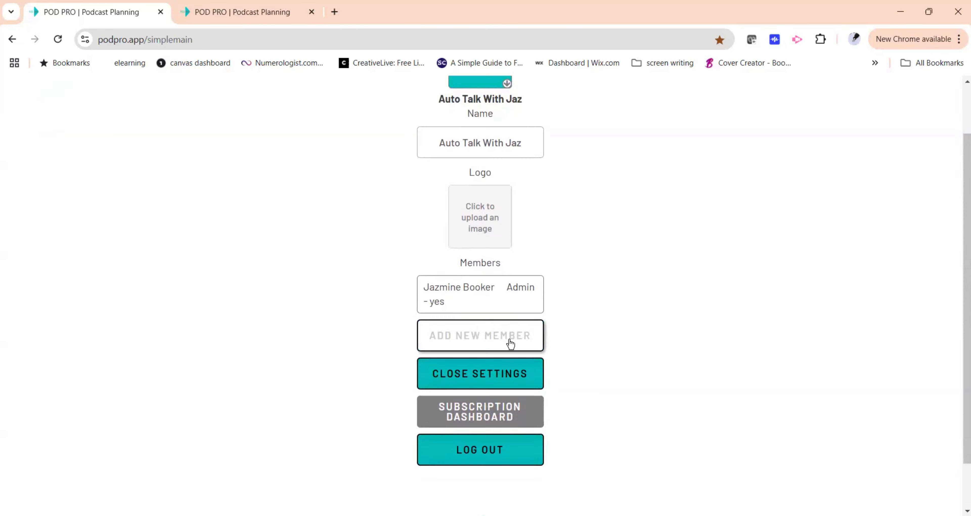
{"action": "left_click", "coordinate": [527, 334]}
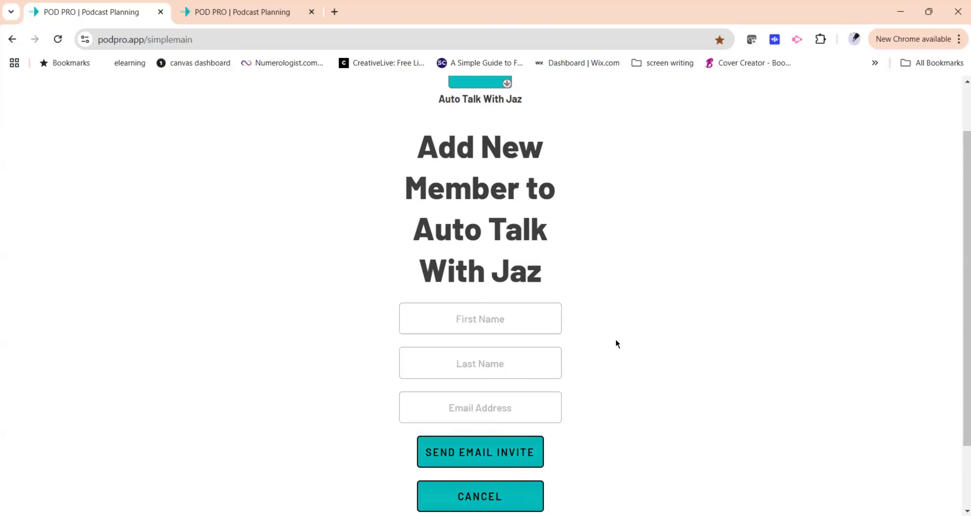
{"action": "scroll", "coordinate": [614, 355], "scroll_direction": "down", "scroll_amount": 2}
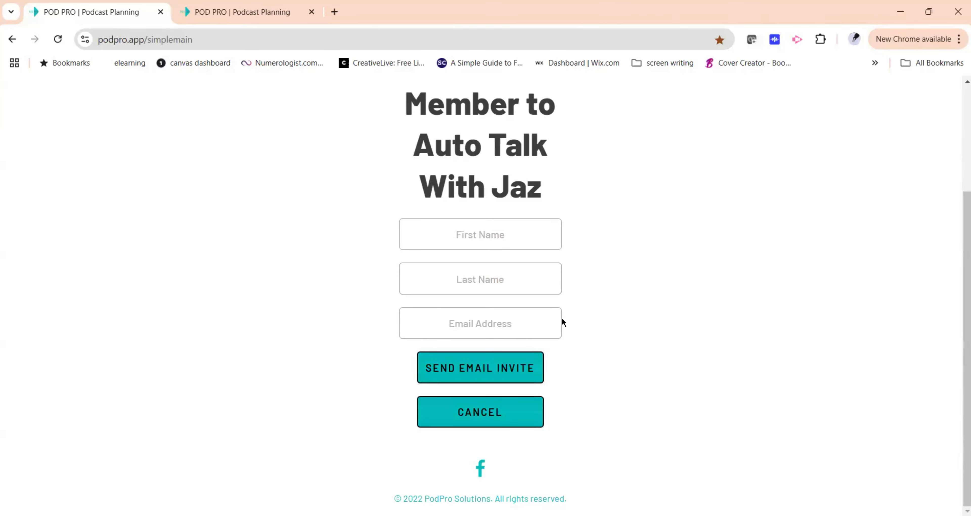
{"action": "left_click", "coordinate": [534, 405]}
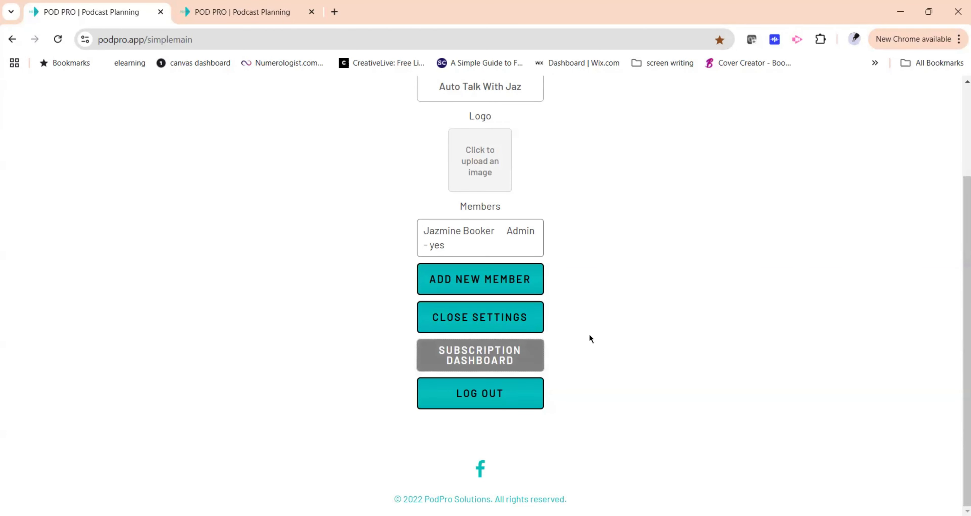
Upload the image 8ac53cef32835c25a9a101def2700316 as the Auto Talk With Jaz podcast logo.
{"action": "scroll", "coordinate": [590, 335], "scroll_direction": "up", "scroll_amount": 3}
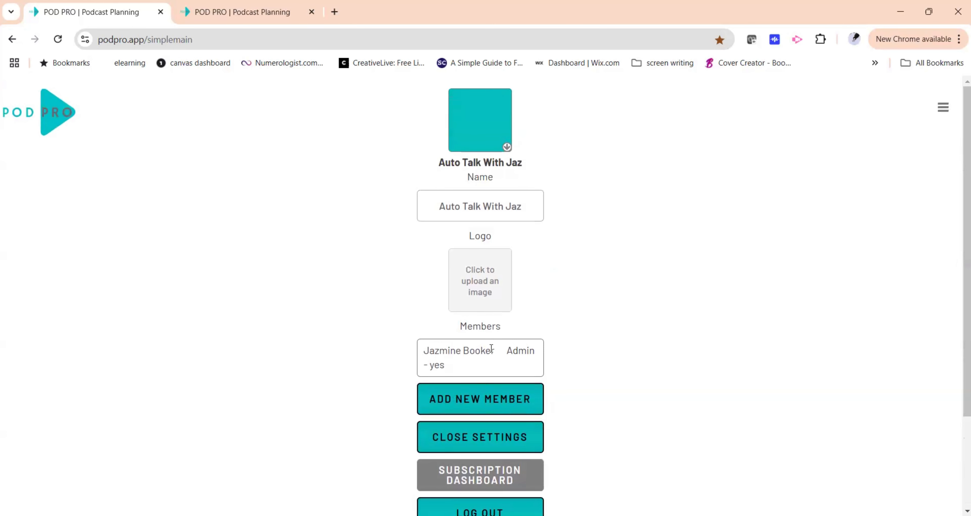
{"action": "left_click", "coordinate": [498, 289]}
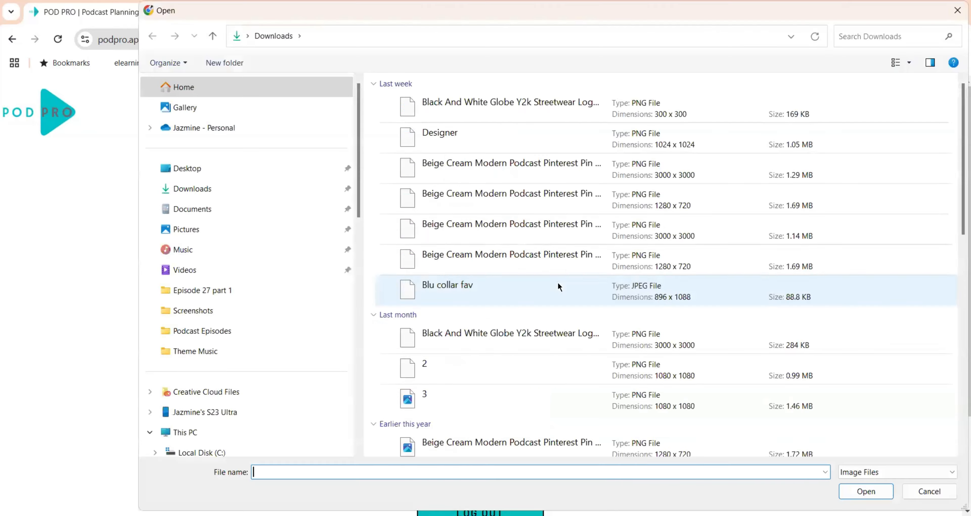
{"action": "scroll", "coordinate": [559, 284], "scroll_direction": "up", "scroll_amount": 3}
{"action": "scroll", "coordinate": [520, 286], "scroll_direction": "down", "scroll_amount": 10}
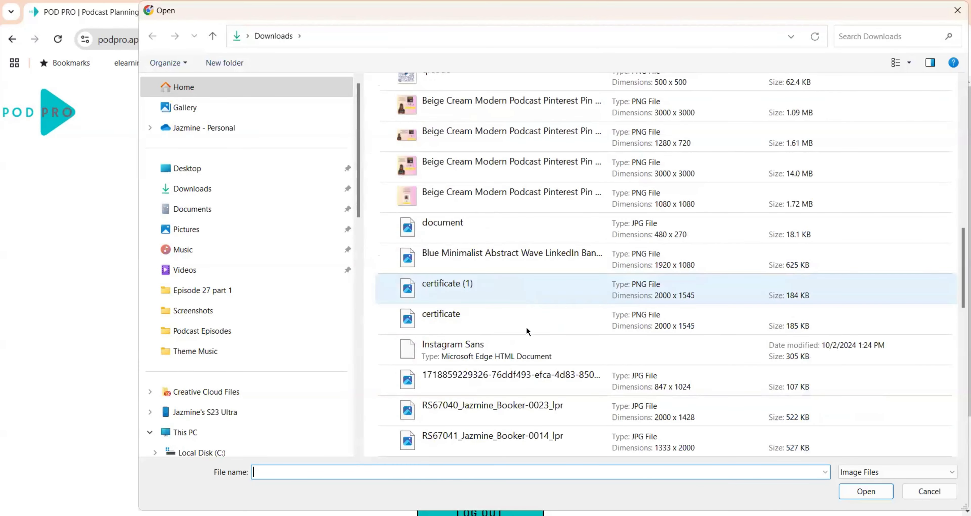
{"action": "scroll", "coordinate": [527, 328], "scroll_direction": "down", "scroll_amount": 5}
{"action": "scroll", "coordinate": [527, 328], "scroll_direction": "up", "scroll_amount": 3}
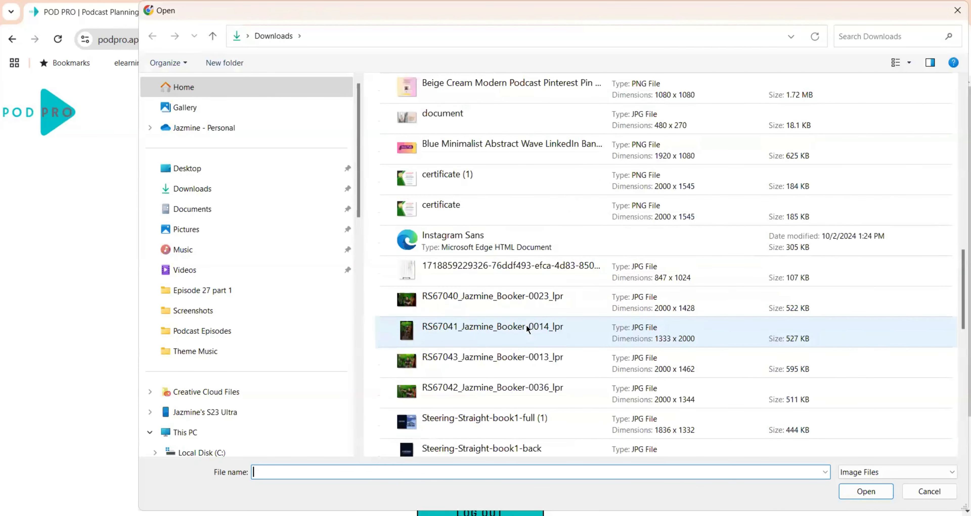
{"action": "scroll", "coordinate": [527, 328], "scroll_direction": "up", "scroll_amount": 1}
{"action": "scroll", "coordinate": [528, 328], "scroll_direction": "down", "scroll_amount": 5}
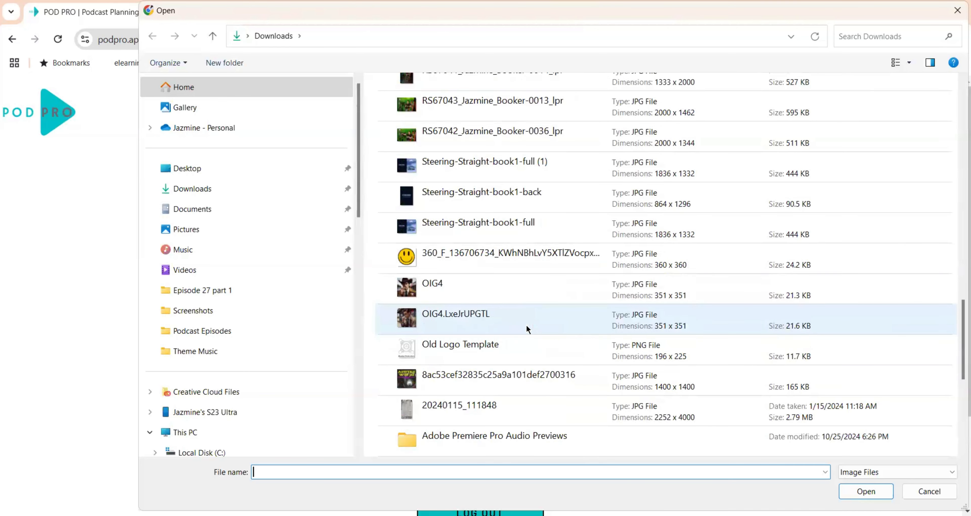
{"action": "left_click", "coordinate": [509, 285]}
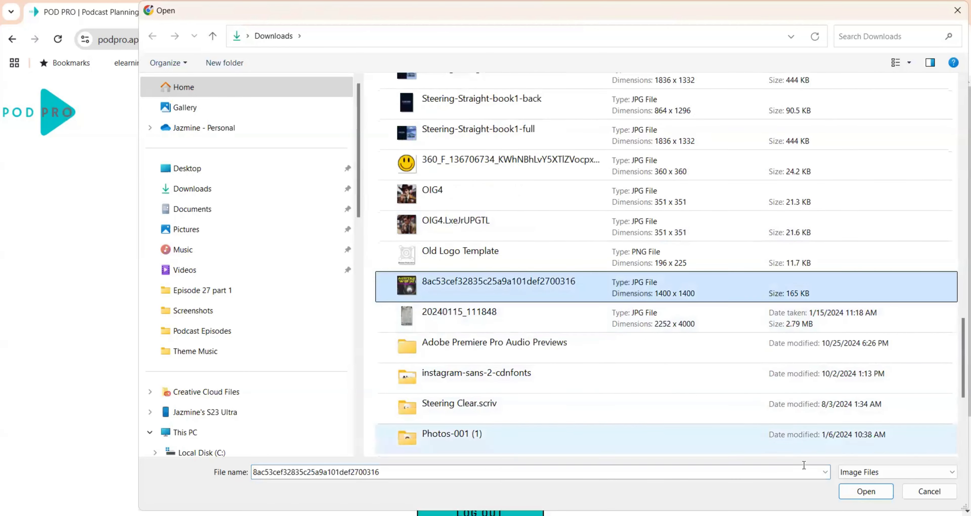
{"action": "left_click", "coordinate": [846, 493]}
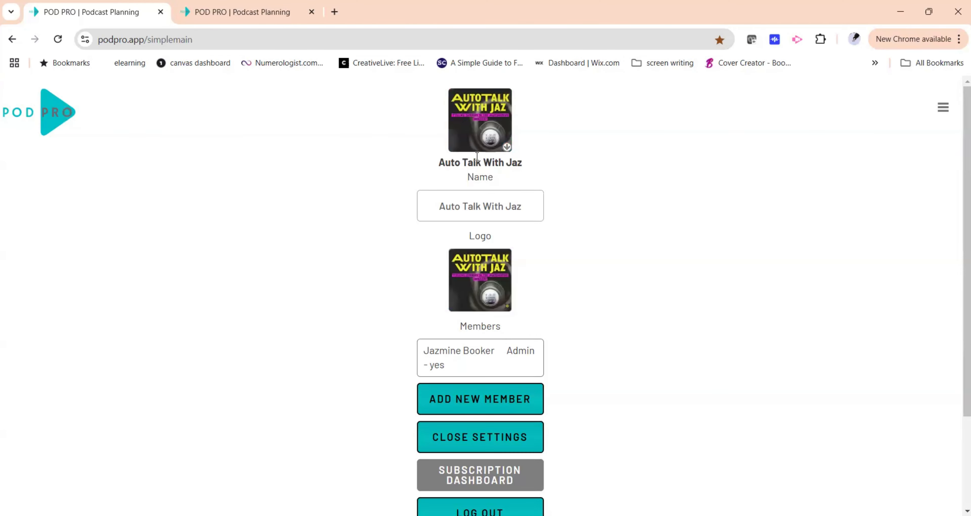
Switch to the Killer Lyrics podcast and upload Killer Lyrics Logo (1) as its logo.
{"action": "left_click", "coordinate": [482, 123]}
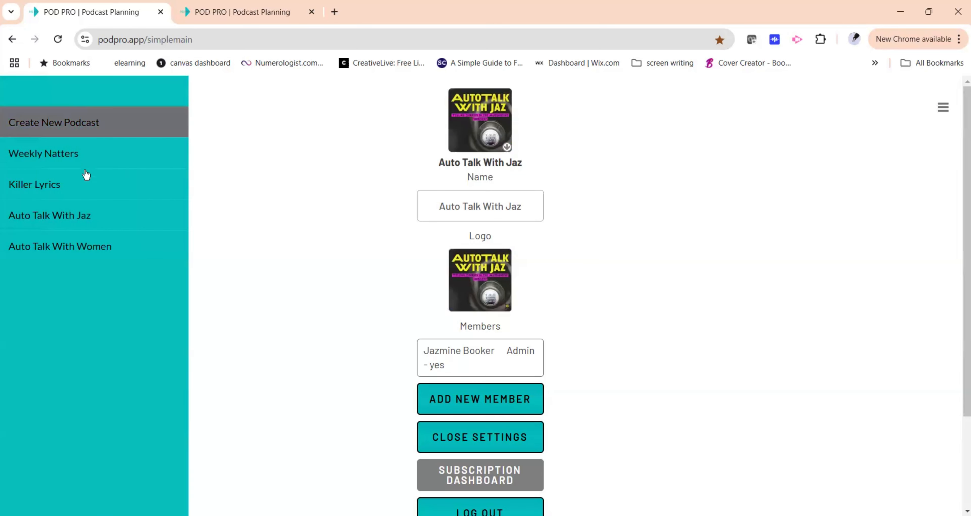
{"action": "left_click", "coordinate": [84, 181]}
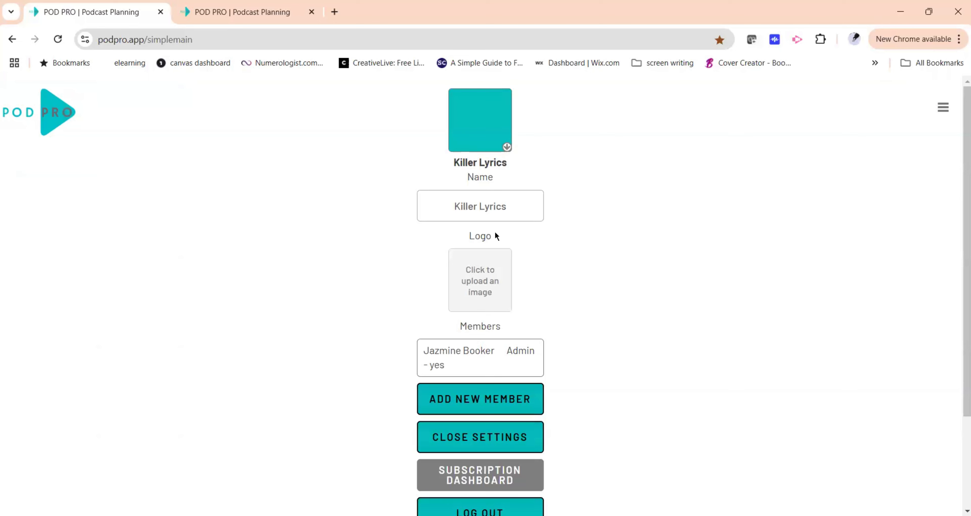
{"action": "left_click", "coordinate": [499, 268]}
{"action": "left_click", "coordinate": [467, 200]}
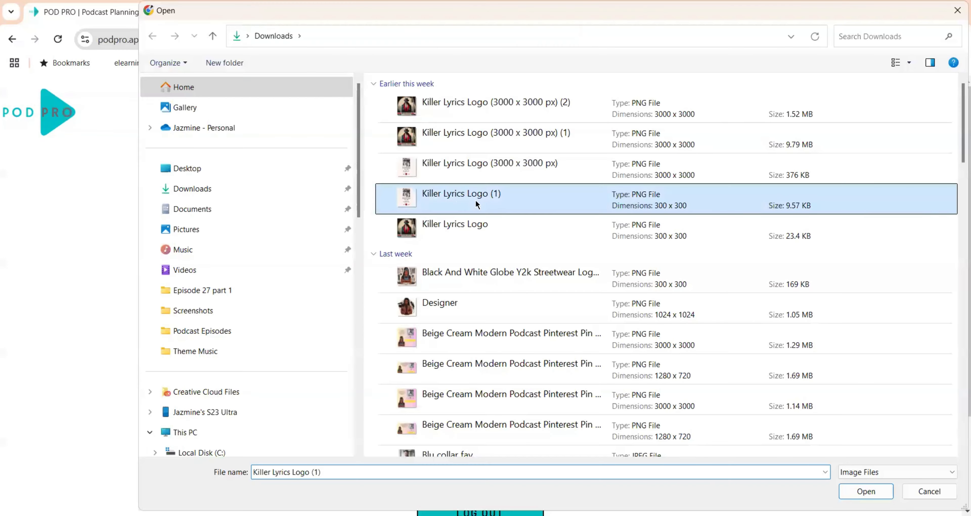
{"action": "scroll", "coordinate": [448, 219], "scroll_direction": "down", "scroll_amount": 2}
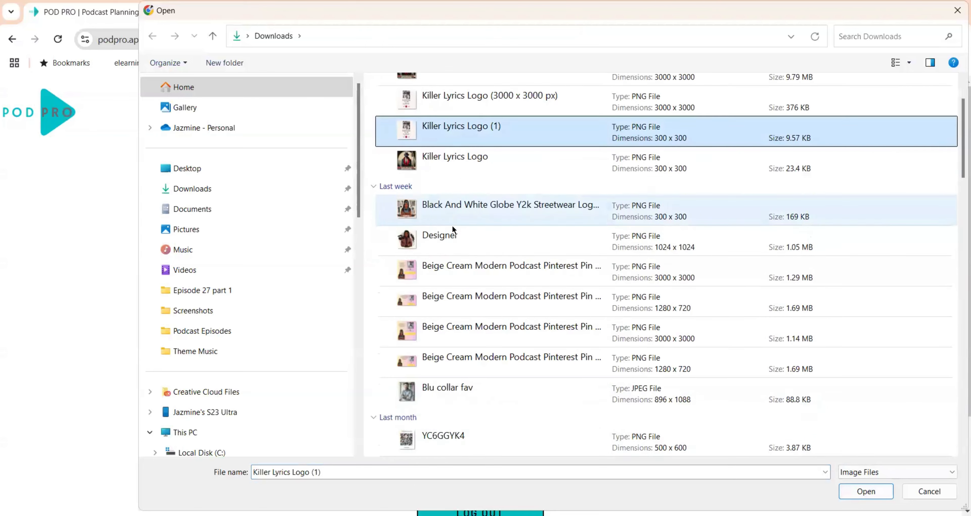
{"action": "scroll", "coordinate": [453, 229], "scroll_direction": "up", "scroll_amount": 2}
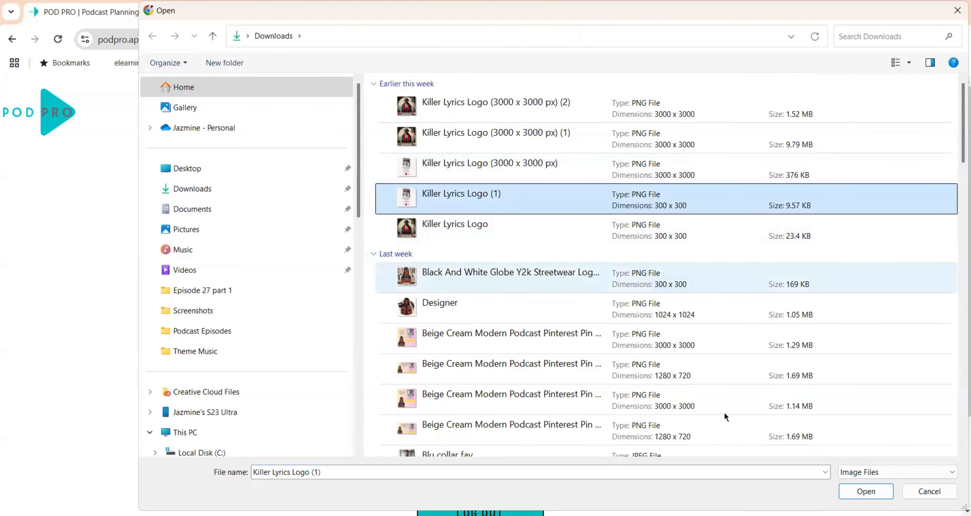
{"action": "left_click", "coordinate": [842, 494]}
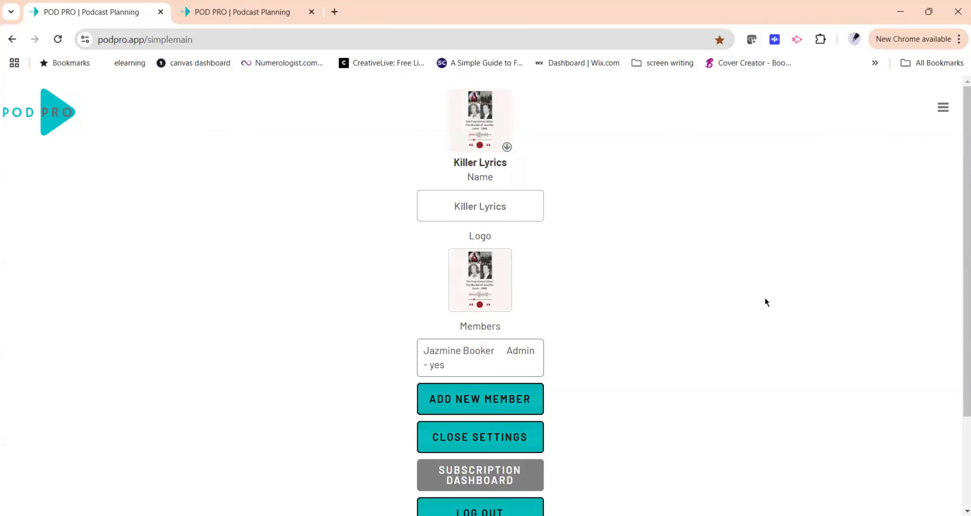
{"action": "left_click", "coordinate": [945, 113]}
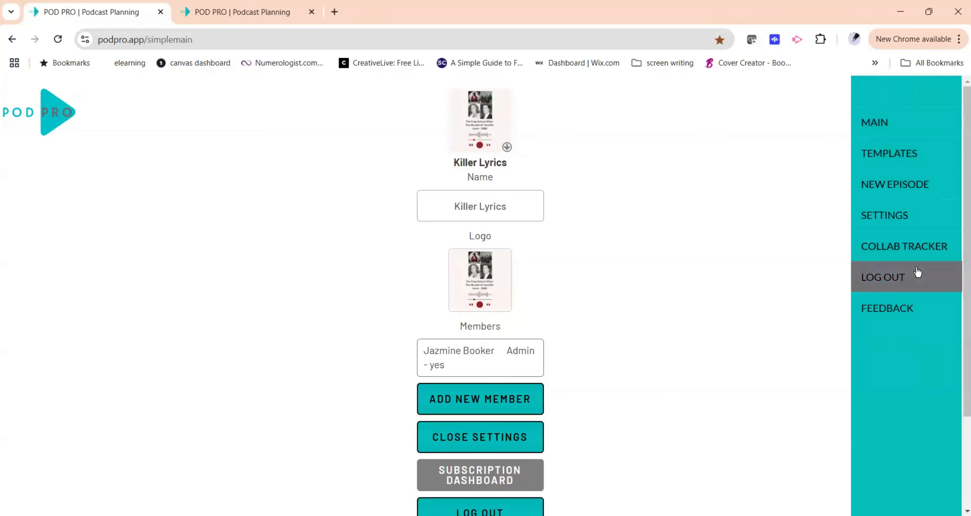
{"action": "left_click", "coordinate": [885, 154]}
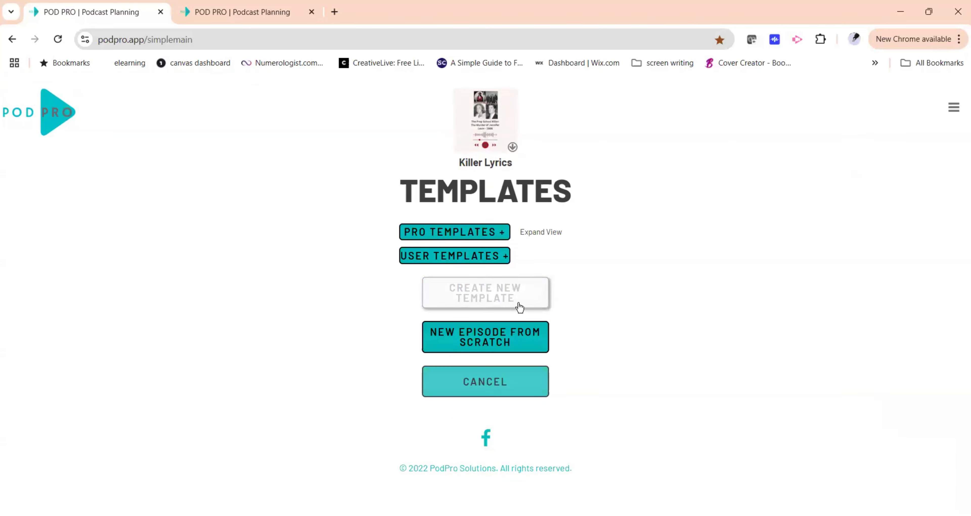
{"action": "left_click", "coordinate": [519, 339]}
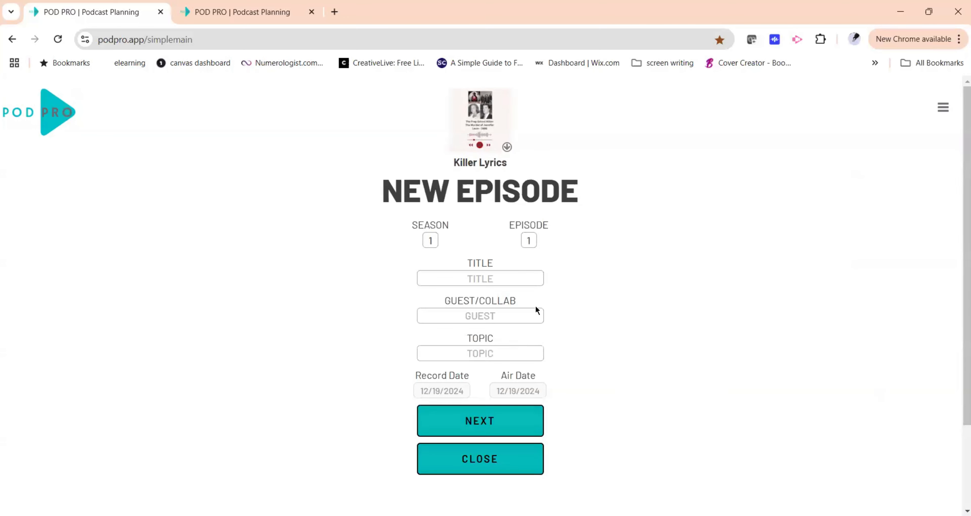
{"action": "left_click", "coordinate": [514, 459]}
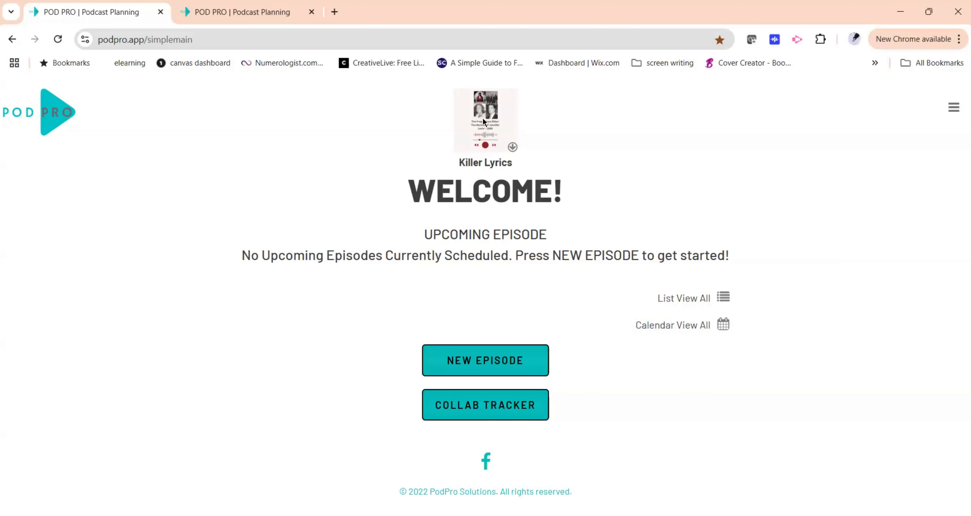
Switch back to the Auto Talk With Jaz podcast and show its episode list view.
{"action": "left_click", "coordinate": [43, 113]}
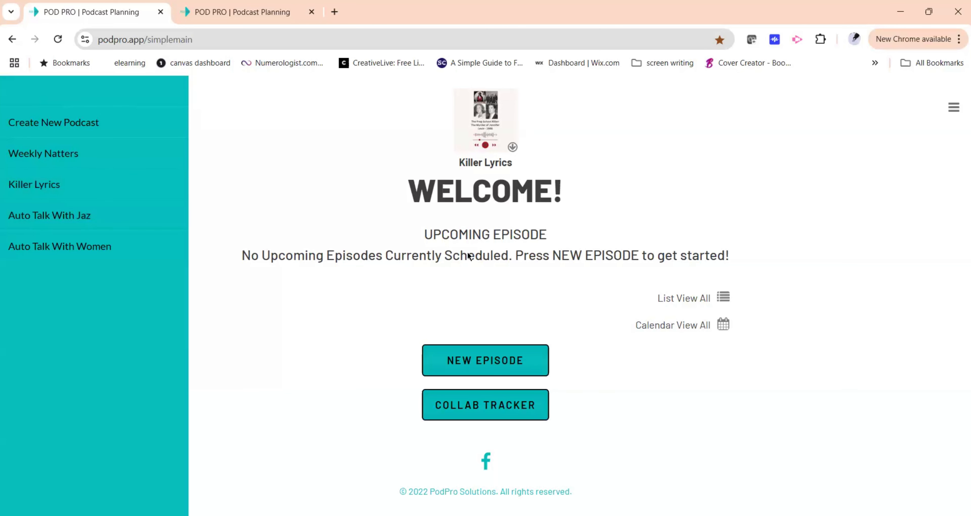
{"action": "left_click", "coordinate": [725, 301]}
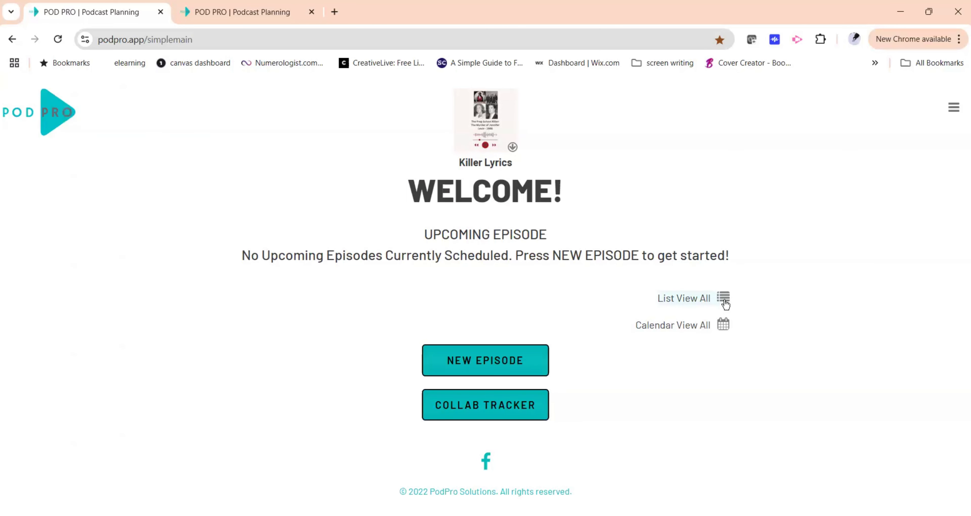
{"action": "left_click", "coordinate": [952, 113]}
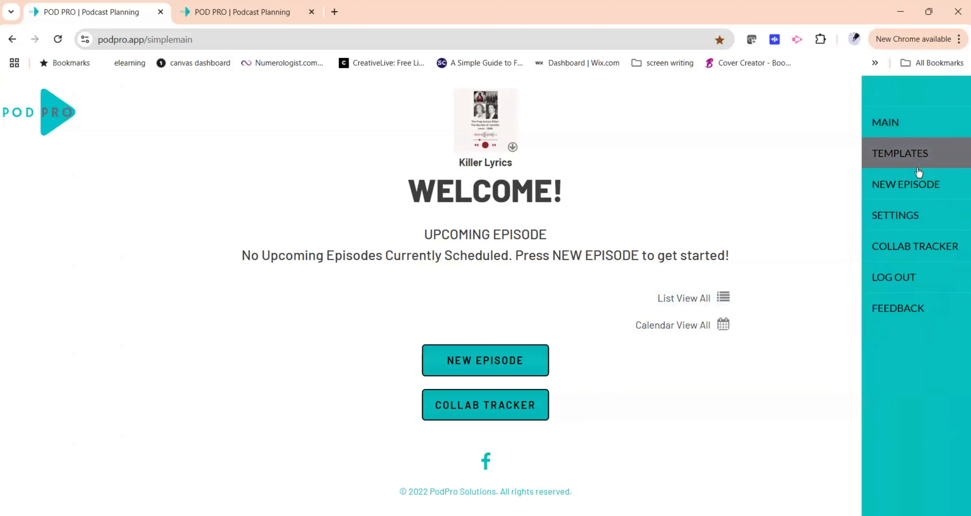
{"action": "left_click", "coordinate": [904, 130]}
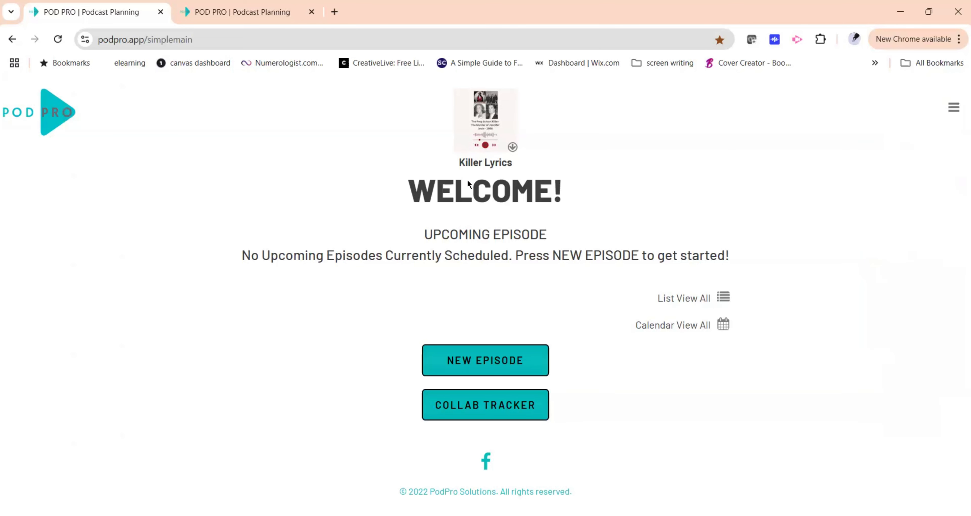
{"action": "left_click", "coordinate": [954, 108]}
{"action": "left_click", "coordinate": [105, 224]}
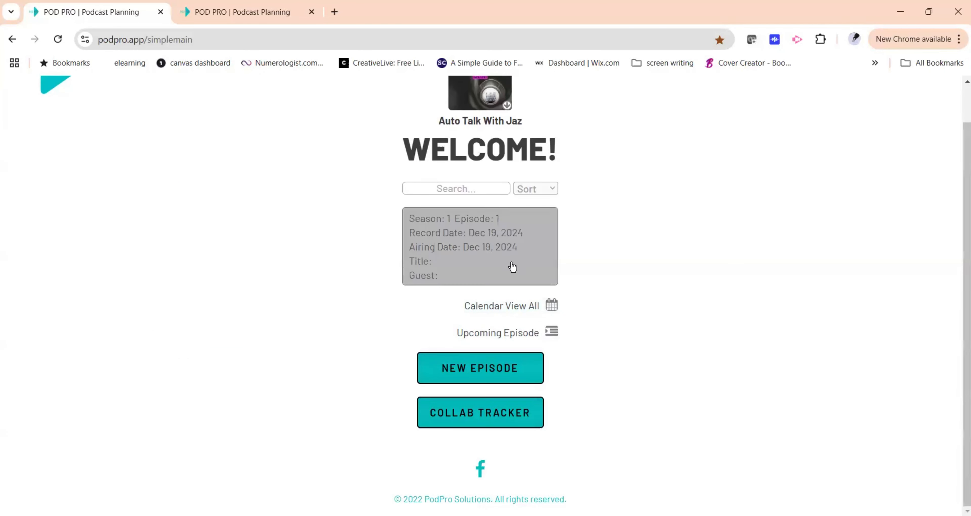
Open the Season 1 Episode 1 episode from the list and return to the main page.
{"action": "left_click", "coordinate": [493, 248]}
{"action": "scroll", "coordinate": [559, 226], "scroll_direction": "up", "scroll_amount": 1}
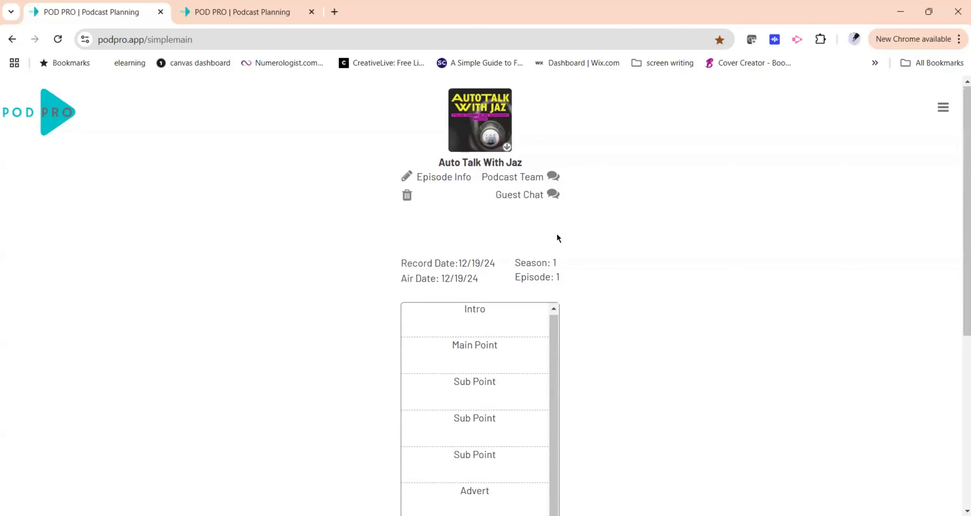
{"action": "left_click", "coordinate": [943, 107]}
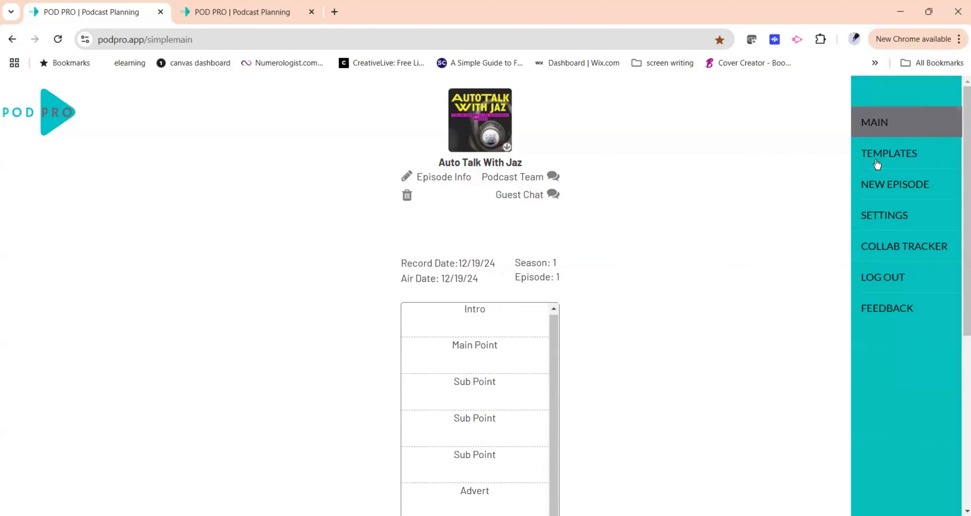
{"action": "left_click", "coordinate": [881, 123]}
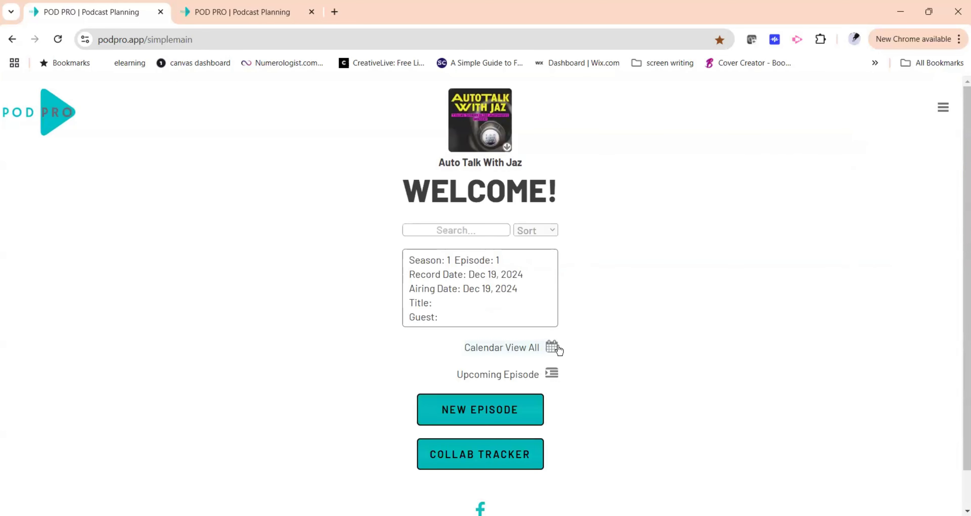
Open the December 19 episode from the calendar view and go back to the main page.
{"action": "left_click", "coordinate": [553, 346]}
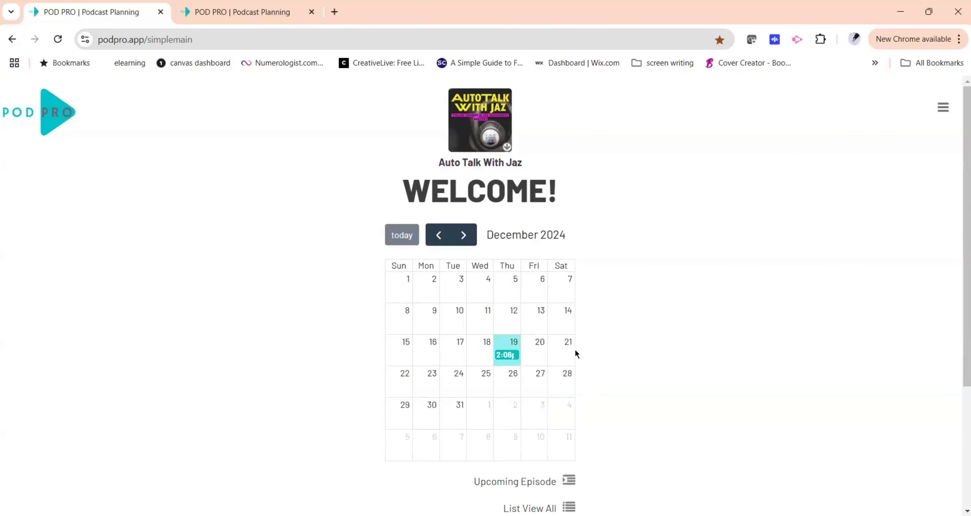
{"action": "left_click", "coordinate": [511, 354]}
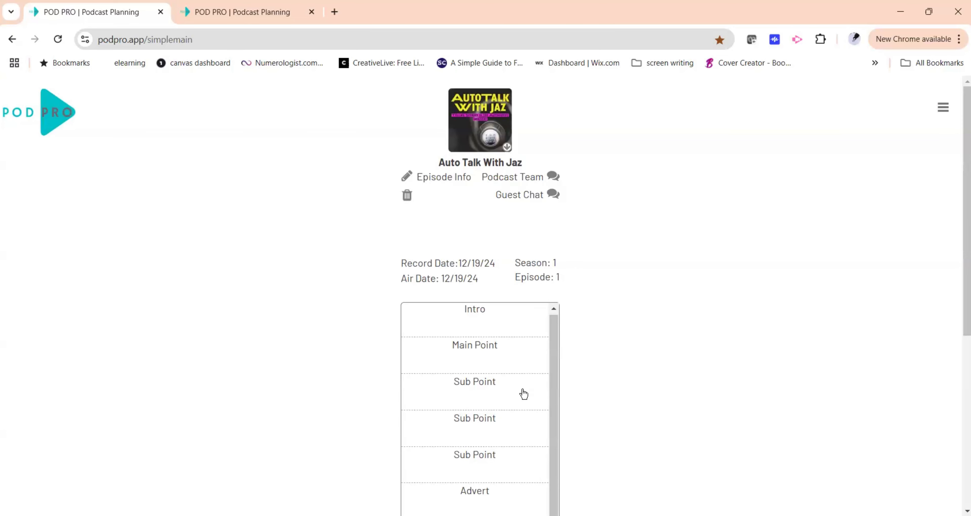
{"action": "scroll", "coordinate": [524, 394], "scroll_direction": "down", "scroll_amount": 8}
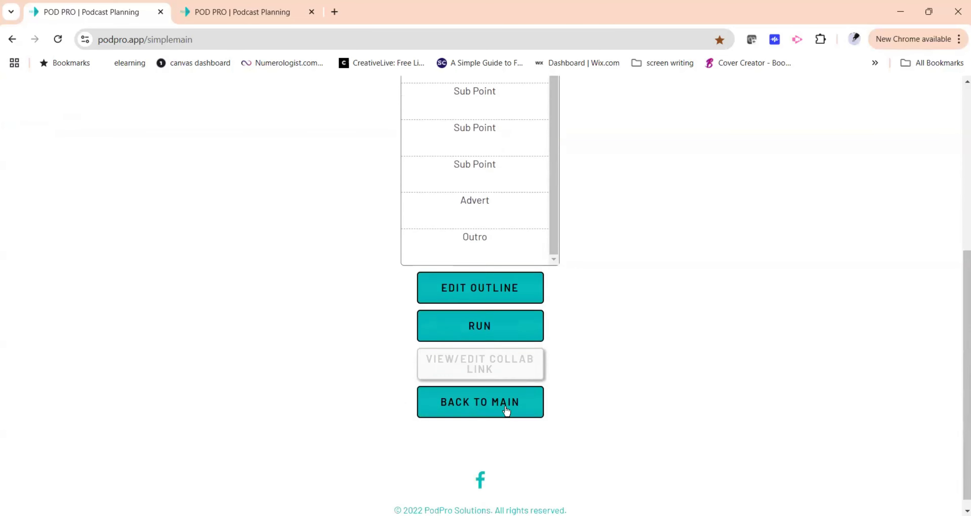
{"action": "left_click", "coordinate": [458, 396]}
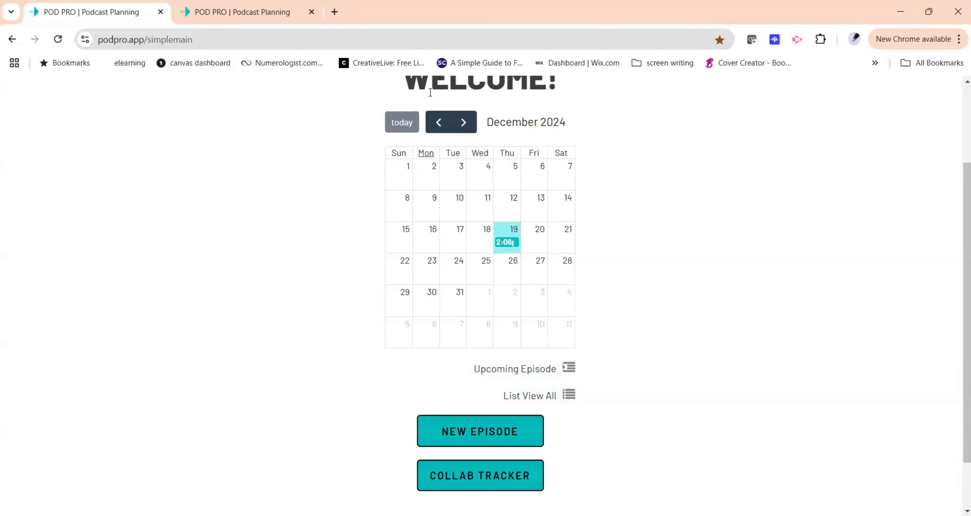
Page the episode calendar back through earlier months to May 2024.
{"action": "left_click", "coordinate": [438, 125]}
{"action": "left_click", "coordinate": [438, 124]}
{"action": "left_click", "coordinate": [438, 123]}
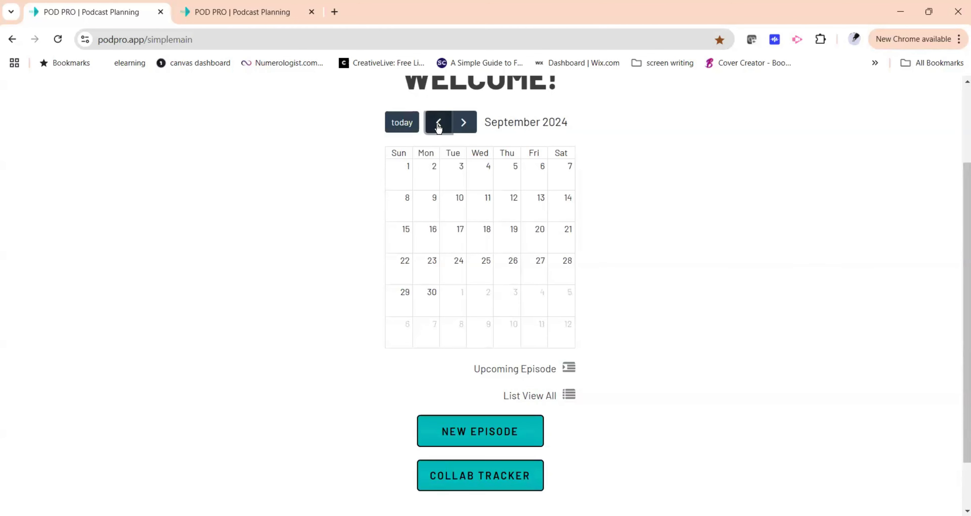
{"action": "left_click", "coordinate": [438, 123]}
{"action": "left_click", "coordinate": [439, 123]}
{"action": "left_click", "coordinate": [438, 123]}
{"action": "left_click", "coordinate": [438, 123]}
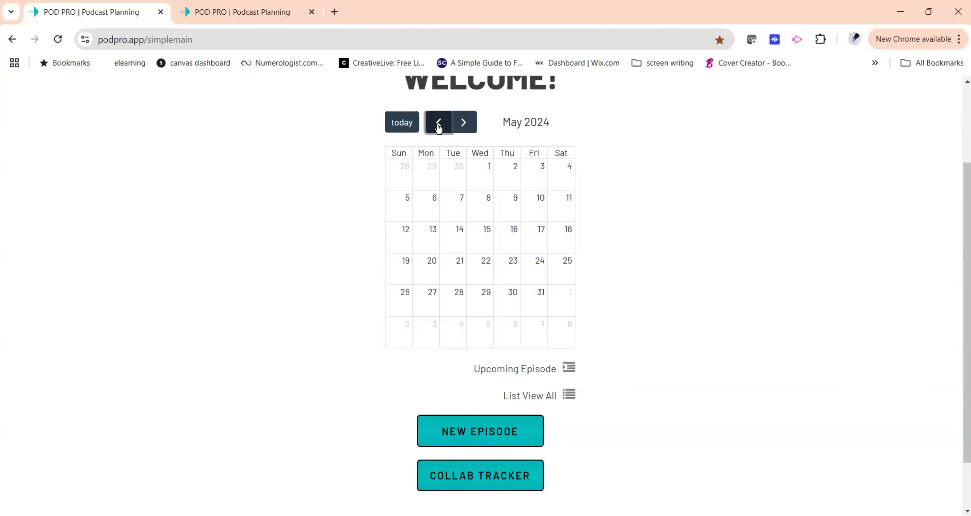
Switch the episode display from calendar view back to list view.
{"action": "scroll", "coordinate": [580, 344], "scroll_direction": "down", "scroll_amount": 2}
{"action": "left_click", "coordinate": [572, 331]}
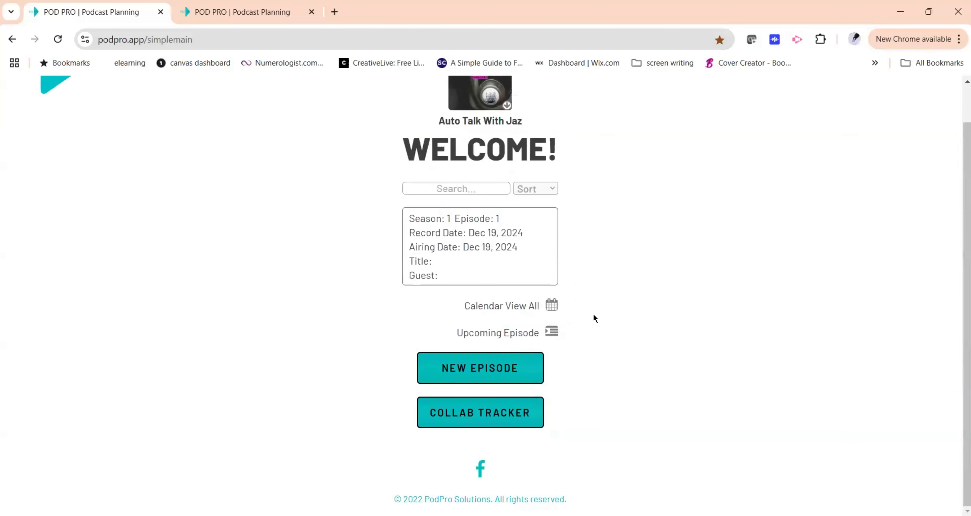
Open the Feedback form from the navigation menu.
{"action": "scroll", "coordinate": [691, 315], "scroll_direction": "up", "scroll_amount": 1}
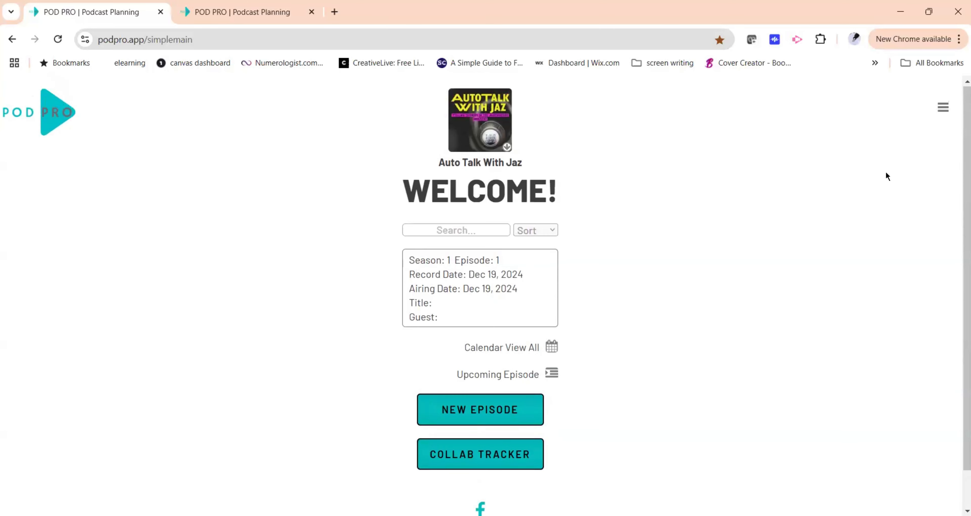
{"action": "left_click", "coordinate": [943, 109]}
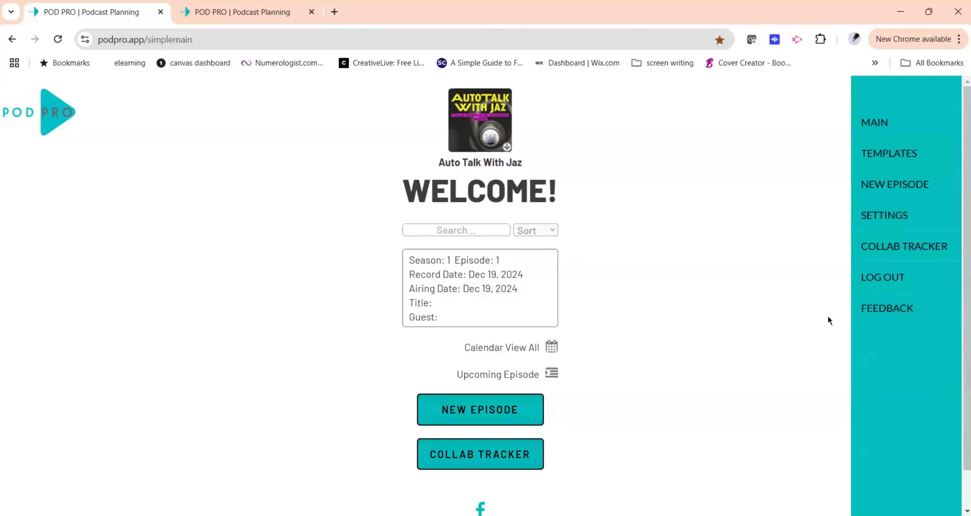
{"action": "left_click", "coordinate": [895, 310]}
{"action": "scroll", "coordinate": [574, 291], "scroll_direction": "down", "scroll_amount": 3}
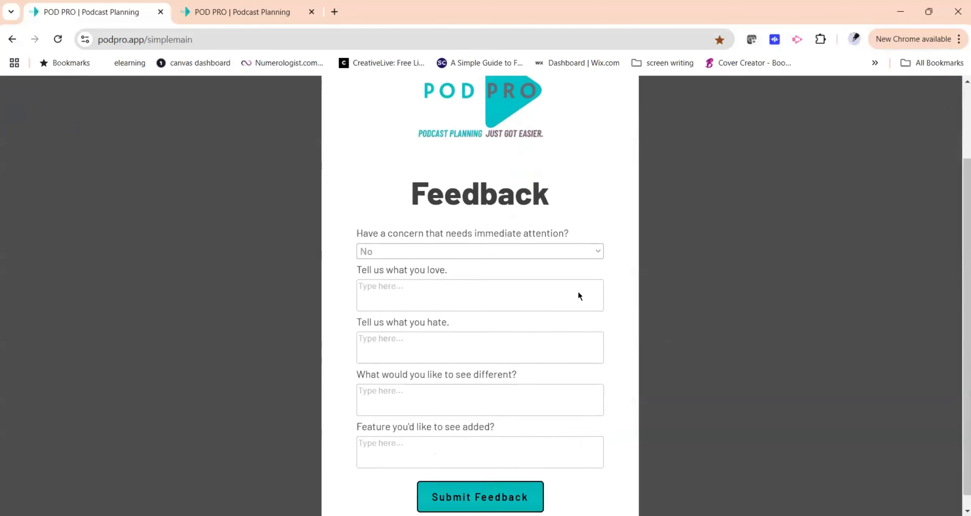
Review the urgent-concern options on the feedback form, then close the form without submitting.
{"action": "left_click", "coordinate": [540, 236]}
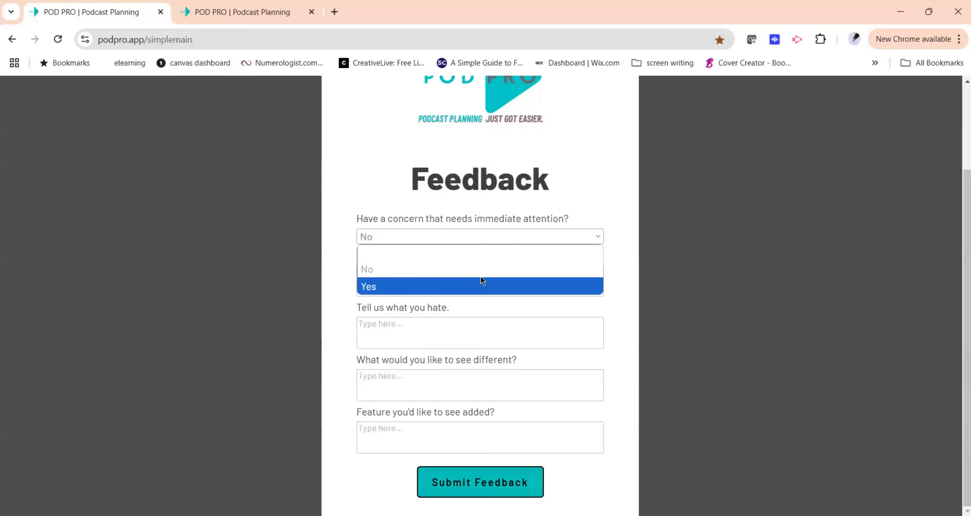
{"action": "left_click", "coordinate": [486, 304]}
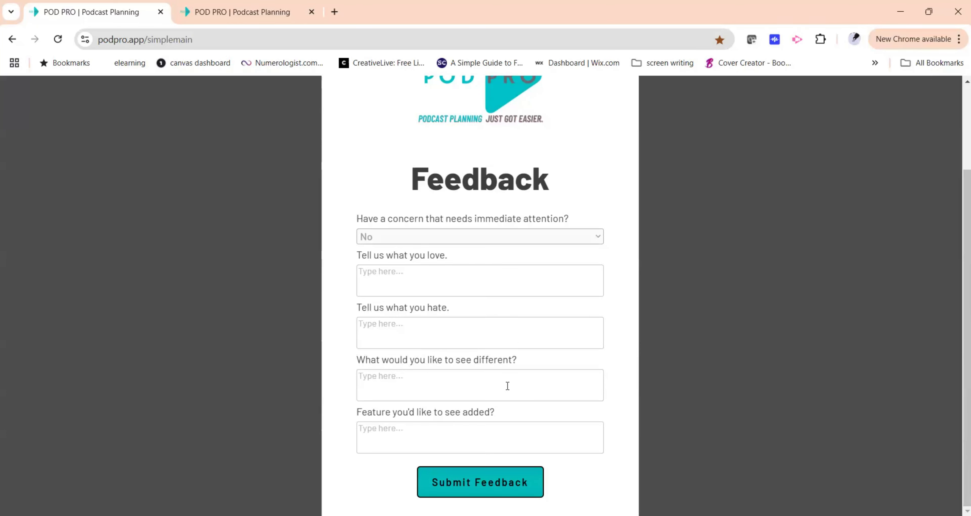
{"action": "left_click", "coordinate": [746, 347]}
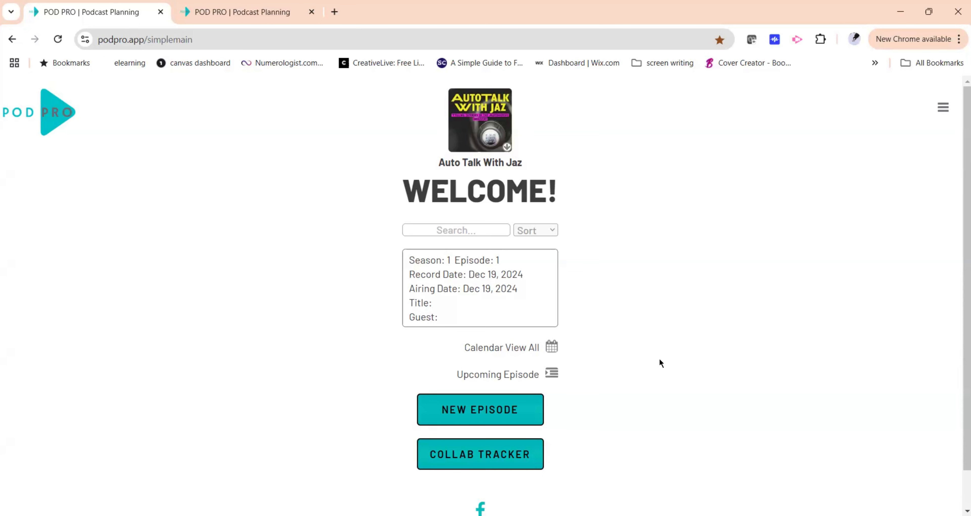
Open the podcast list panel from the Auto Talk With Jaz logo.
{"action": "left_click", "coordinate": [494, 122]}
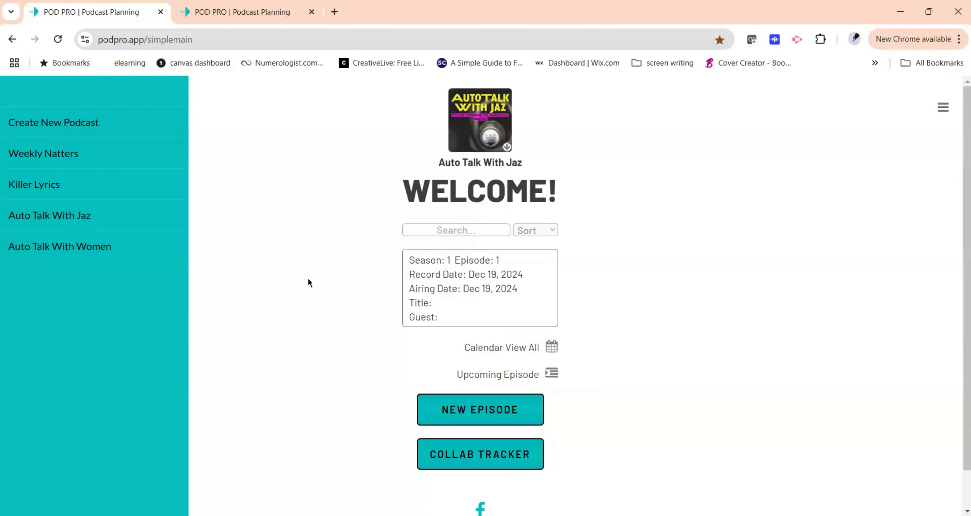
{"action": "scroll", "coordinate": [354, 263], "scroll_direction": "down", "scroll_amount": 1}
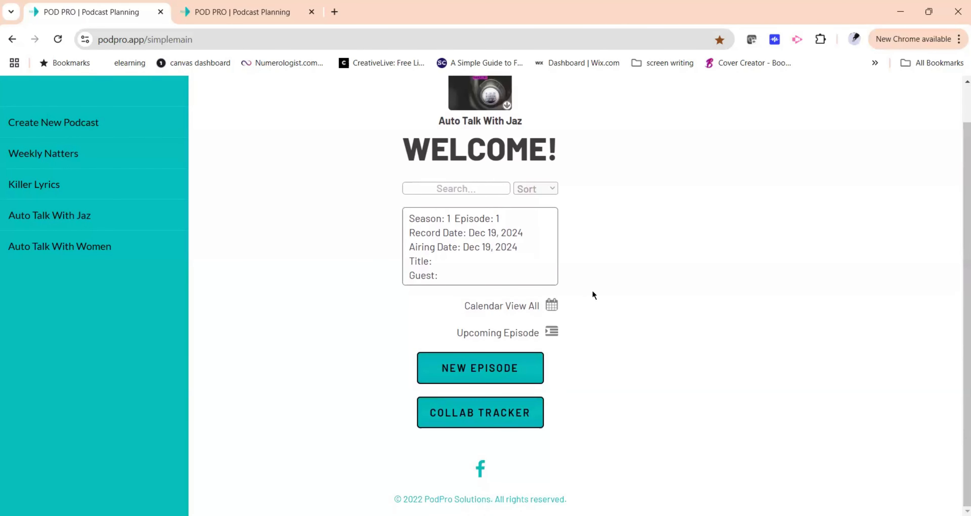
{"action": "scroll", "coordinate": [790, 303], "scroll_direction": "up", "scroll_amount": 1}
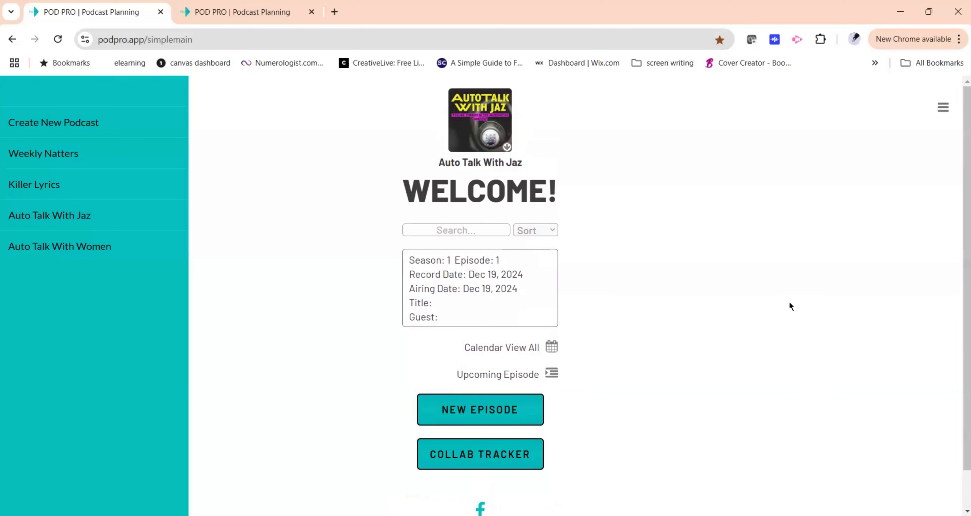